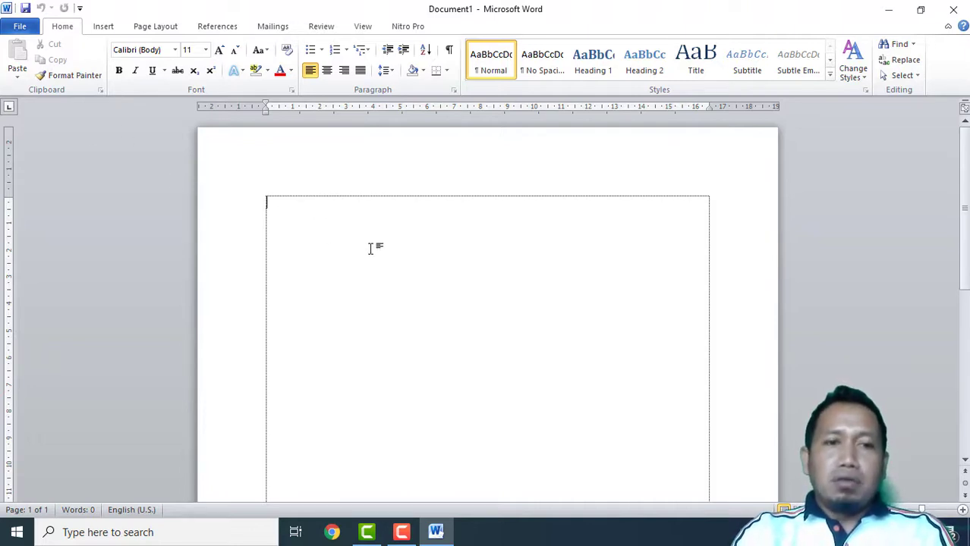
# Save the new document in Documents as 'USP 2020 2021 PPKn' followed by the author's name
pyautogui.hotkey('ctrl', 's')
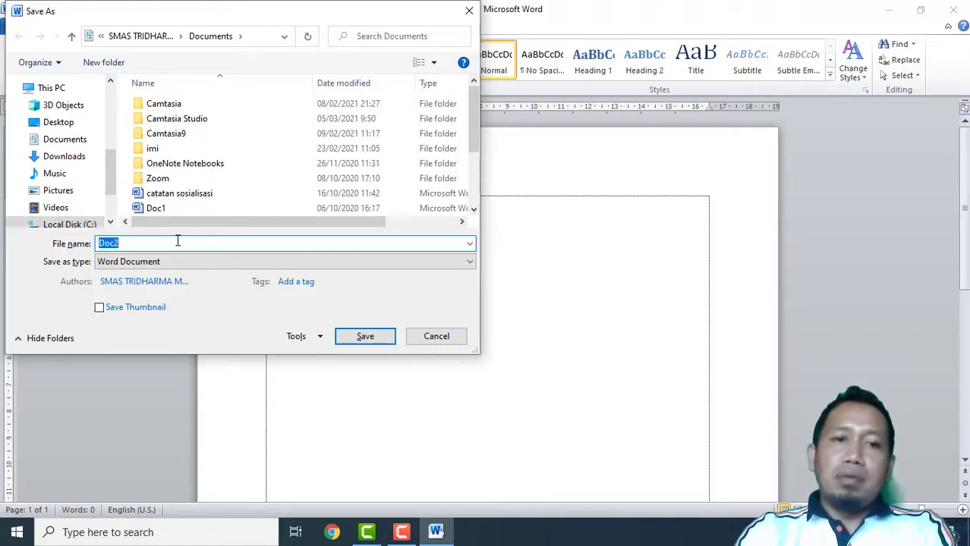
pyautogui.click(177, 241)
pyautogui.doubleClick(176, 241)
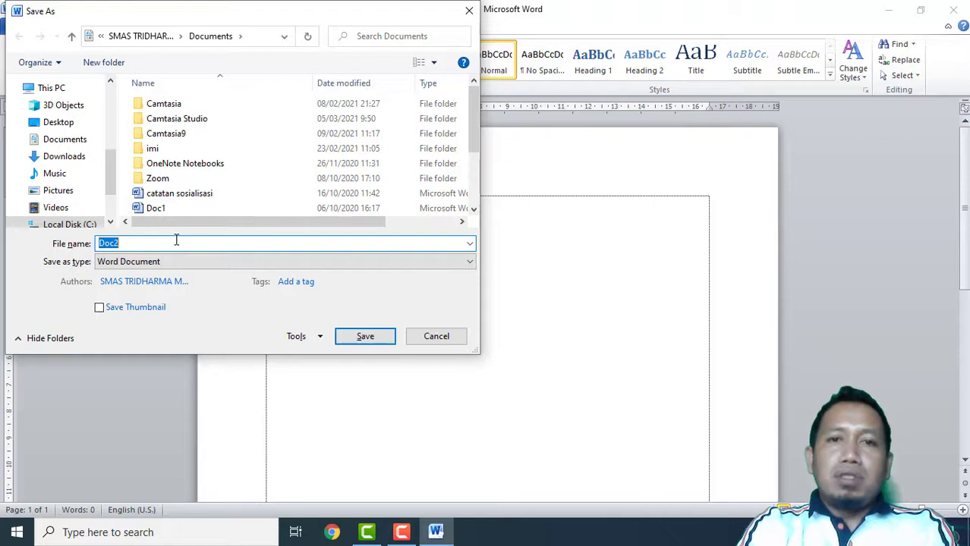
pyautogui.write('u')
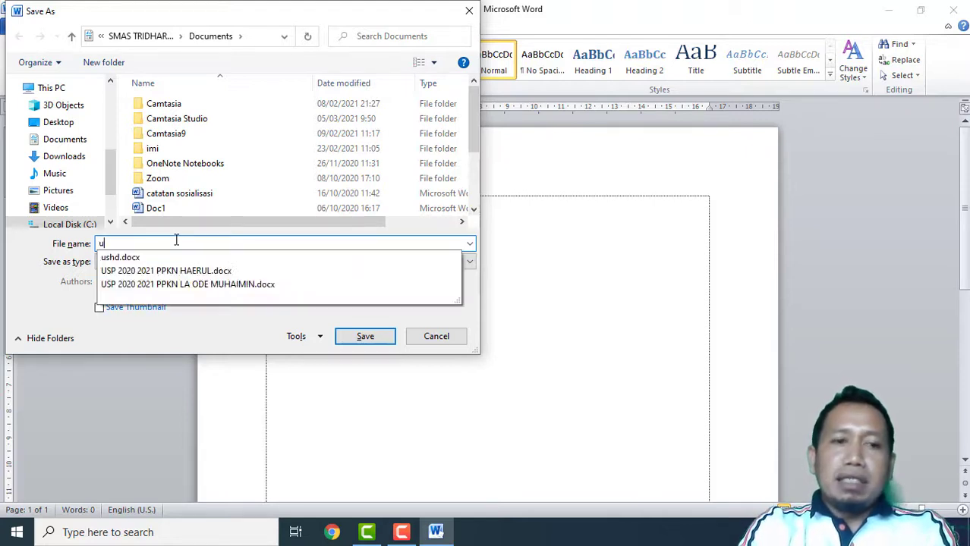
pyautogui.press('BackSpace')
pyautogui.write('USP')
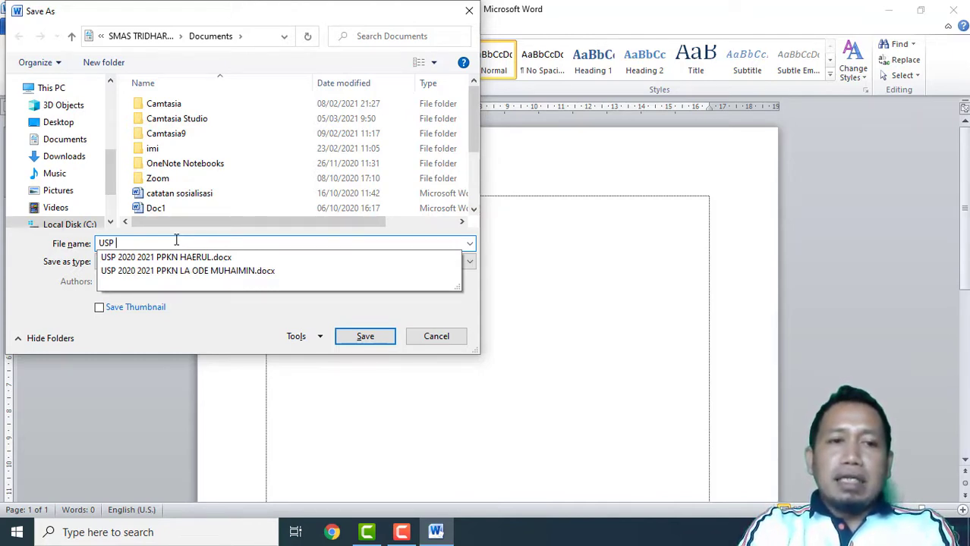
pyautogui.write('2')
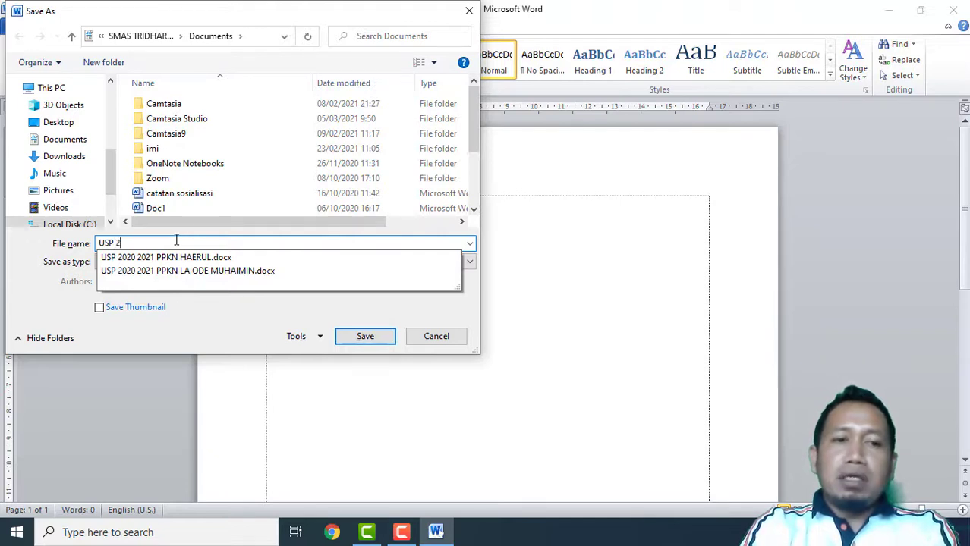
pyautogui.write('020')
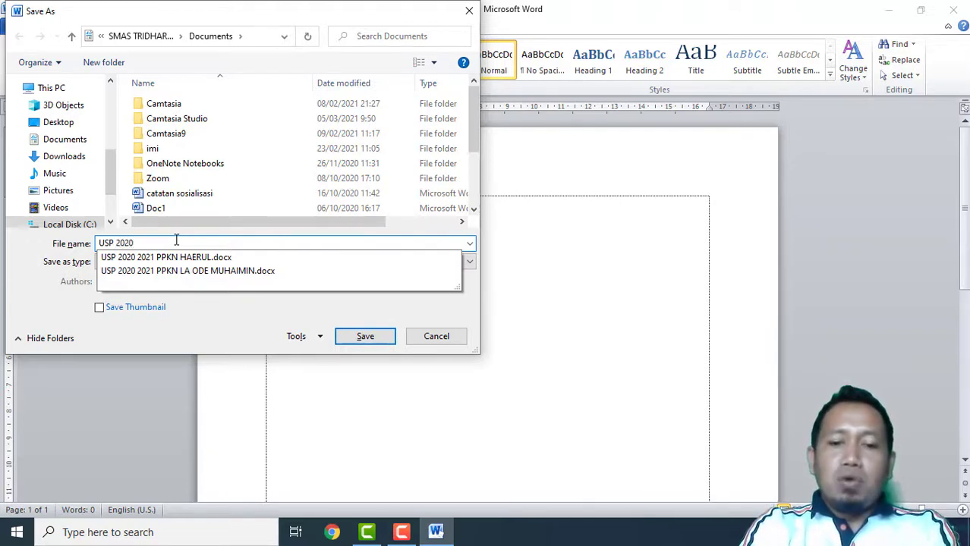
pyautogui.write(' 2021')
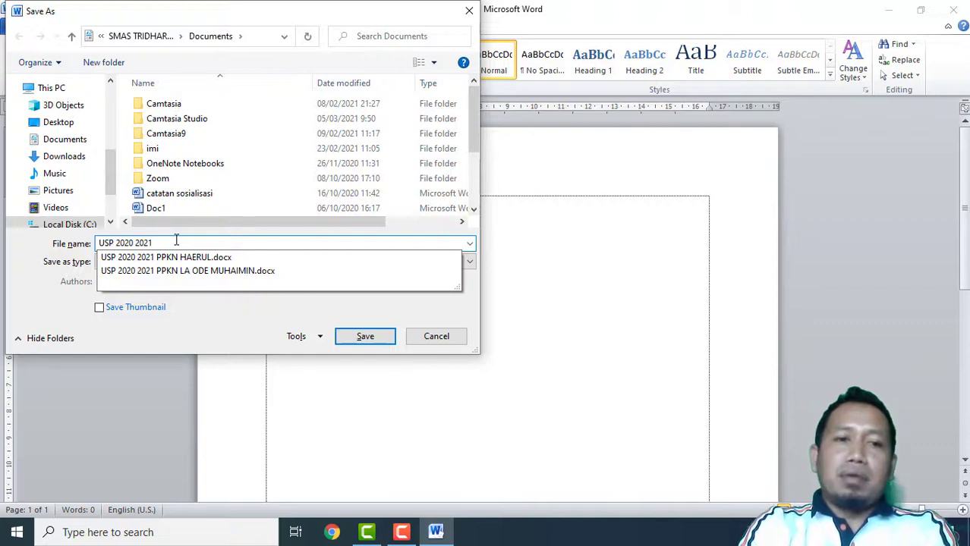
pyautogui.write('PPK')
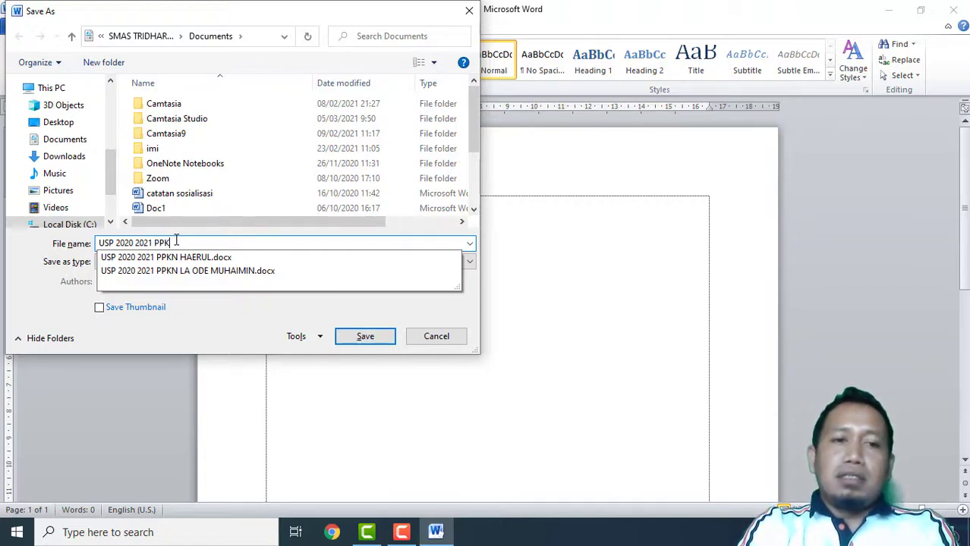
pyautogui.write('n')
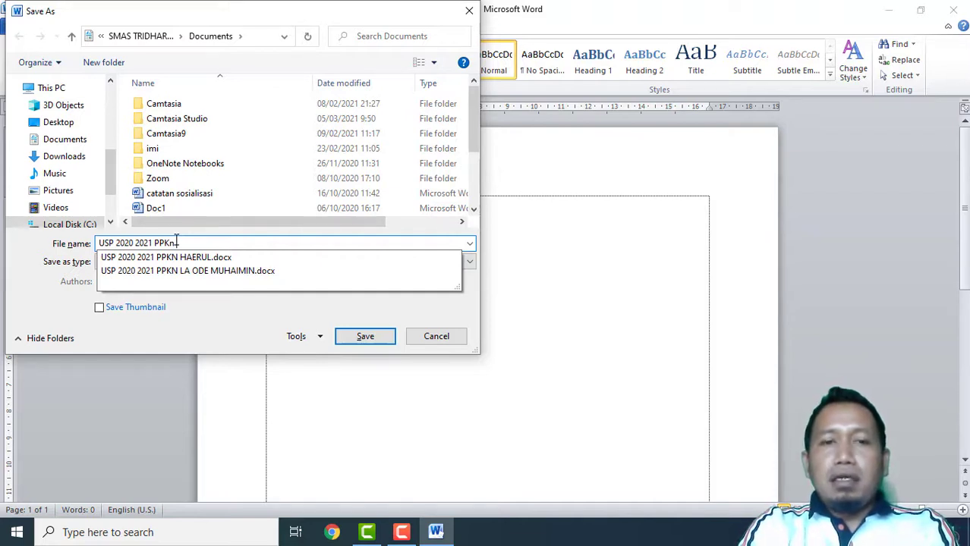
pyautogui.write(' HA')
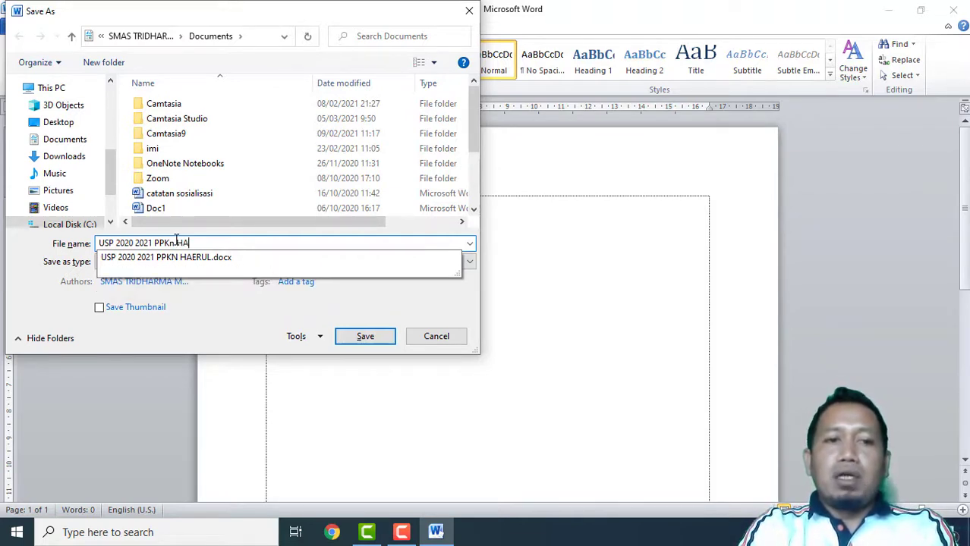
pyautogui.write('ER')
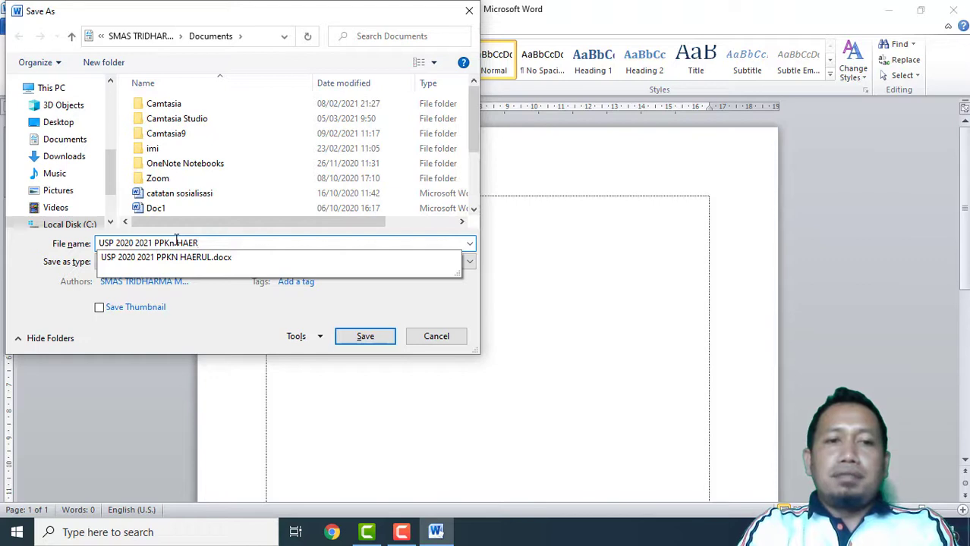
pyautogui.write('UL AGYA')
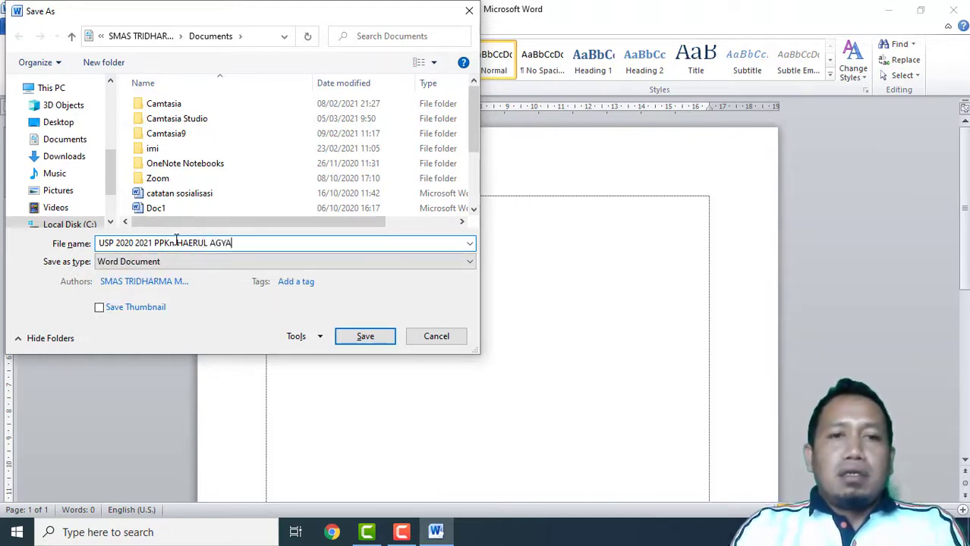
pyautogui.click(366, 338)
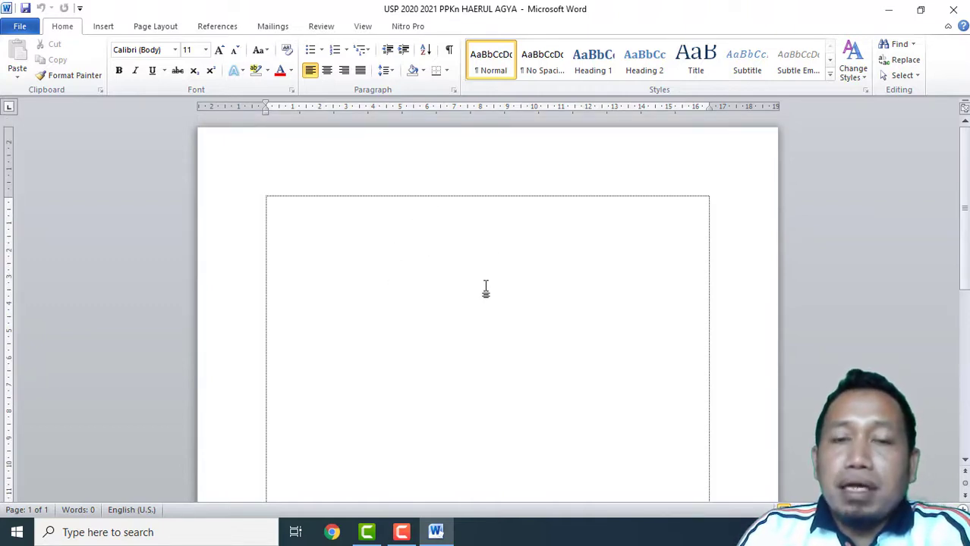
# Scroll over the blank page, then bring up the Page Layout ribbon commands
pyautogui.scroll(-1, 487, 294)
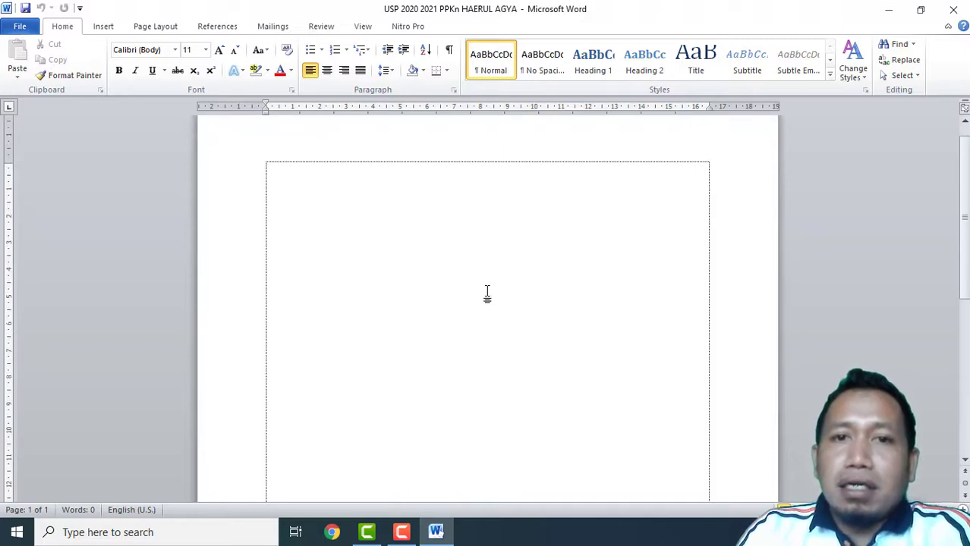
pyautogui.scroll(1, 487, 293)
pyautogui.scroll(-1, 487, 294)
pyautogui.scroll(1, 487, 293)
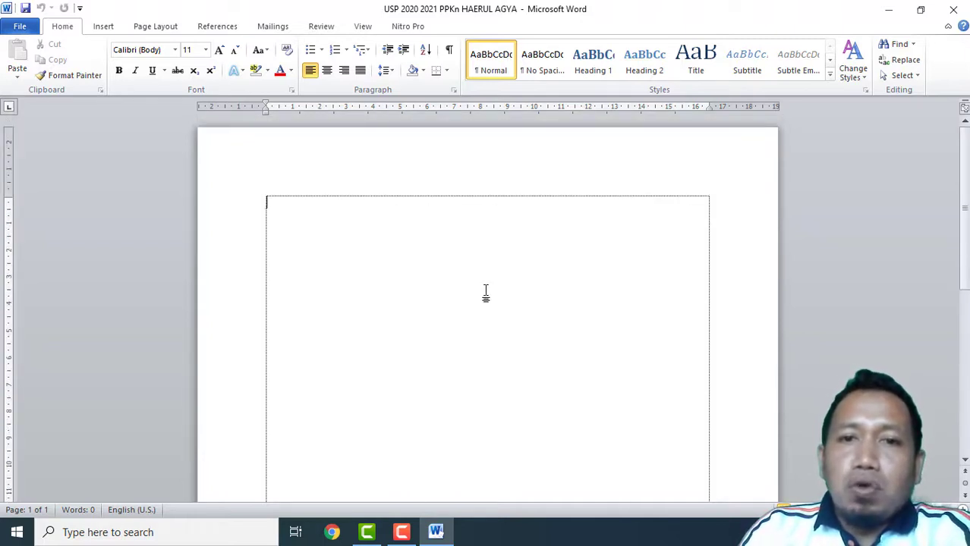
pyautogui.scroll(-2, 486, 294)
pyautogui.scroll(2, 486, 294)
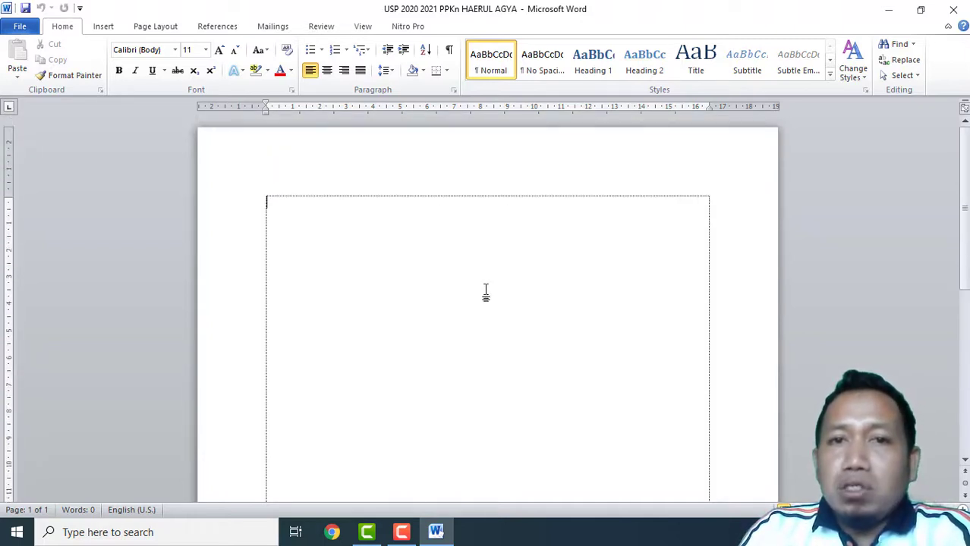
pyautogui.scroll(-3, 486, 294)
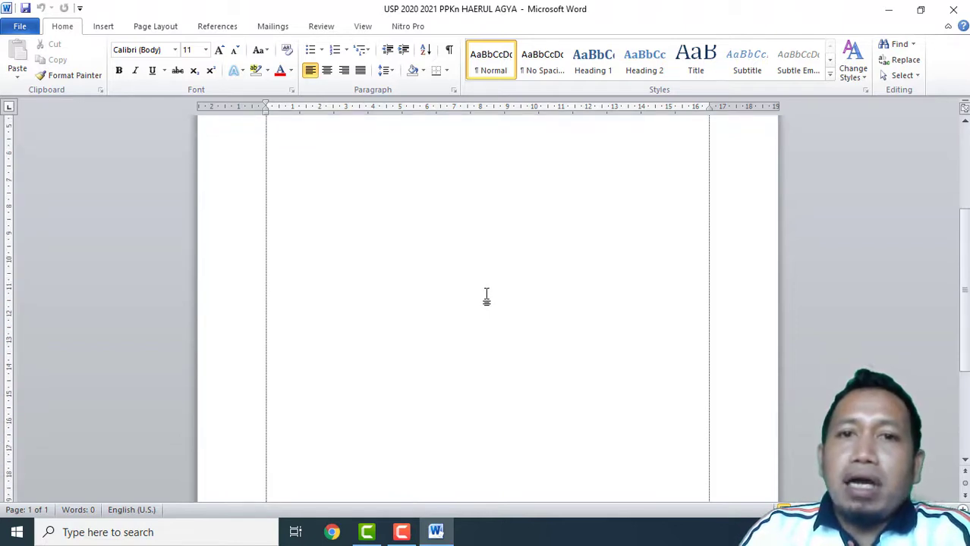
pyautogui.scroll(3, 486, 296)
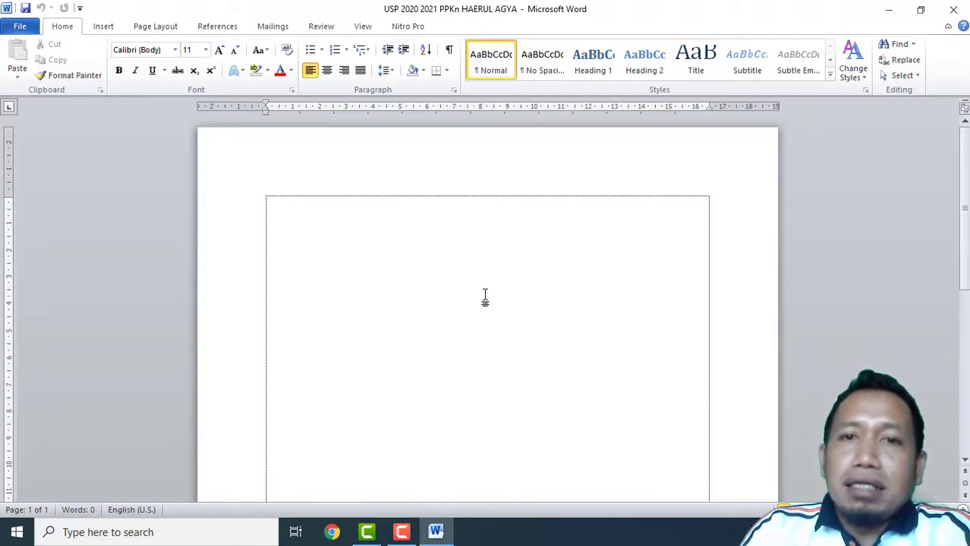
pyautogui.click(156, 27)
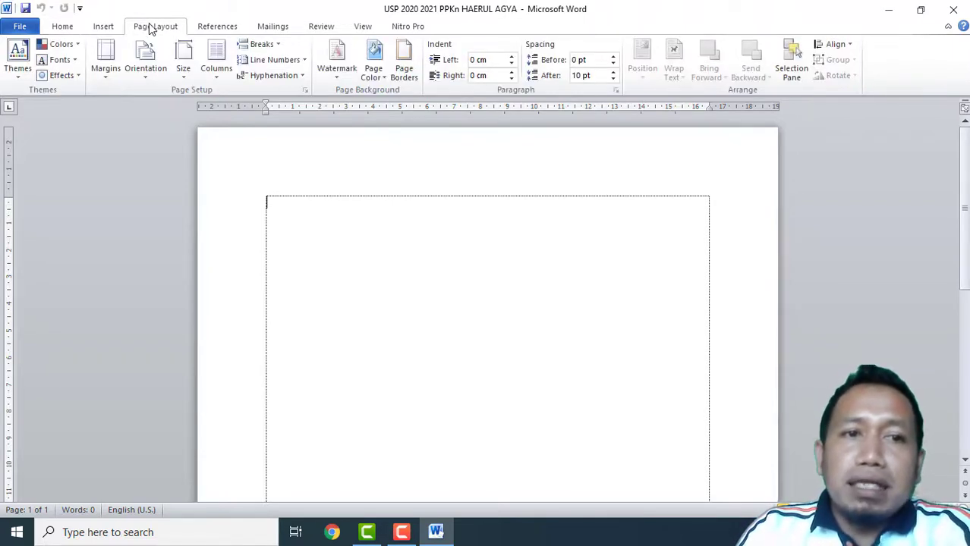
# In Page Setup, set the top, bottom, left and right margins to 2 cm
pyautogui.click(306, 89)
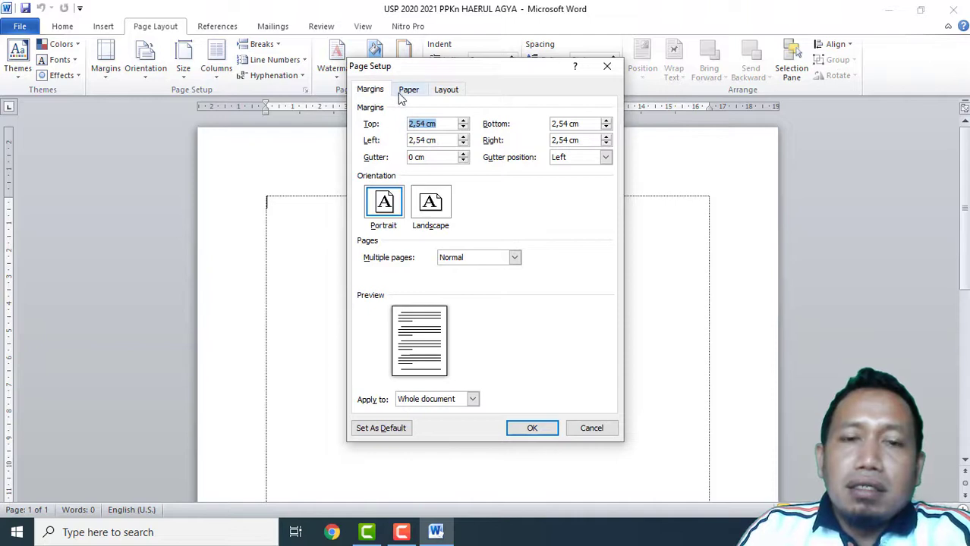
pyautogui.click(425, 124)
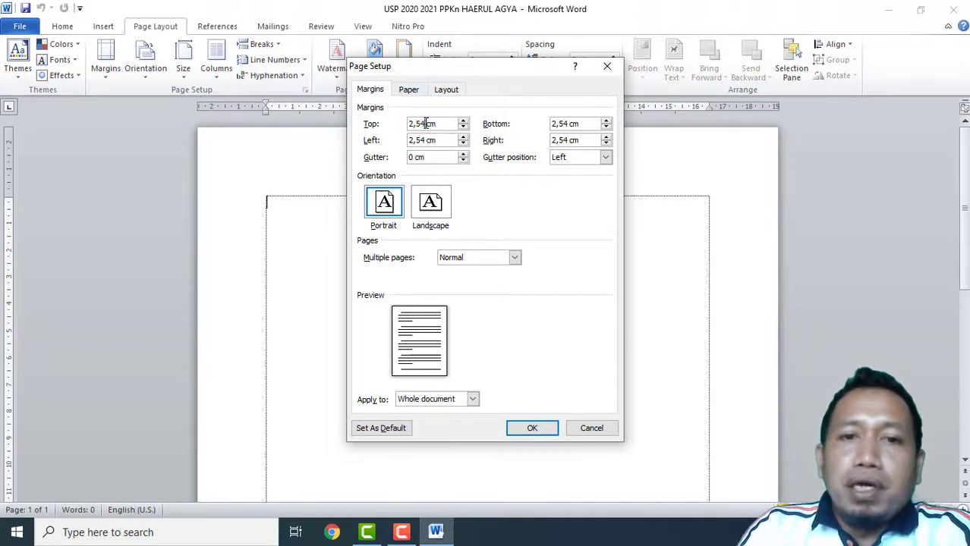
pyautogui.moveTo(426, 123); pyautogui.dragTo(407, 124)
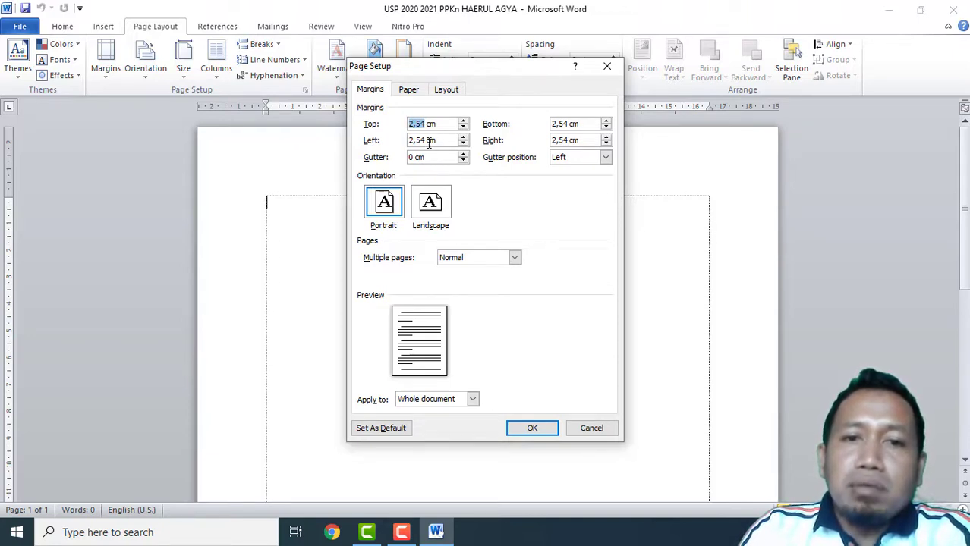
pyautogui.write('2')
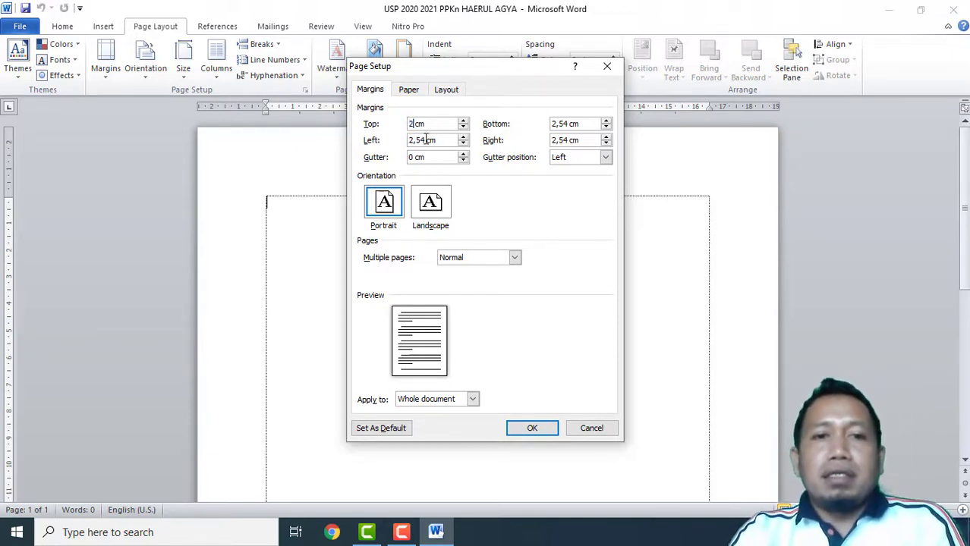
pyautogui.click(564, 124)
pyautogui.doubleClick(564, 123)
pyautogui.write('2')
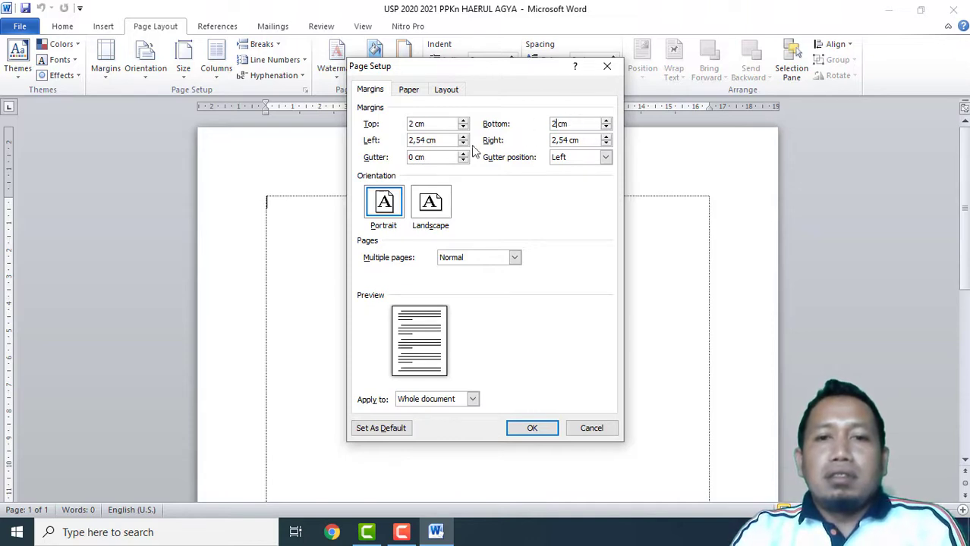
pyautogui.doubleClick(425, 139)
pyautogui.write('2')
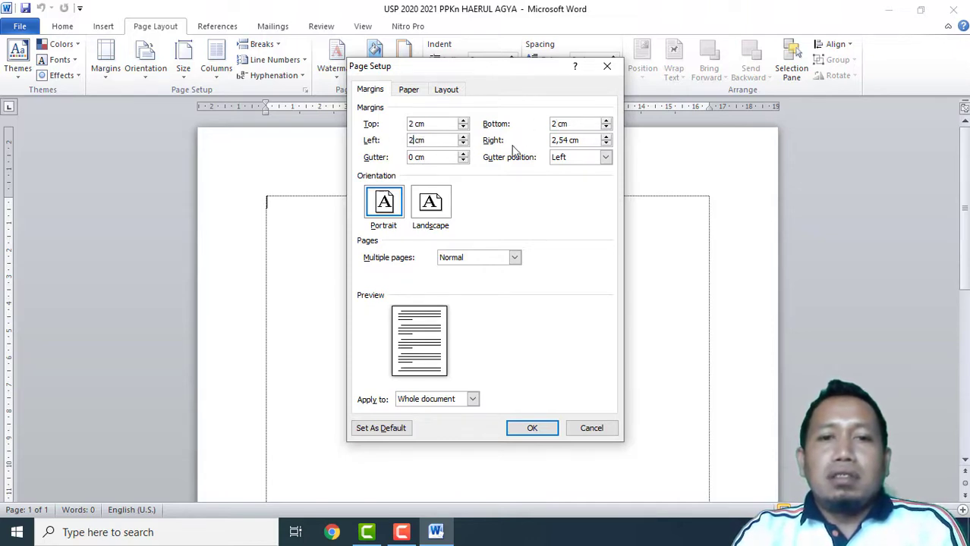
pyautogui.doubleClick(562, 140)
pyautogui.write('2')
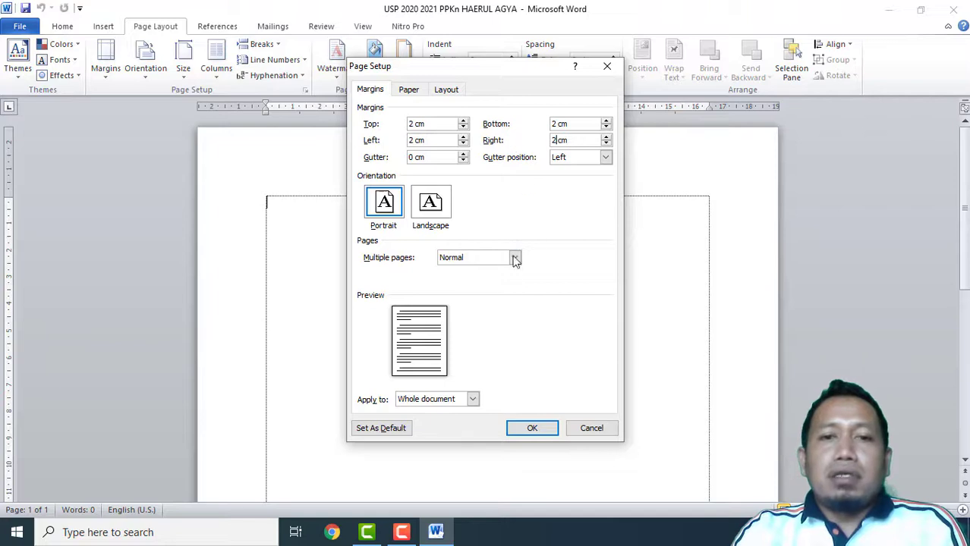
pyautogui.click(431, 124)
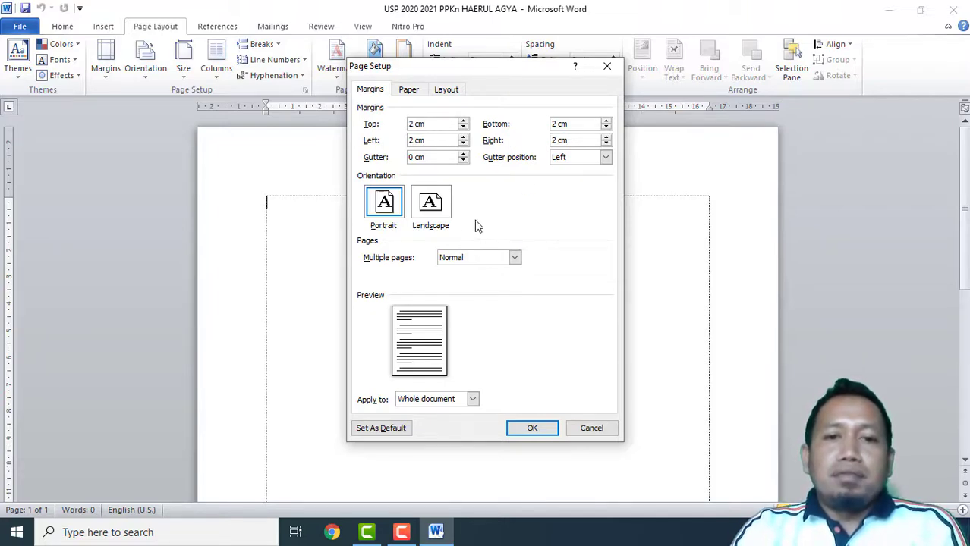
pyautogui.click(410, 90)
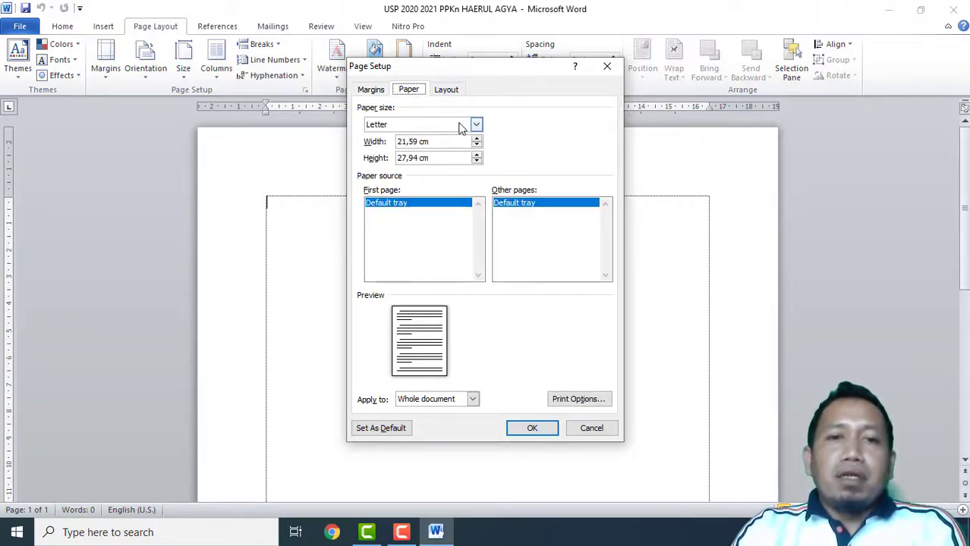
# Browse the paper size list, leaving it at Letter for now
pyautogui.click(442, 134)
pyautogui.click(442, 135)
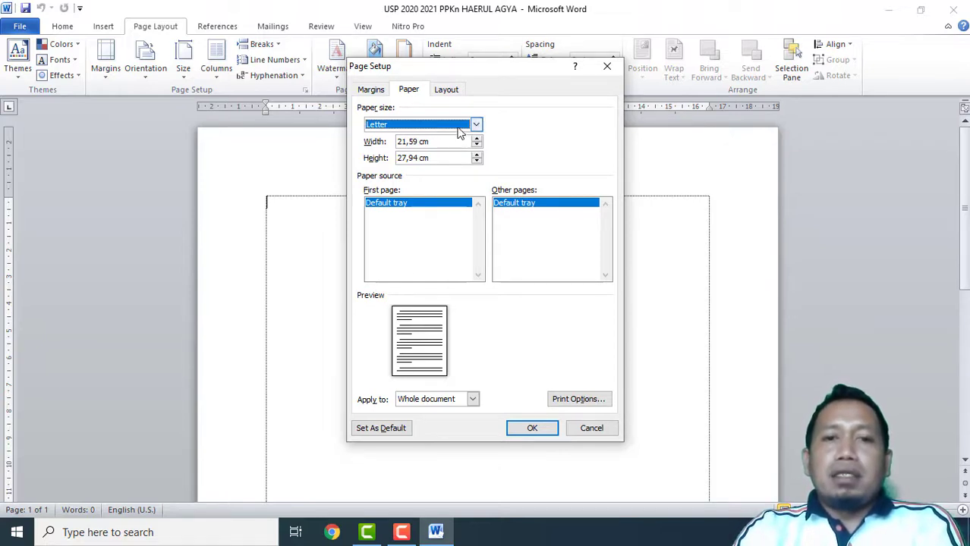
pyautogui.click(457, 128)
pyautogui.click(458, 128)
pyautogui.click(461, 125)
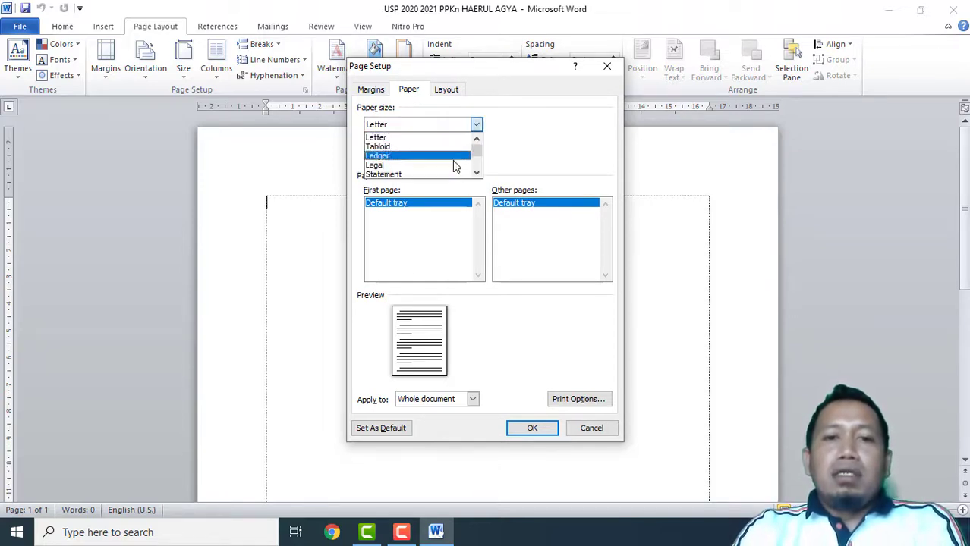
pyautogui.scroll(-1, 454, 166)
pyautogui.scroll(-2, 454, 165)
pyautogui.scroll(3, 452, 160)
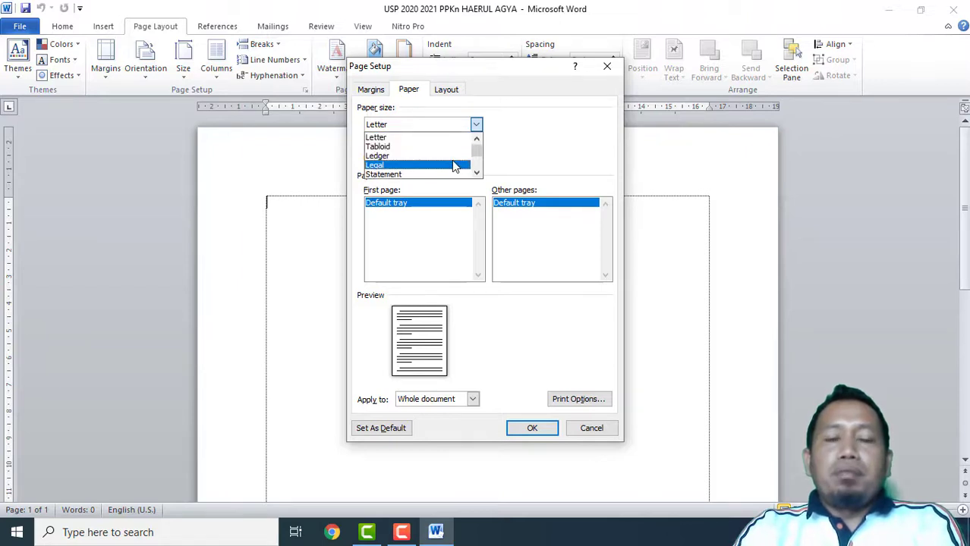
pyautogui.scroll(-3, 452, 161)
pyautogui.scroll(3, 451, 160)
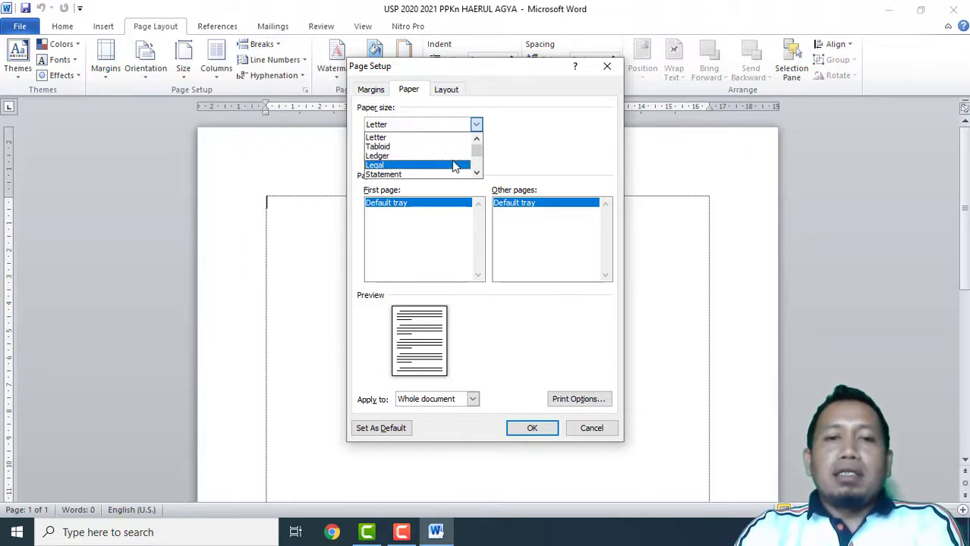
pyautogui.click(459, 126)
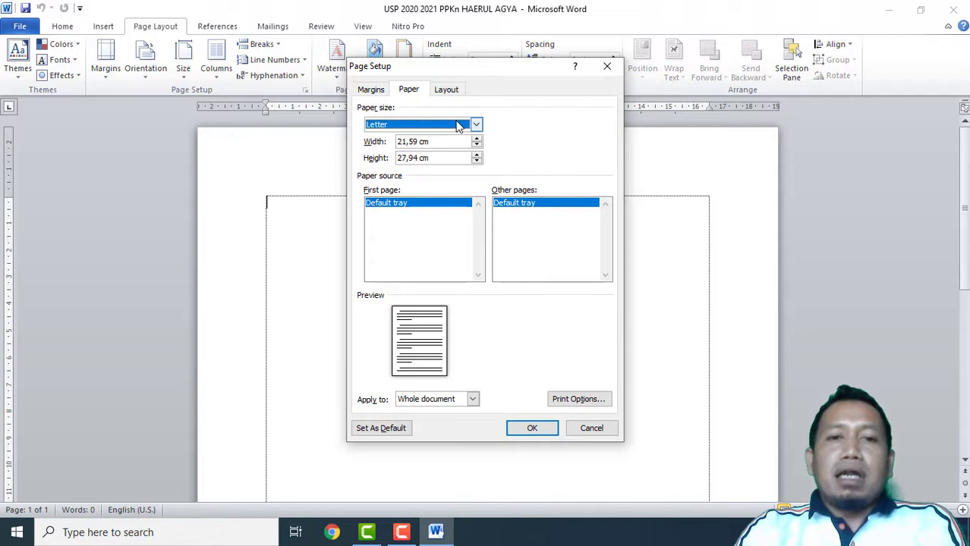
pyautogui.click(459, 126)
pyautogui.scroll(-2, 436, 157)
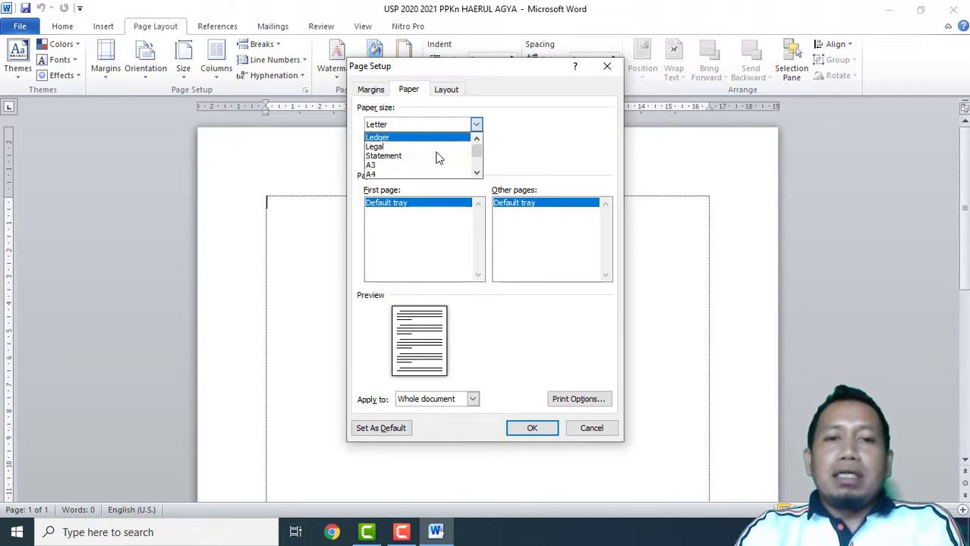
pyautogui.scroll(-2, 438, 157)
pyautogui.scroll(4, 438, 157)
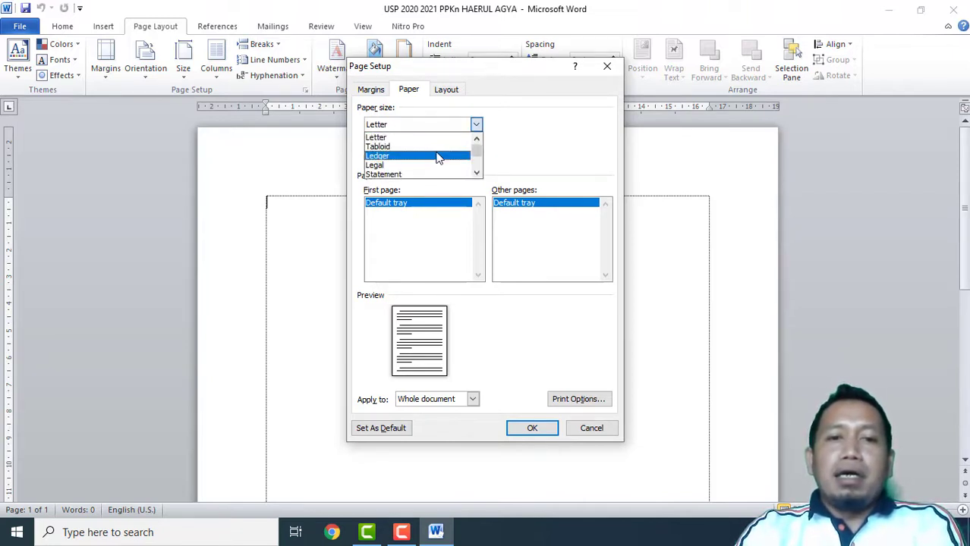
pyautogui.click(449, 125)
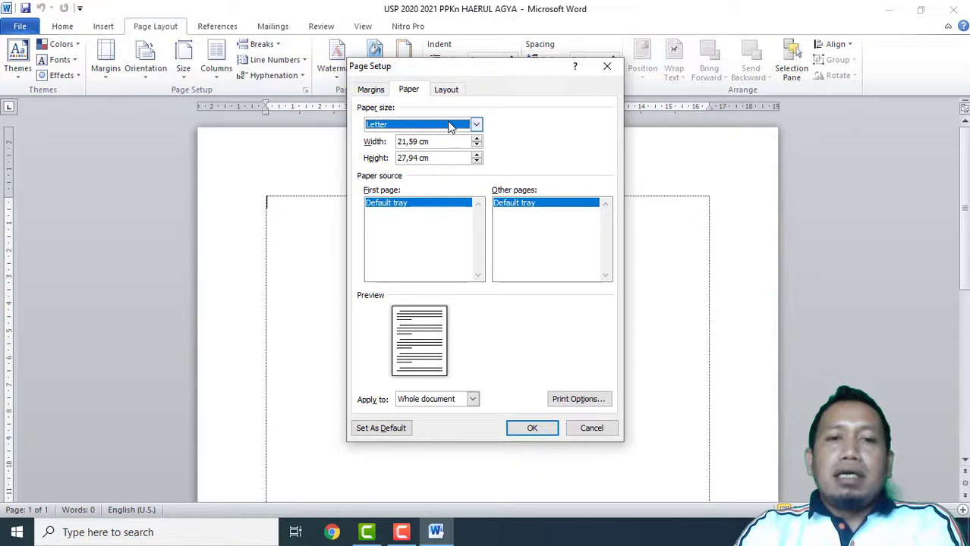
# Set the paper to FLSA, 21,5 cm wide by 33 cm tall, and apply it
pyautogui.click(408, 141)
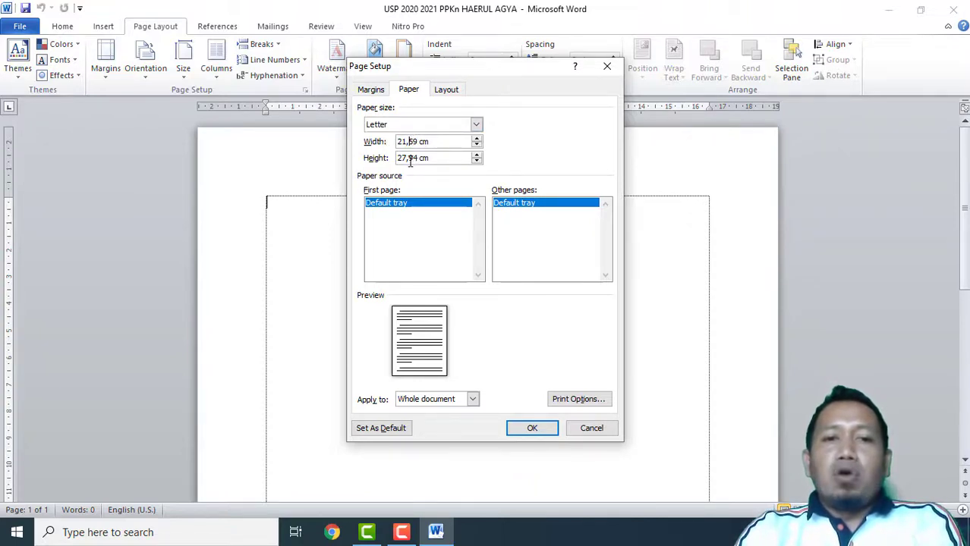
pyautogui.click(409, 159)
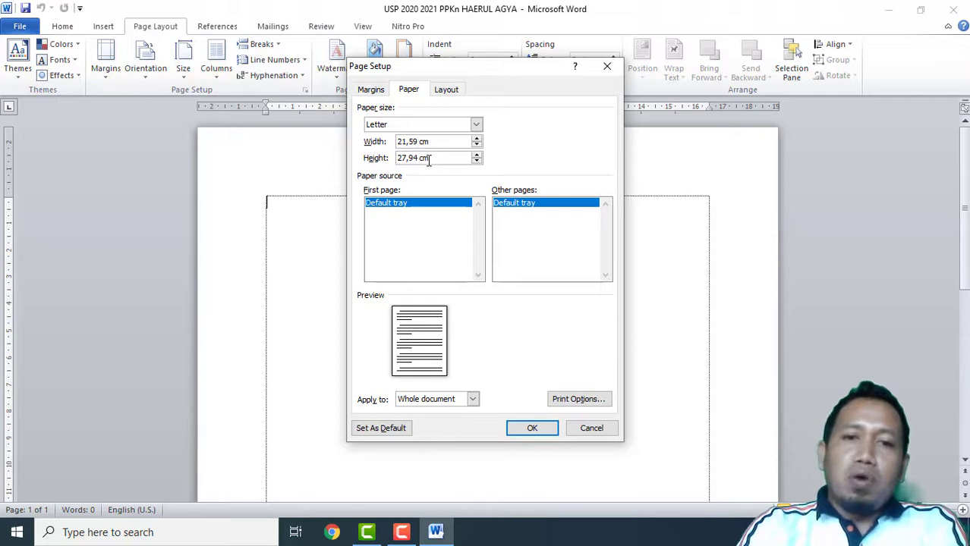
pyautogui.press('BackSpace')
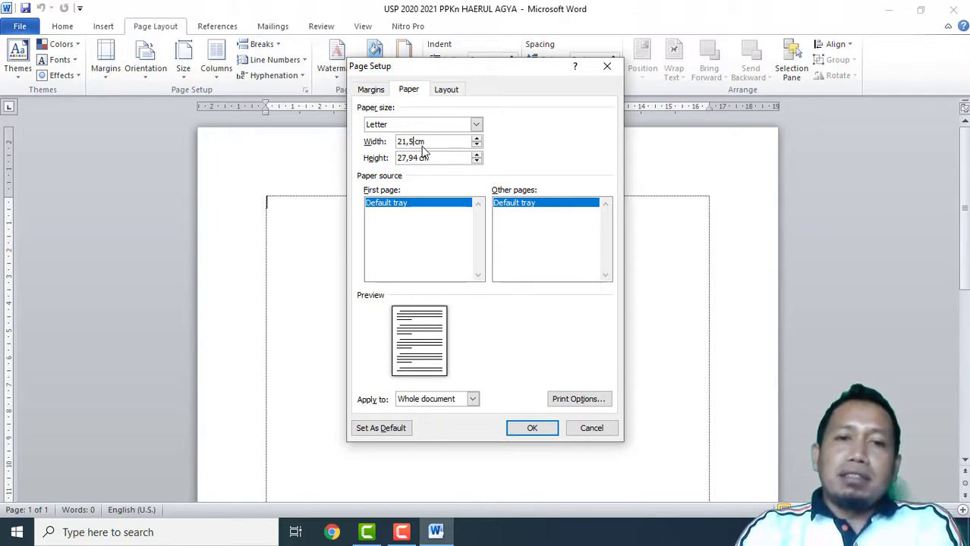
pyautogui.moveTo(419, 158); pyautogui.dragTo(368, 162)
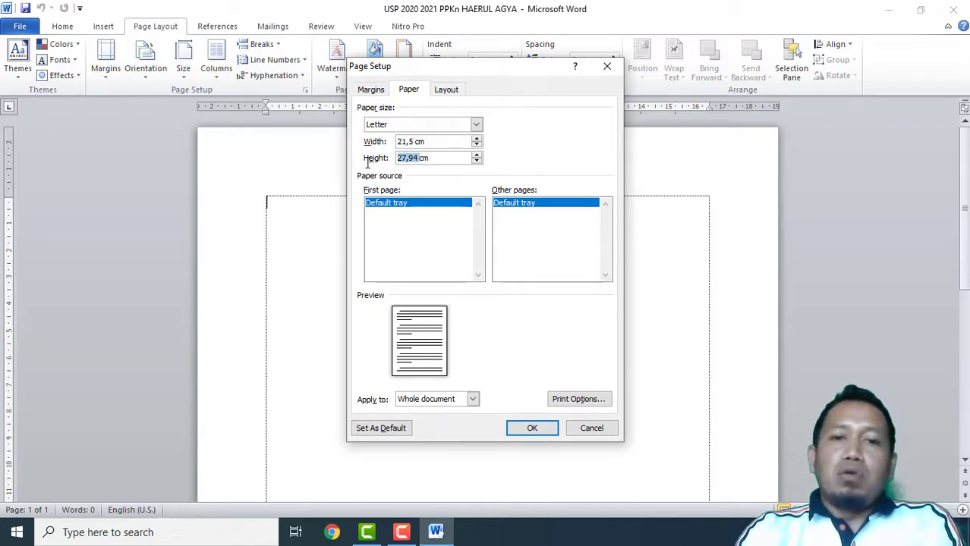
pyautogui.write('33')
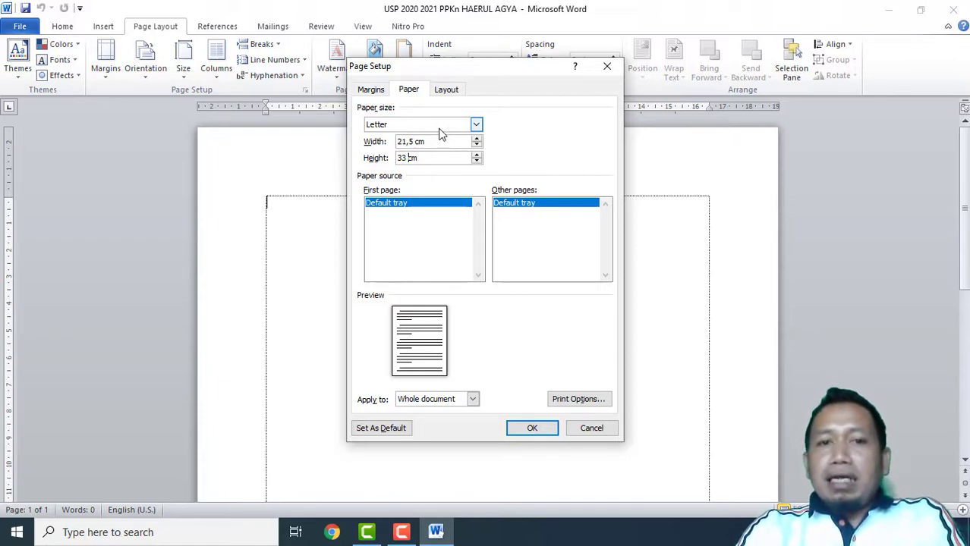
pyautogui.click(400, 128)
pyautogui.click(401, 127)
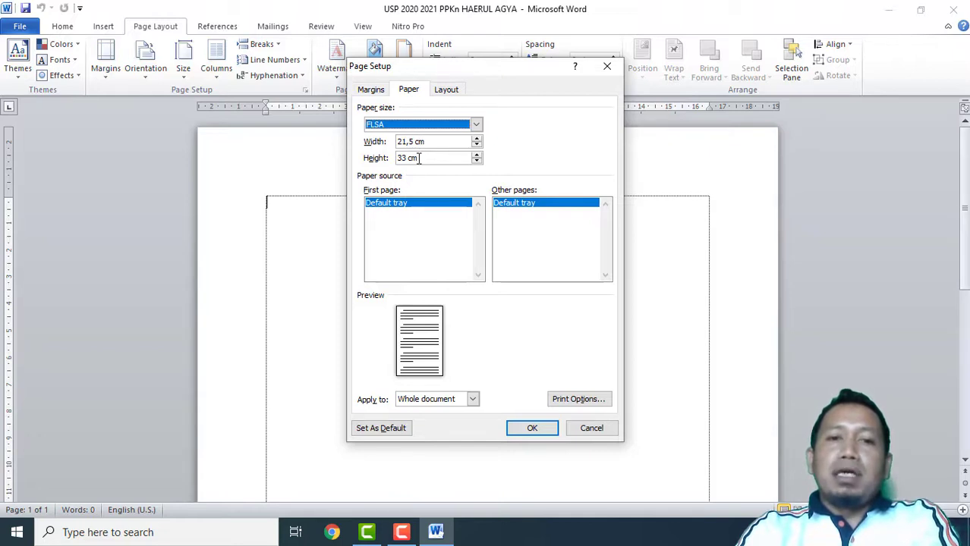
pyautogui.click(418, 158)
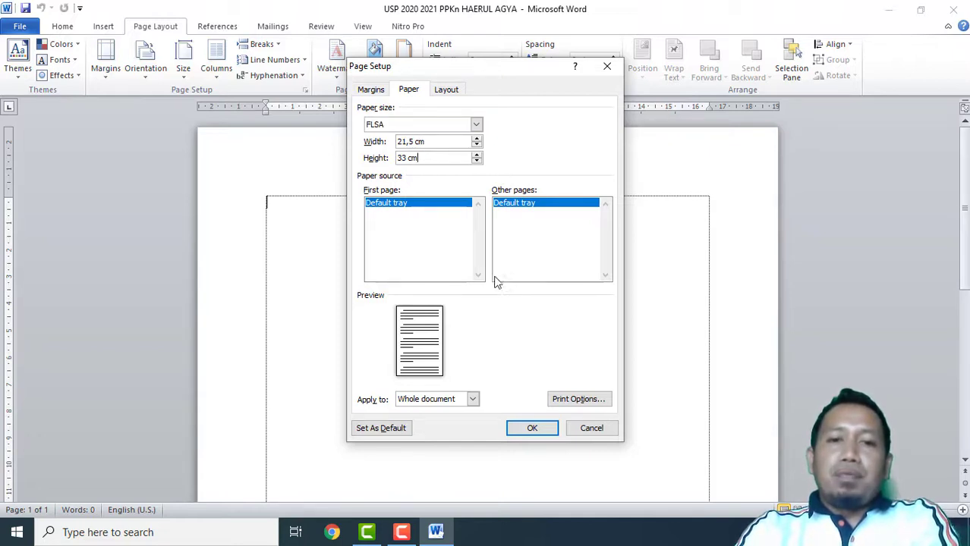
pyautogui.click(532, 428)
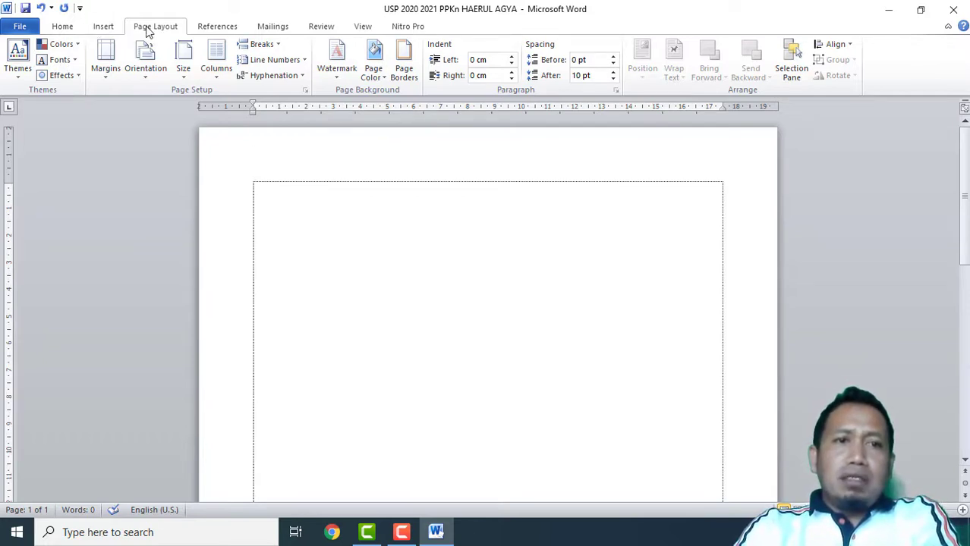
pyautogui.click(305, 89)
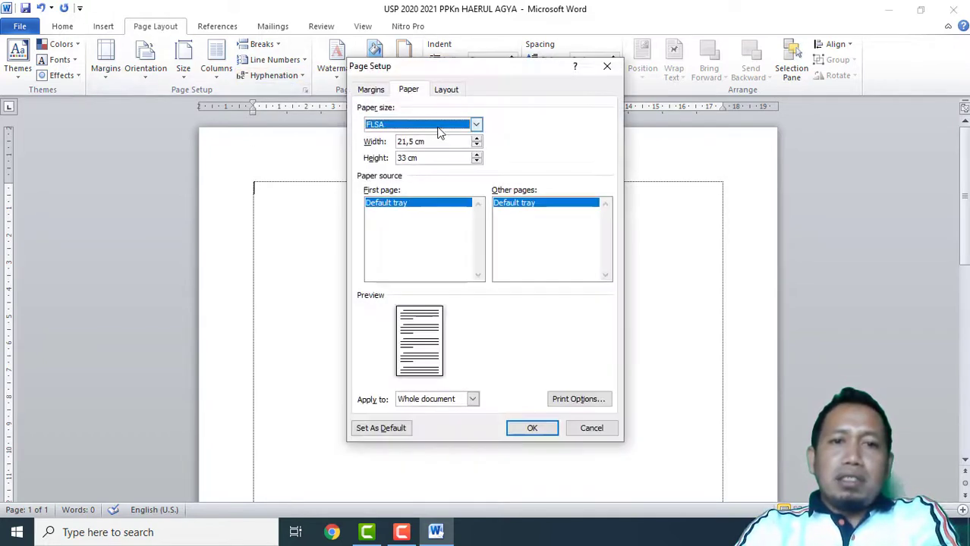
pyautogui.click(379, 91)
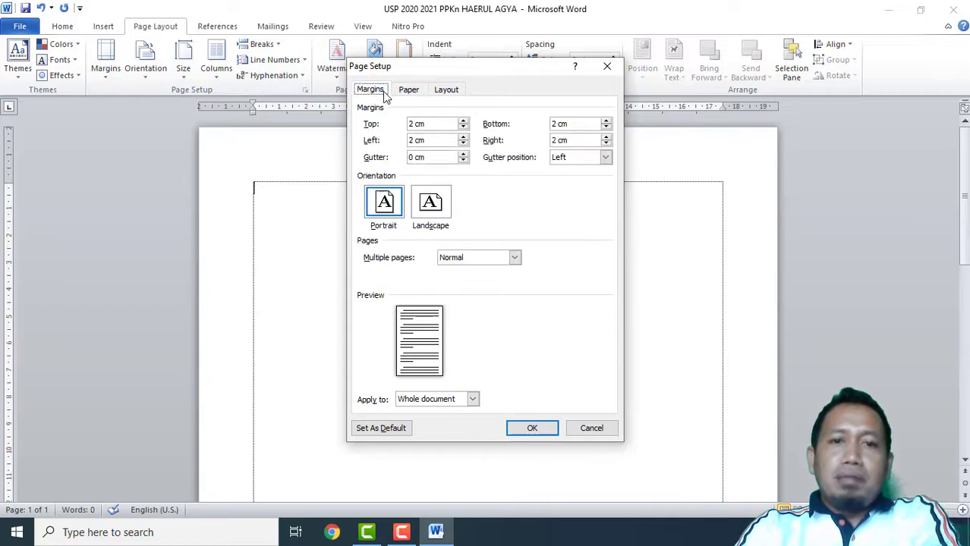
pyautogui.click(437, 124)
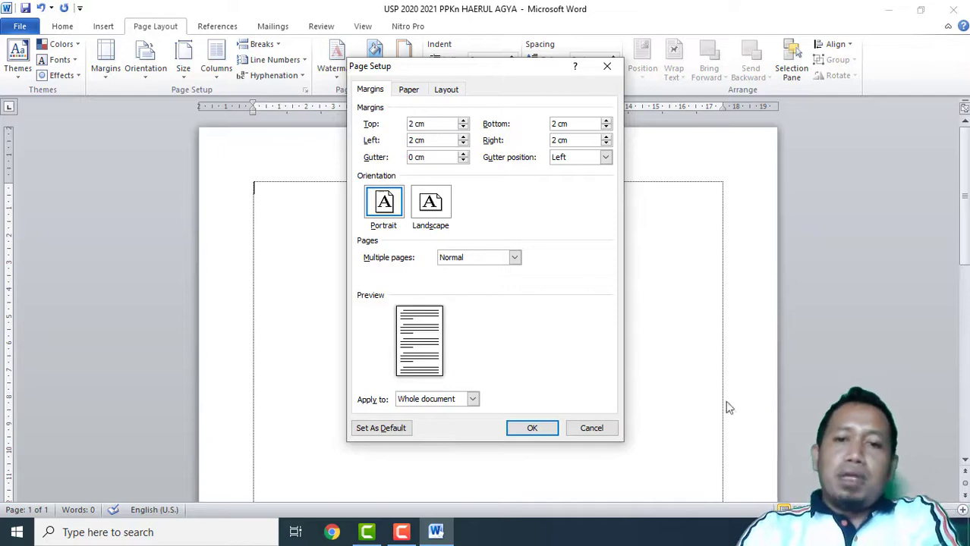
pyautogui.click(594, 429)
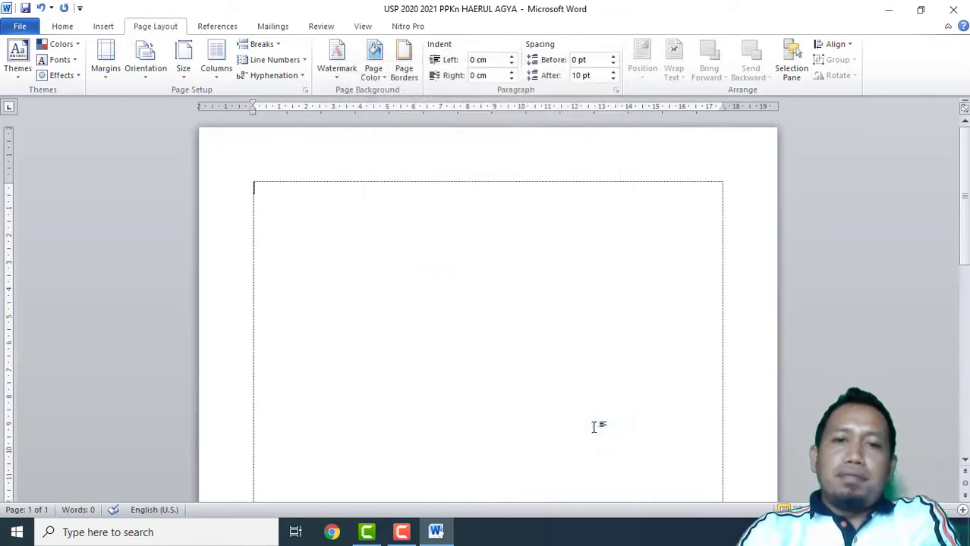
pyautogui.click(19, 27)
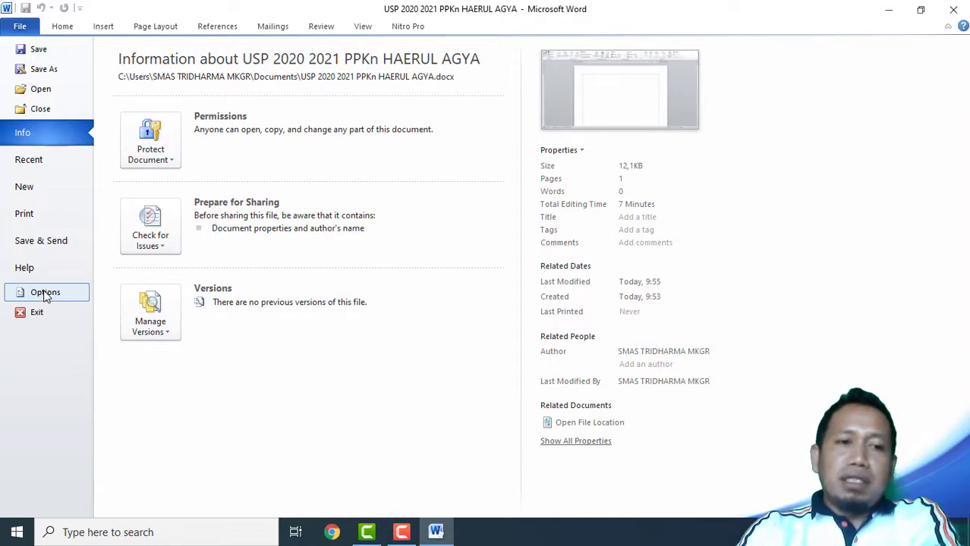
pyautogui.click(45, 293)
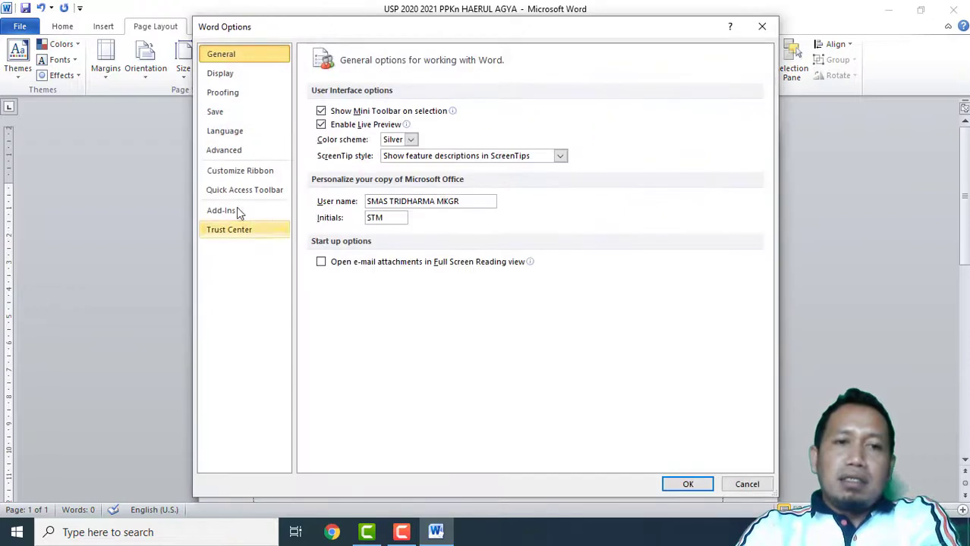
pyautogui.click(237, 154)
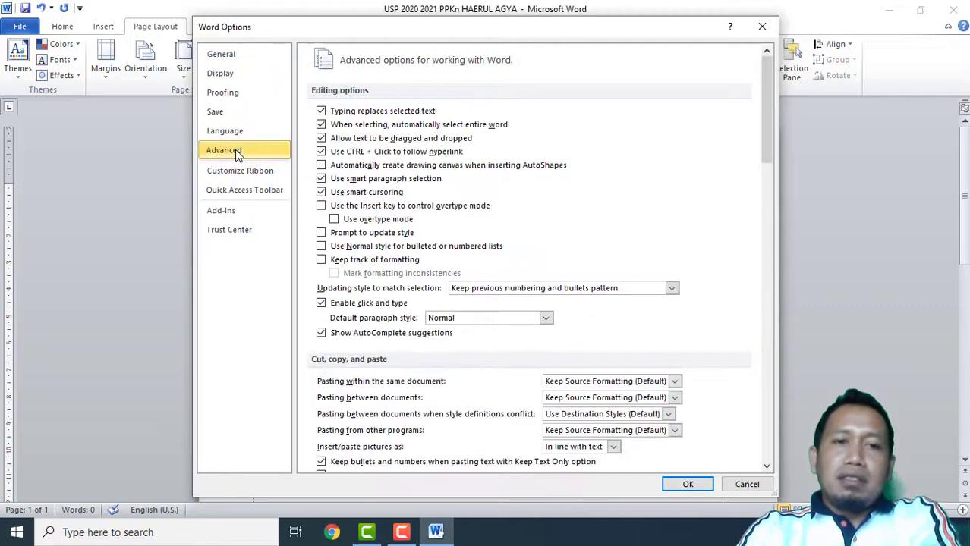
pyautogui.scroll(-3, 387, 174)
pyautogui.scroll(-5, 389, 176)
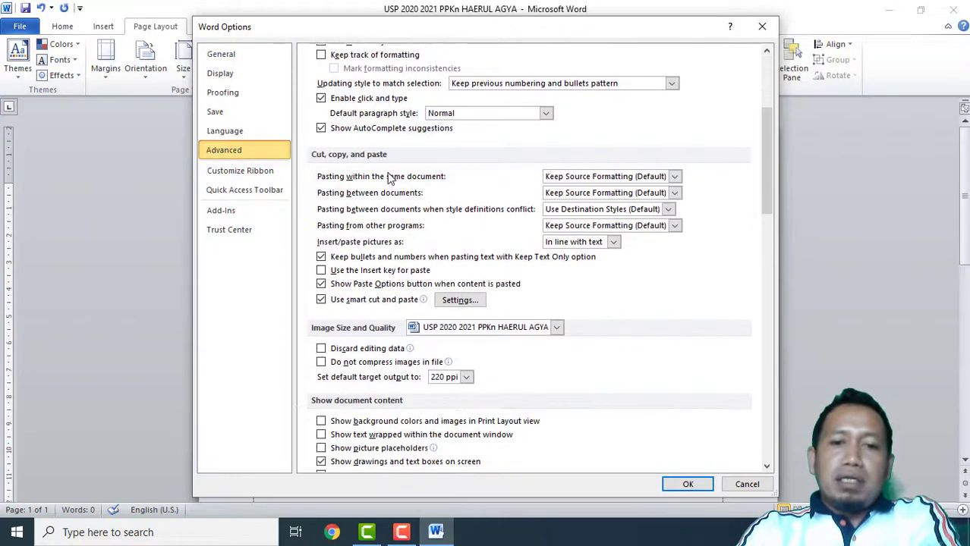
pyautogui.scroll(-6, 449, 289)
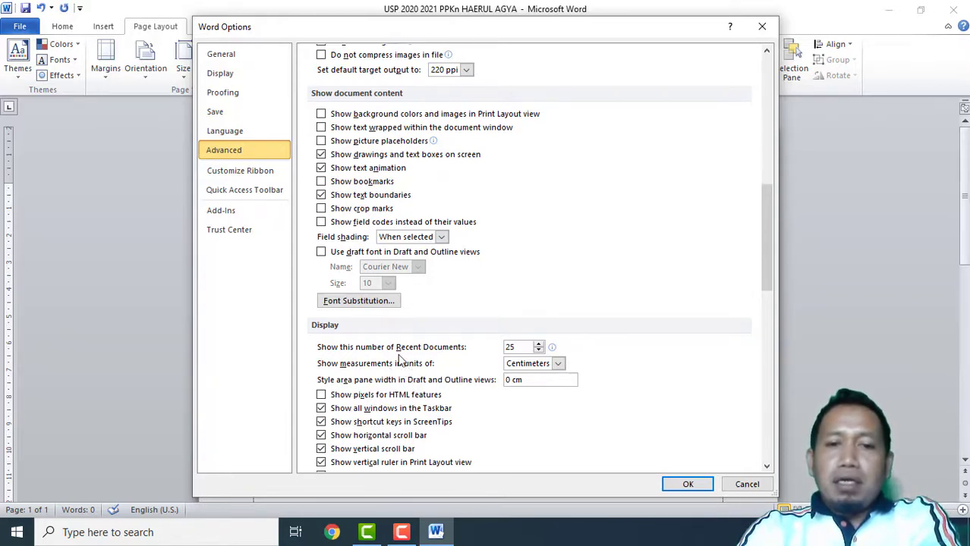
pyautogui.click(557, 363)
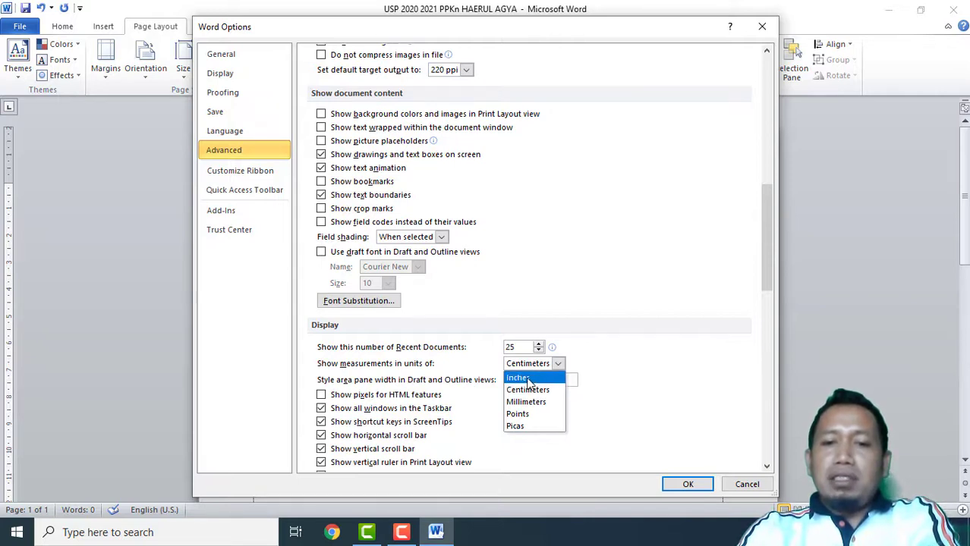
pyautogui.click(557, 367)
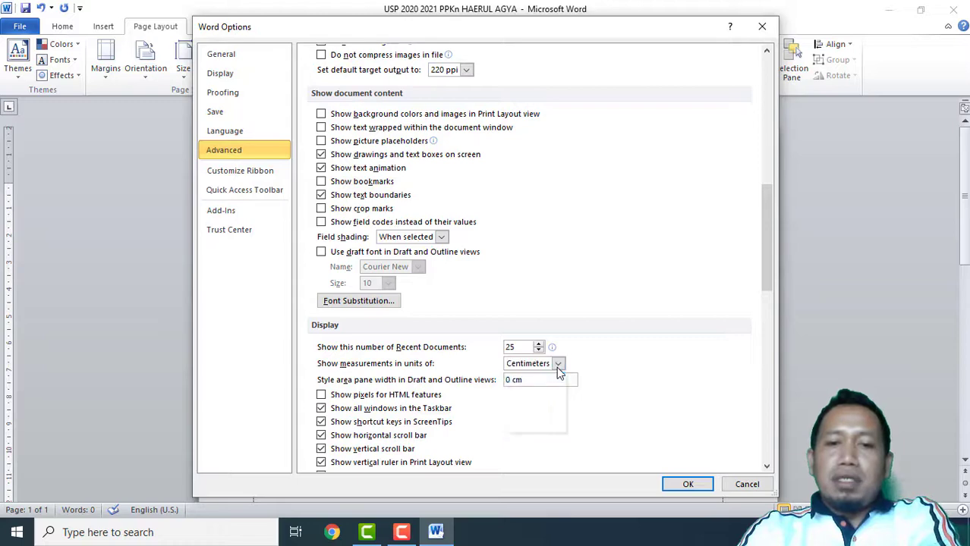
pyautogui.click(557, 368)
pyautogui.click(557, 367)
pyautogui.click(687, 484)
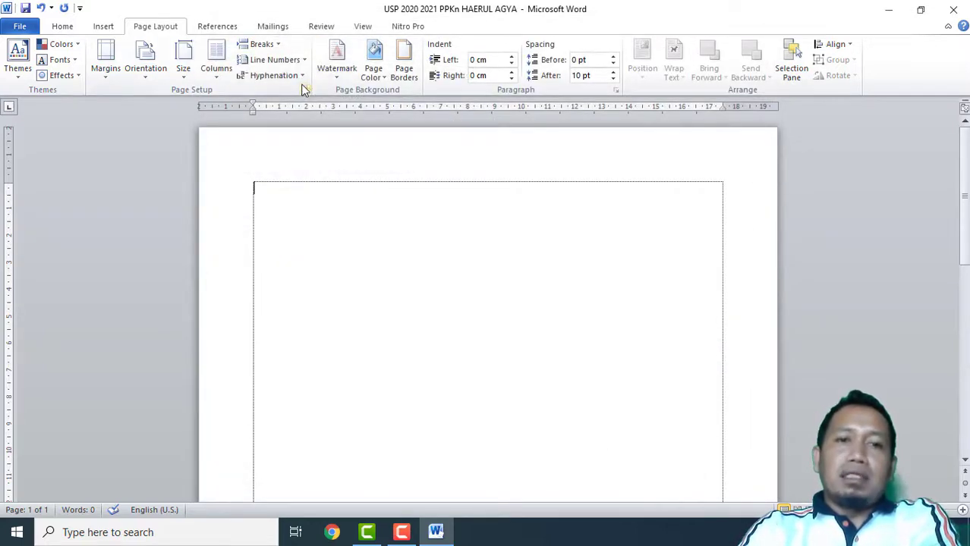
# Reopen Page Setup to check the top margin, then cancel without changes
pyautogui.click(304, 90)
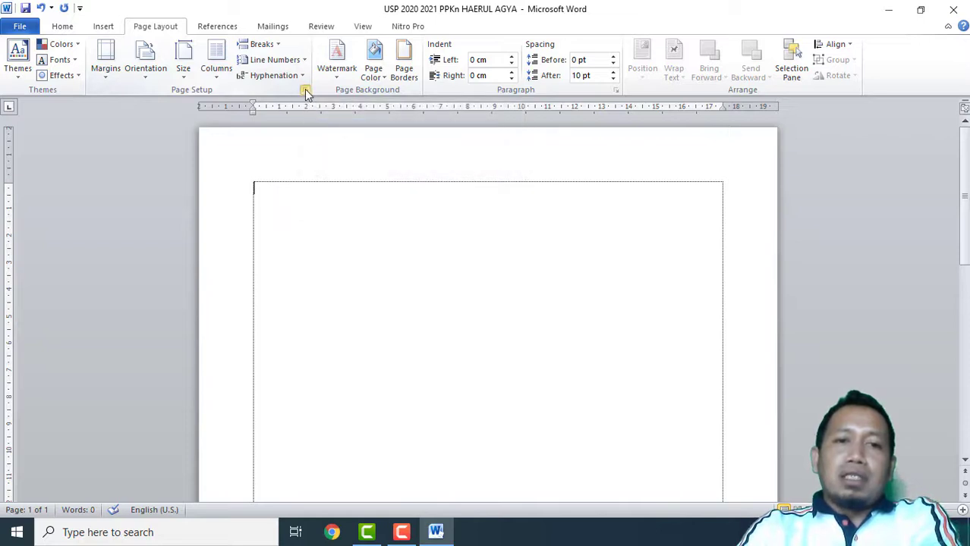
pyautogui.click(432, 125)
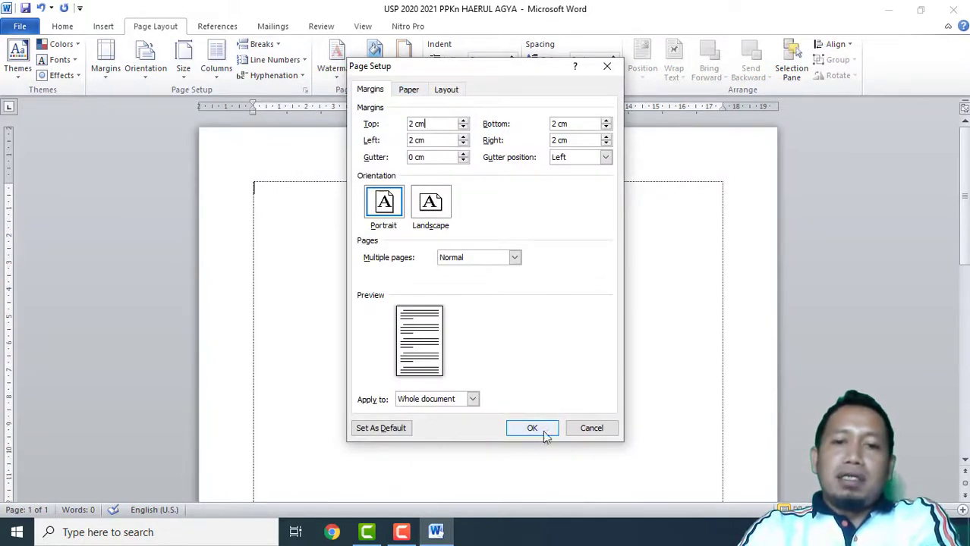
pyautogui.click(581, 430)
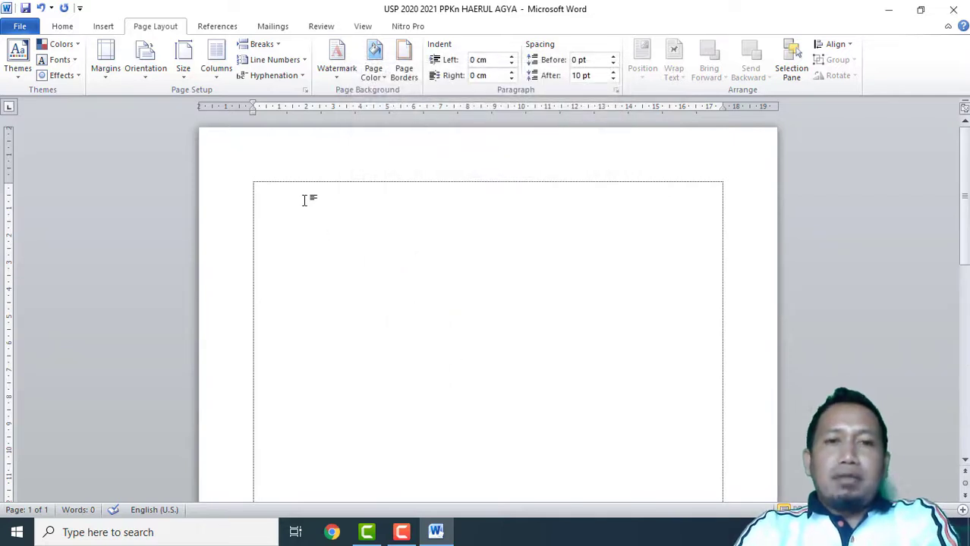
# Choose Arial at size 11 from the Home ribbon and apply justified alignment
pyautogui.click(62, 26)
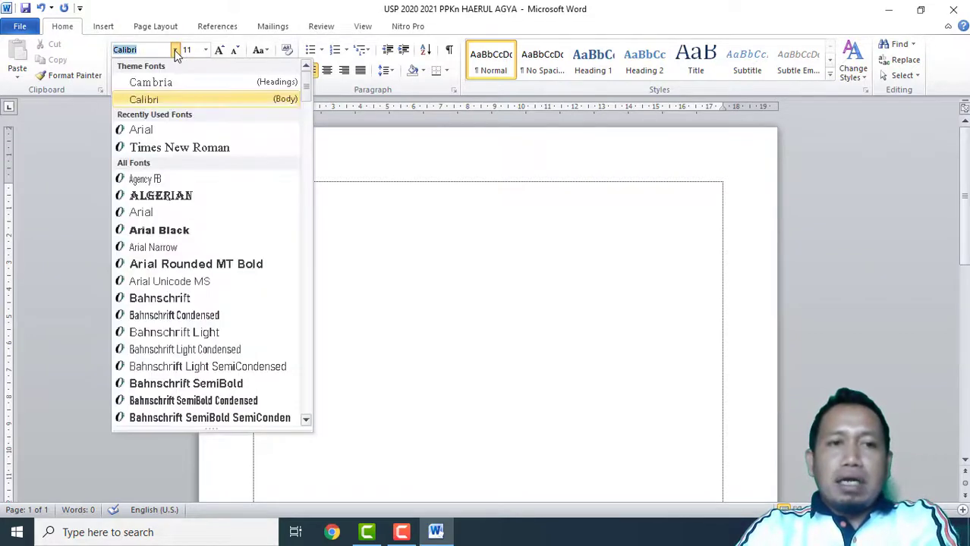
pyautogui.click(175, 49)
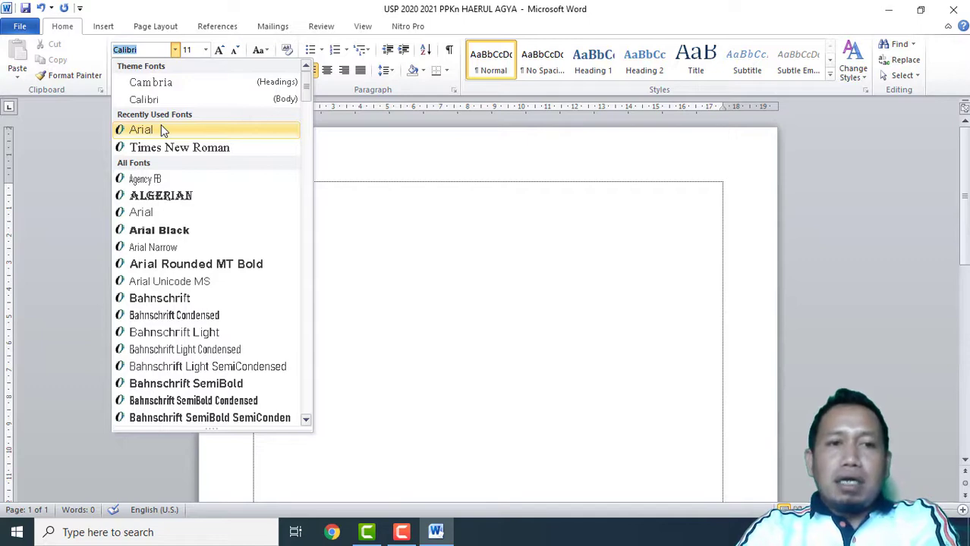
pyautogui.click(161, 129)
pyautogui.click(203, 50)
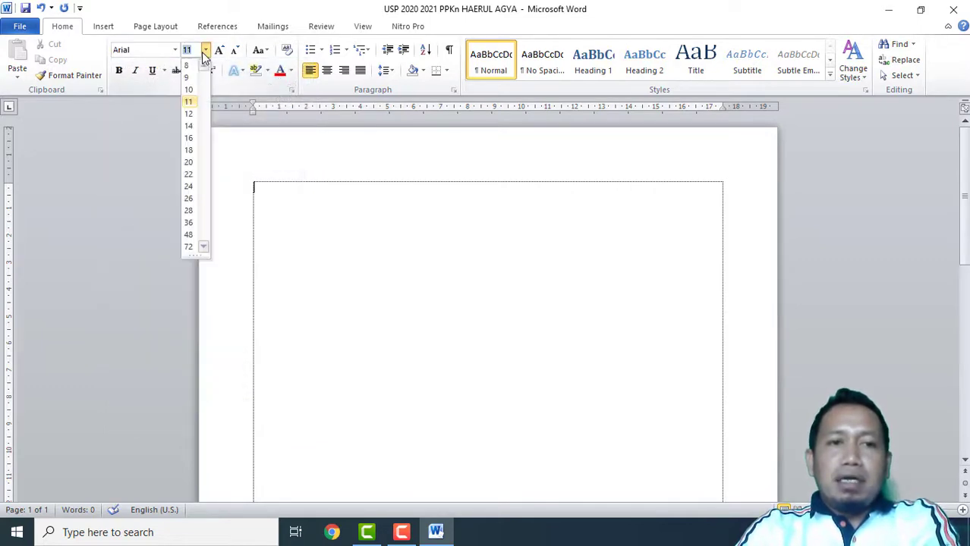
pyautogui.click(191, 102)
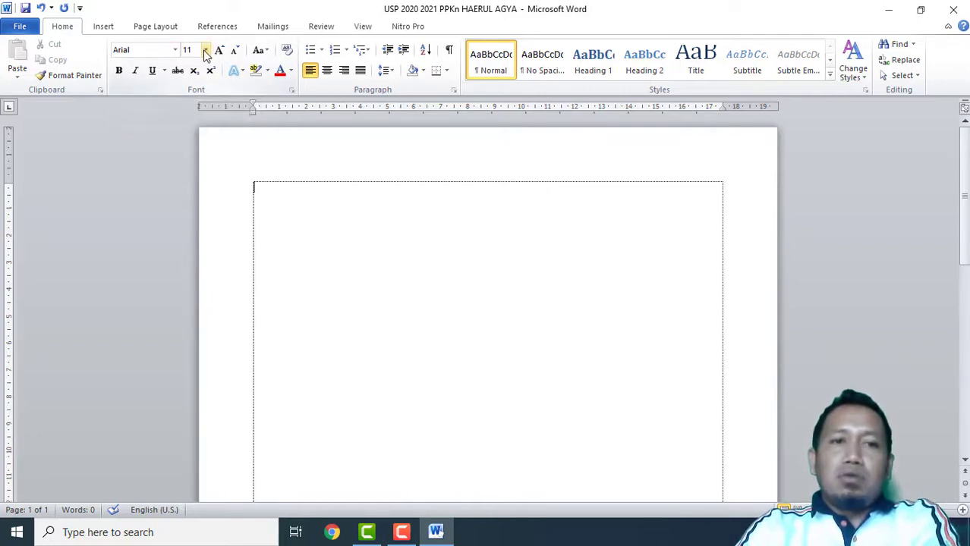
pyautogui.click(174, 49)
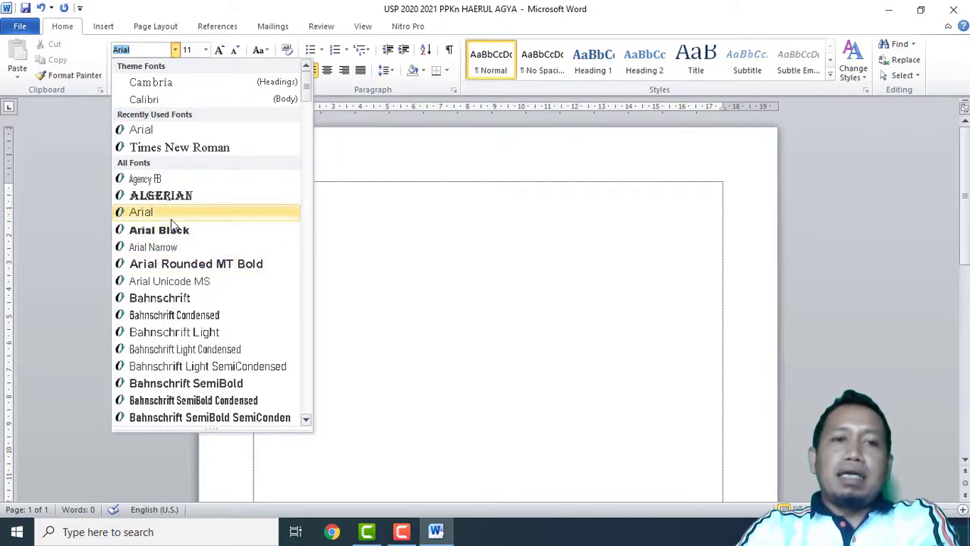
pyautogui.click(413, 209)
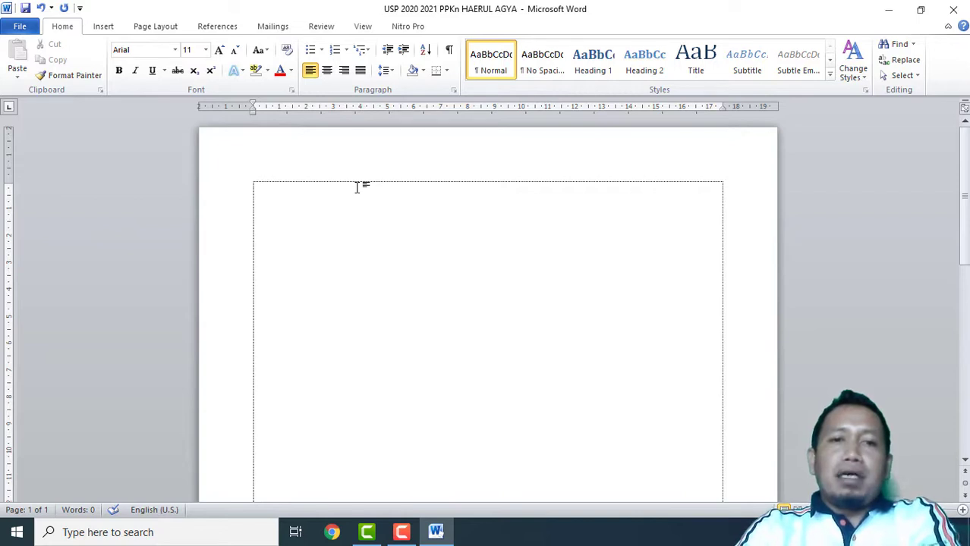
pyautogui.click(360, 70)
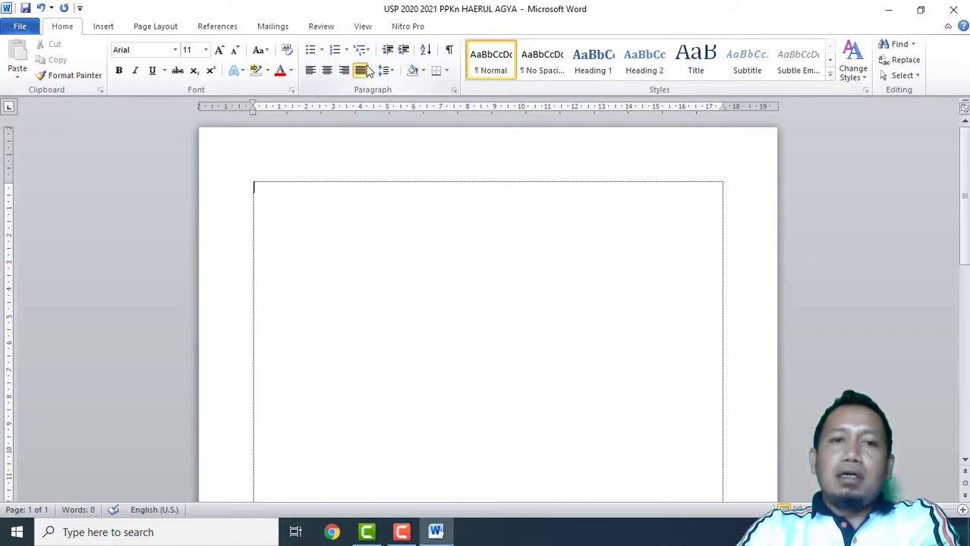
# In the Paragraph dialog, set Spacing After to 0 pt and line spacing to Single
pyautogui.click(454, 91)
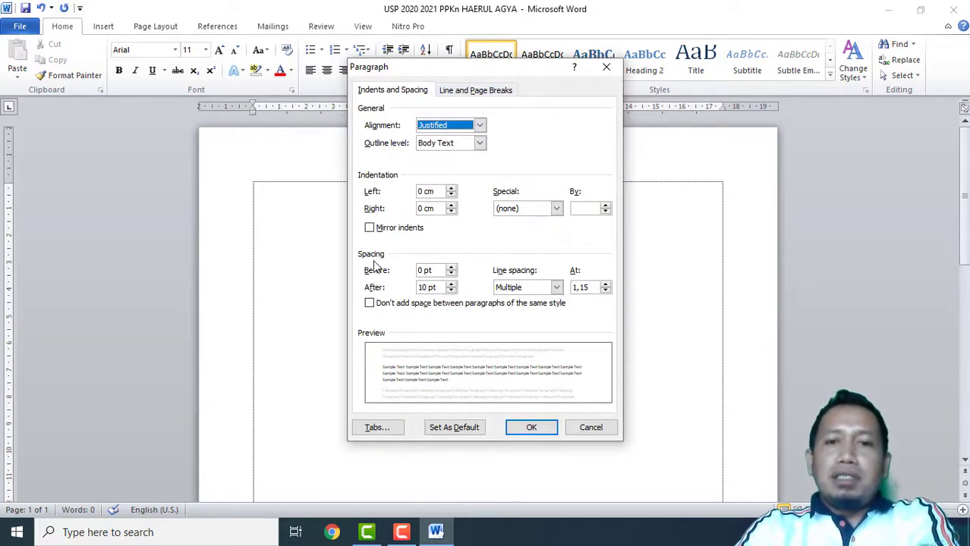
pyautogui.click(451, 290)
pyautogui.click(451, 290)
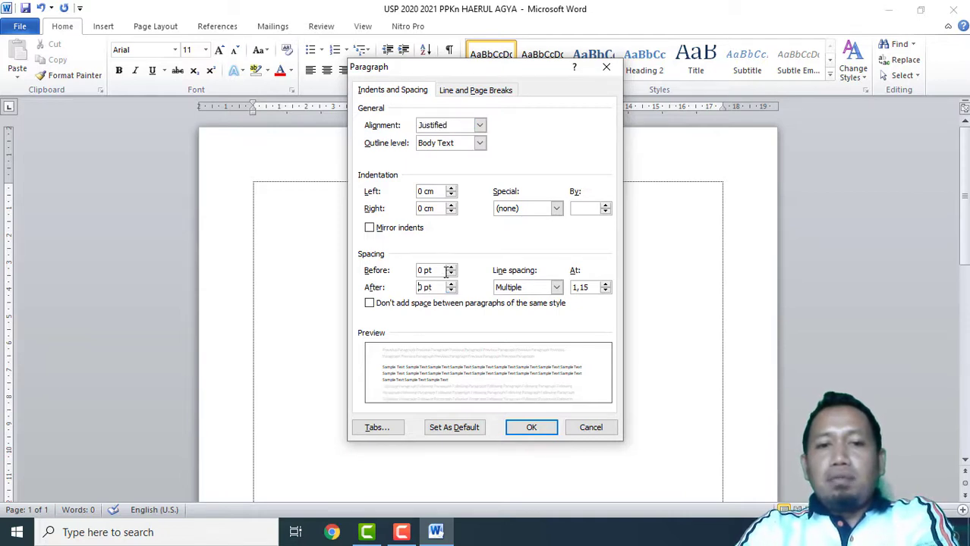
pyautogui.click(526, 290)
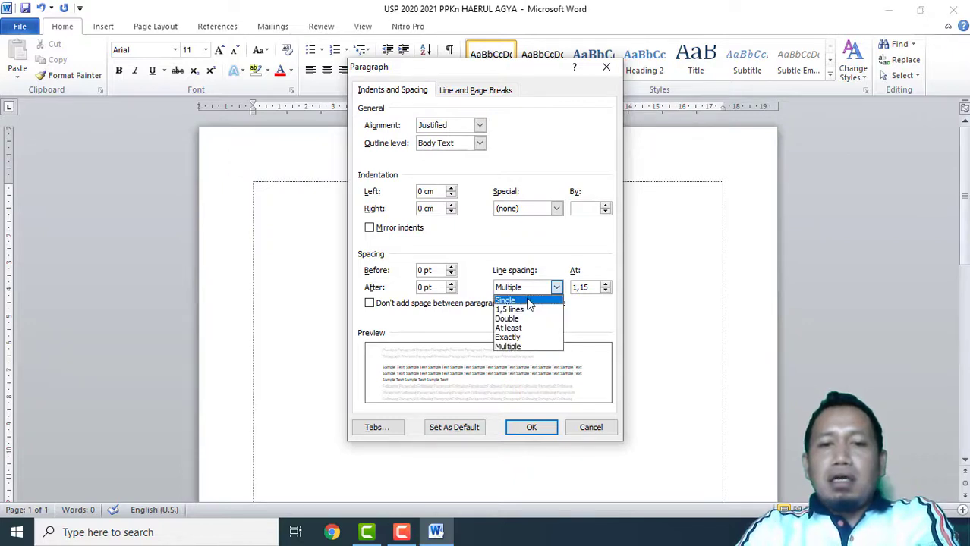
pyautogui.click(530, 304)
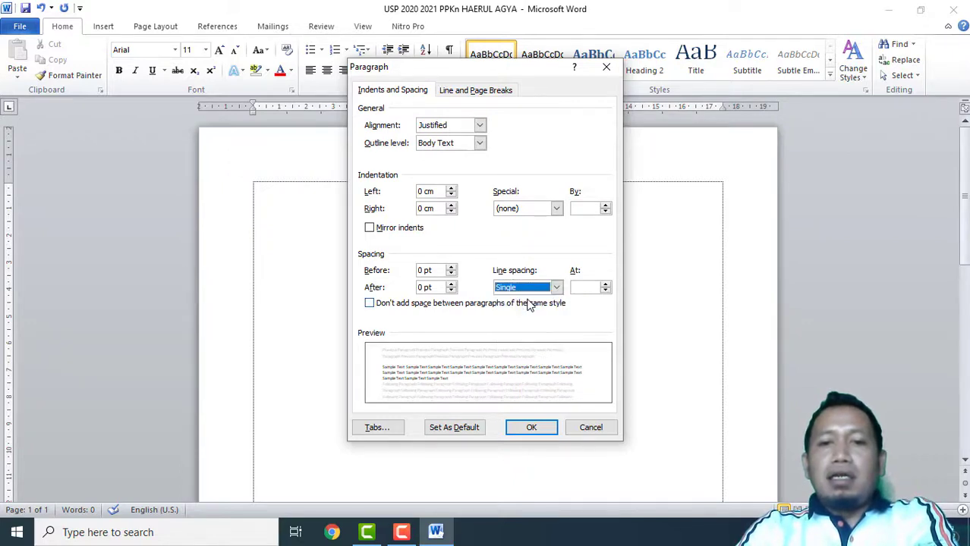
pyautogui.click(531, 428)
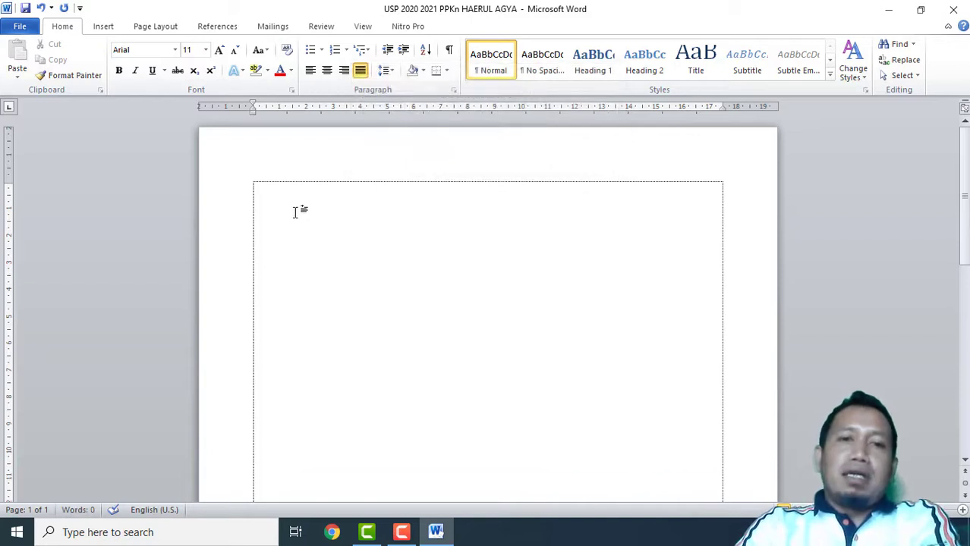
# Type the first header line 'Mata Pelajaran' with a tab before ': PPKn'
pyautogui.write('m')
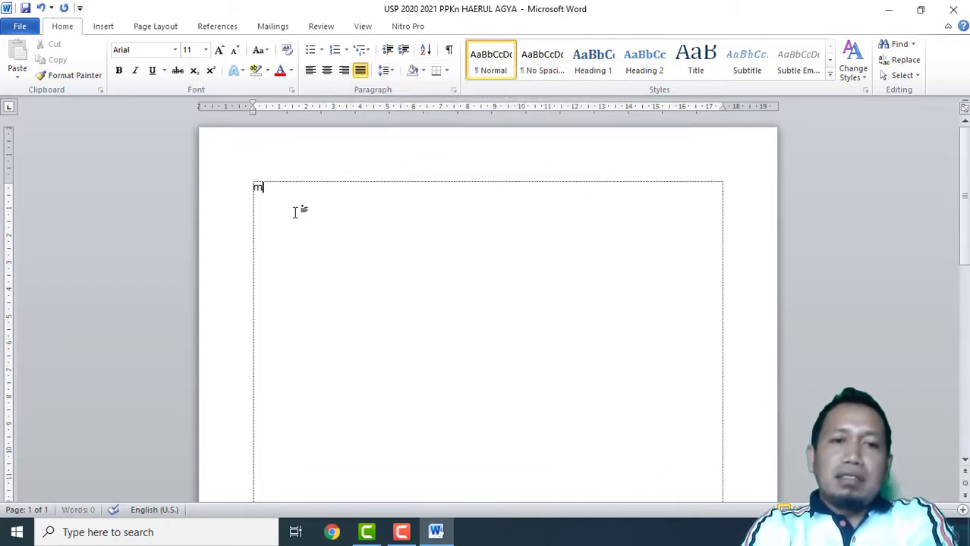
pyautogui.press('BackSpace')
pyautogui.write('M')
pyautogui.press('BackSpace')
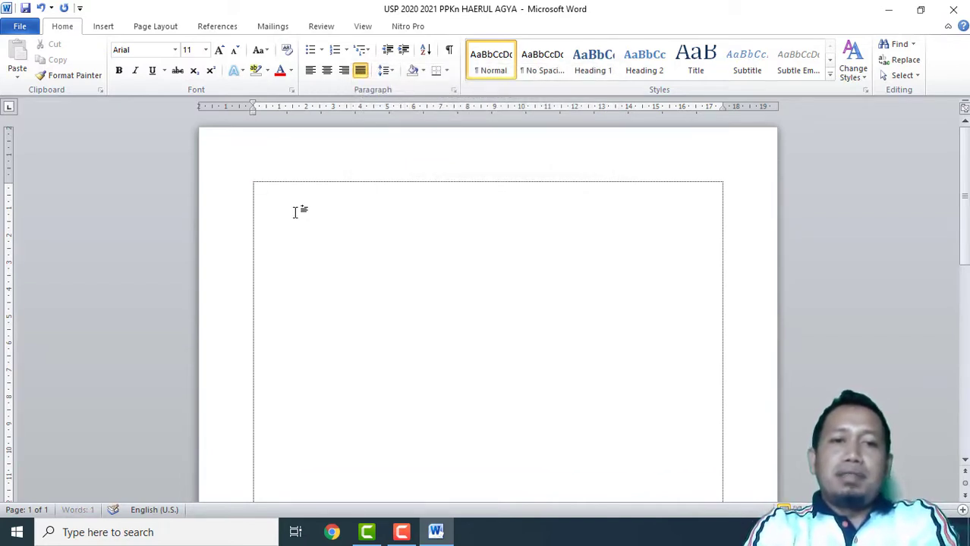
pyautogui.write('M')
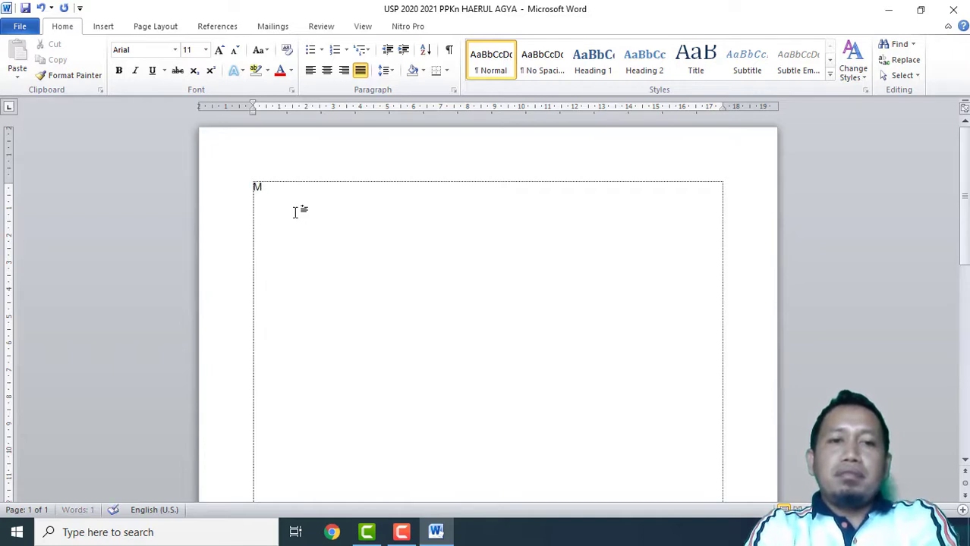
pyautogui.write('ata Pel')
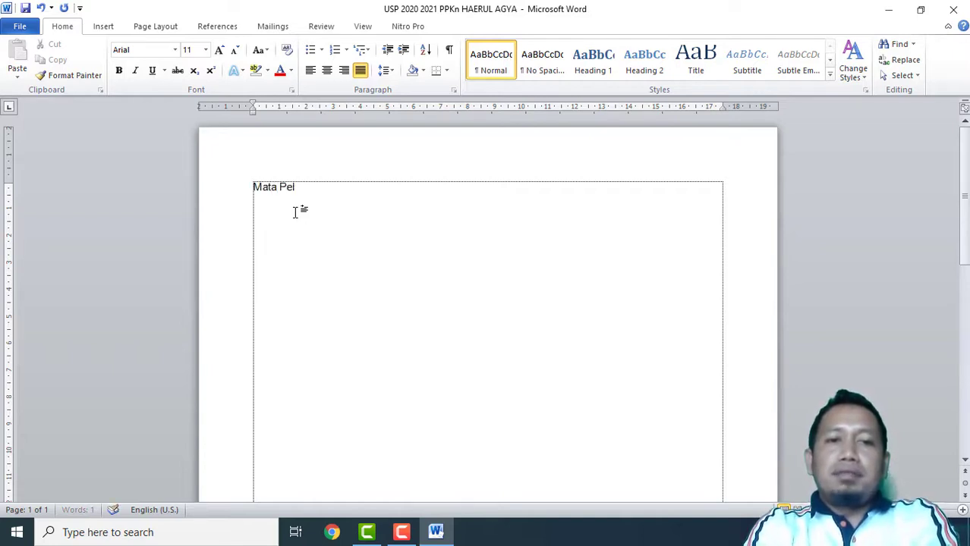
pyautogui.write('ajaran')
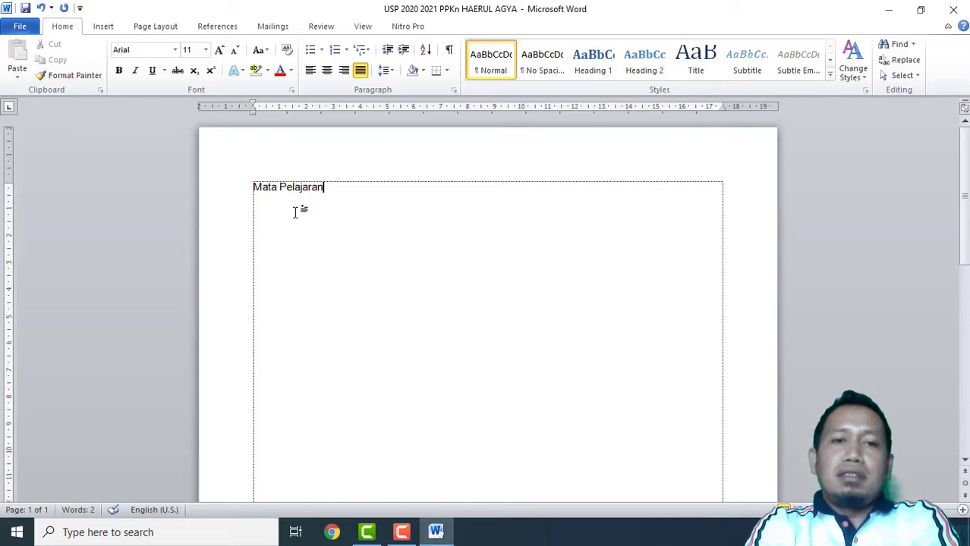
pyautogui.press('Tab')
pyautogui.press('Tab')
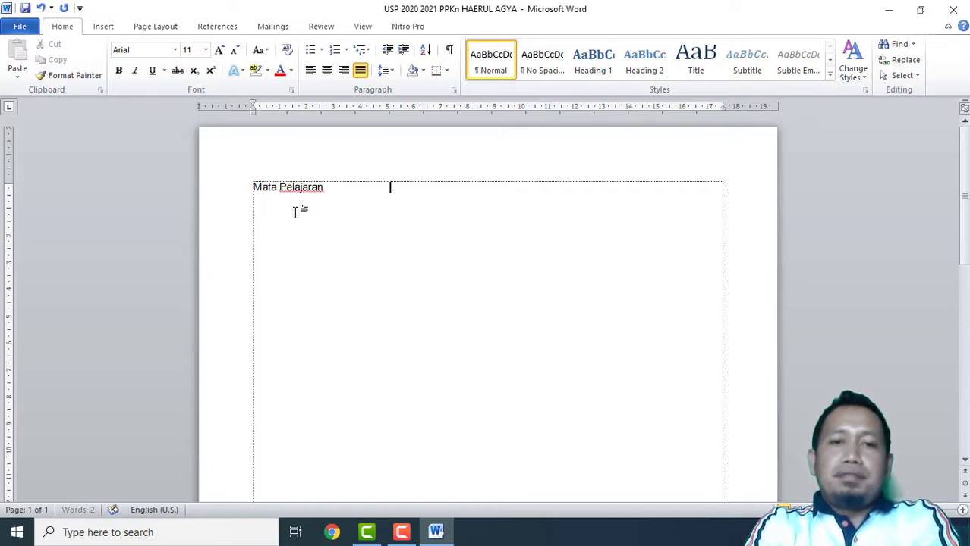
pyautogui.write(': ')
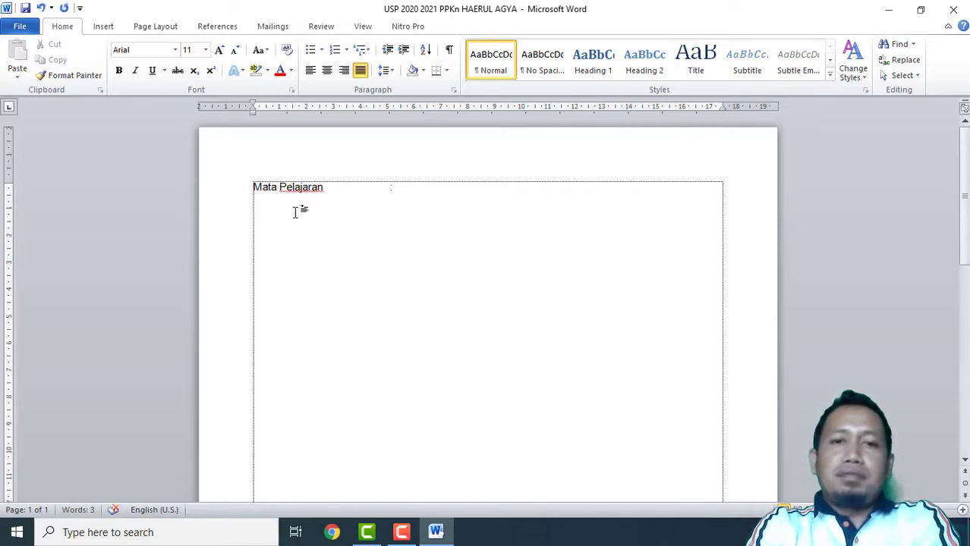
pyautogui.write('PPKn')
pyautogui.press('Return')
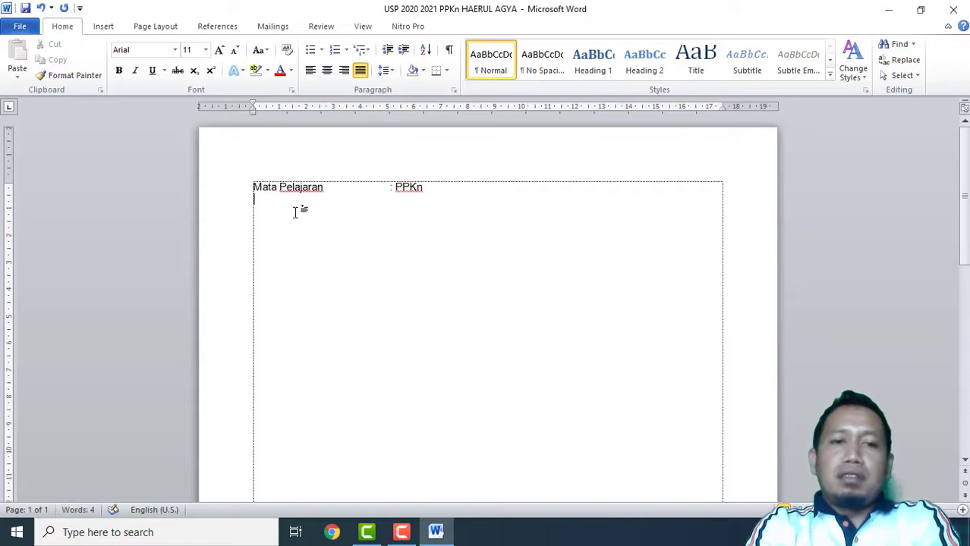
# Add the second line 'Hari/Tanggal : Jum'at, 5 Maret 2021', correcting the year to 2021
pyautogui.write('Hari/T')
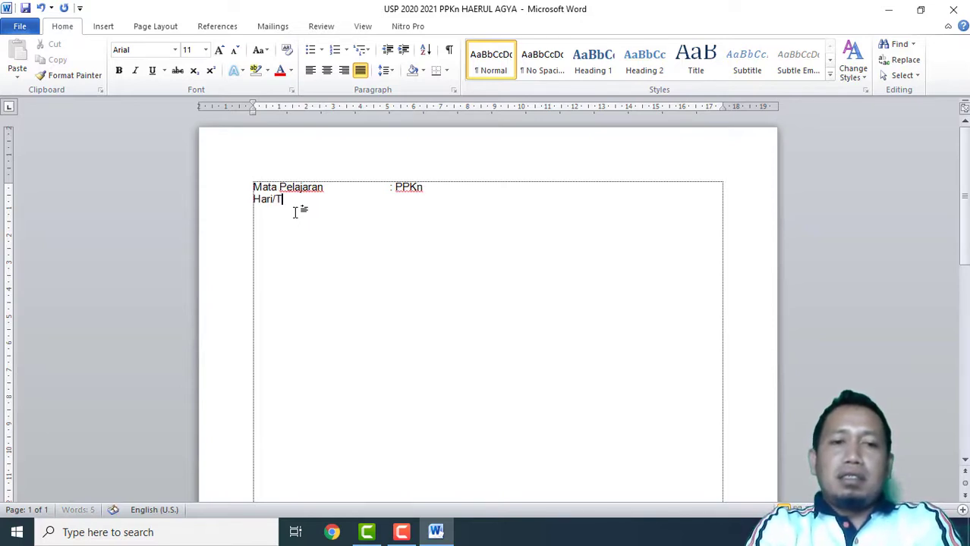
pyautogui.write('anggal')
pyautogui.press('Tab')
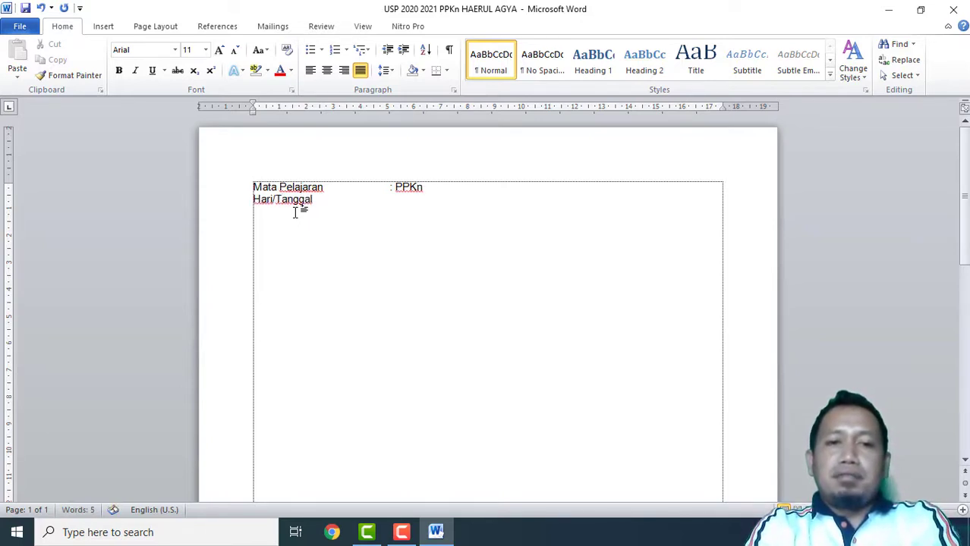
pyautogui.write(': Jum')
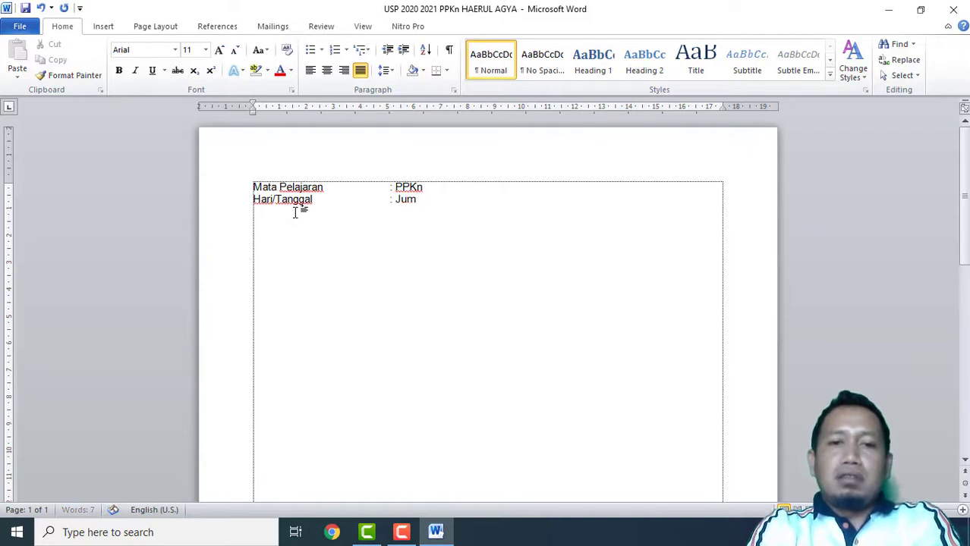
pyautogui.write("'at, ")
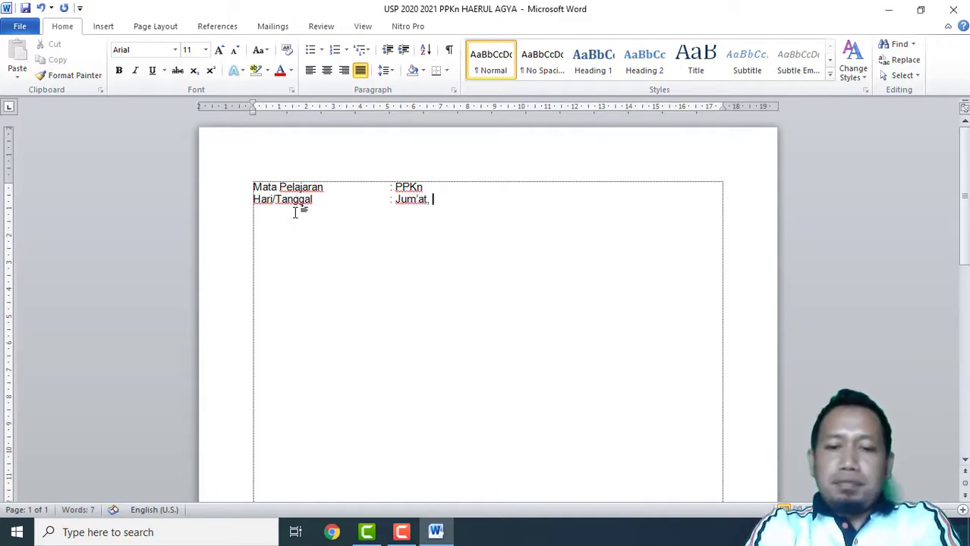
pyautogui.write('5 Maret 2020')
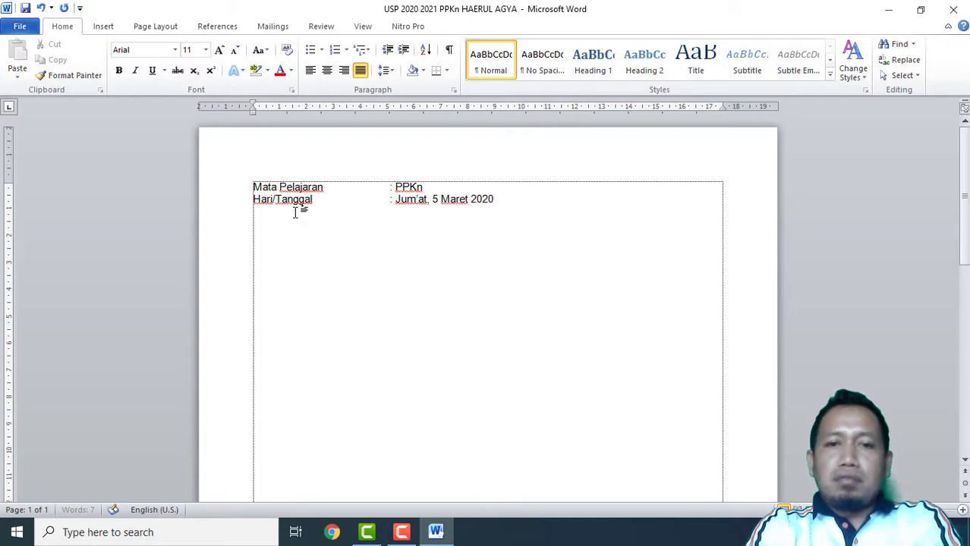
pyautogui.press('BackSpace')
pyautogui.write('1')
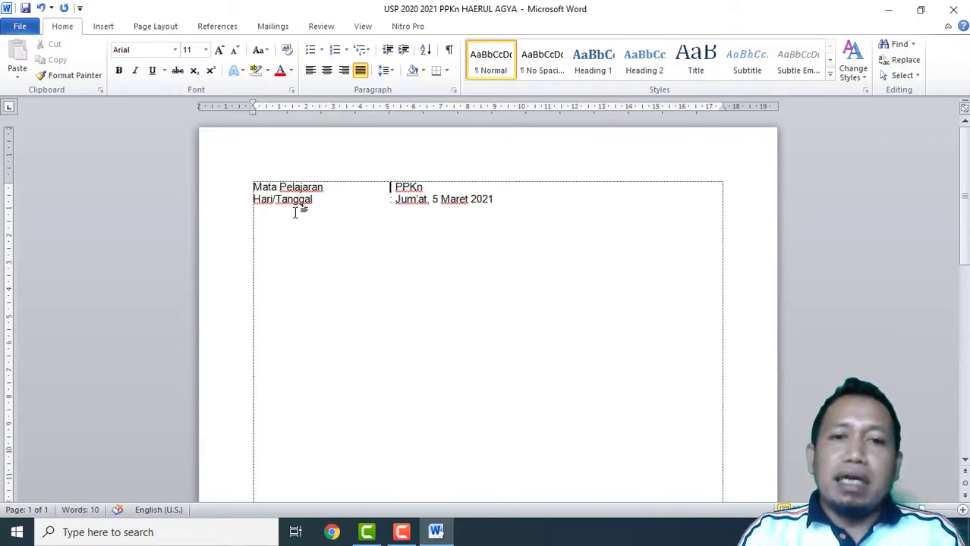
# Realign the colons after 'Mata Pelajaran' and 'Hari/Tanggal' using tab stops
pyautogui.press('Left')
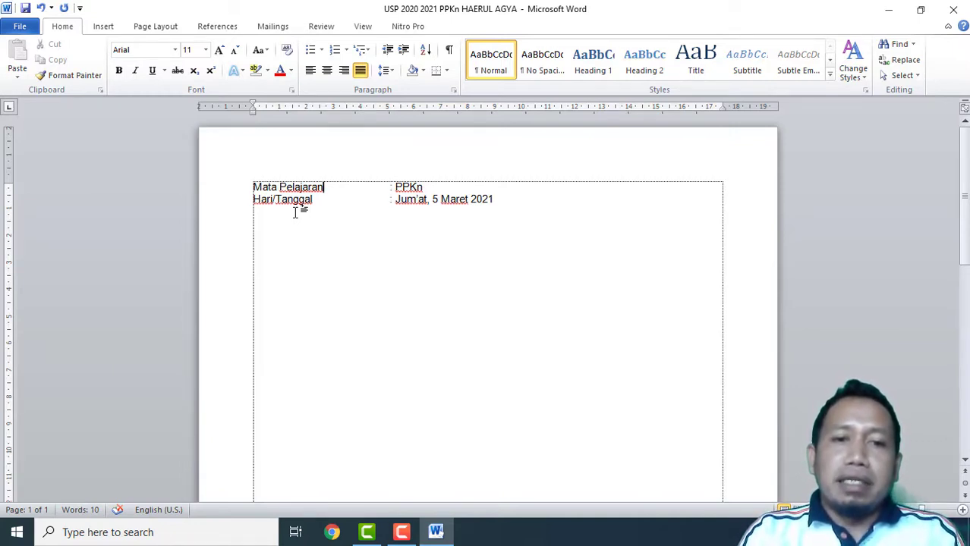
pyautogui.press('Delete')
pyautogui.press('Delete')
pyautogui.press('Delete')
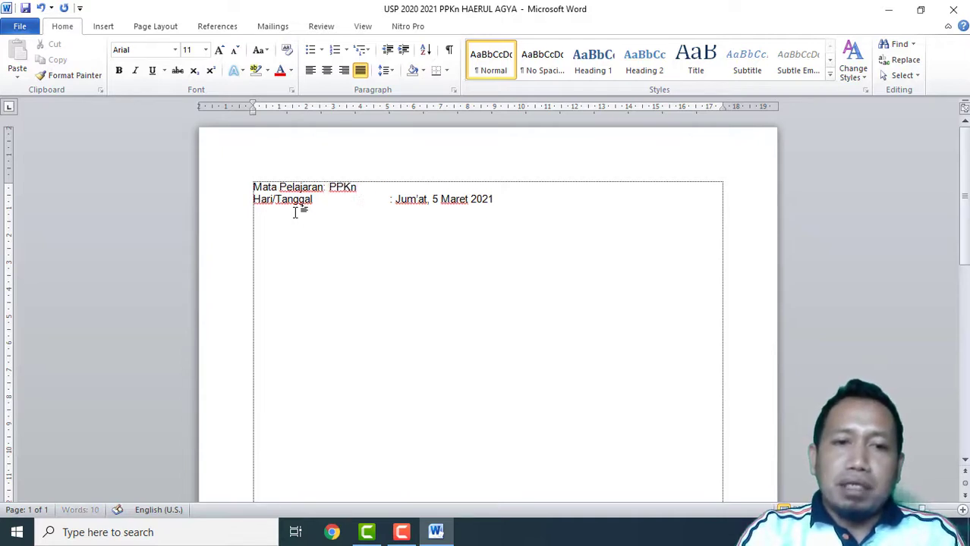
pyautogui.press('Tab')
pyautogui.write(':')
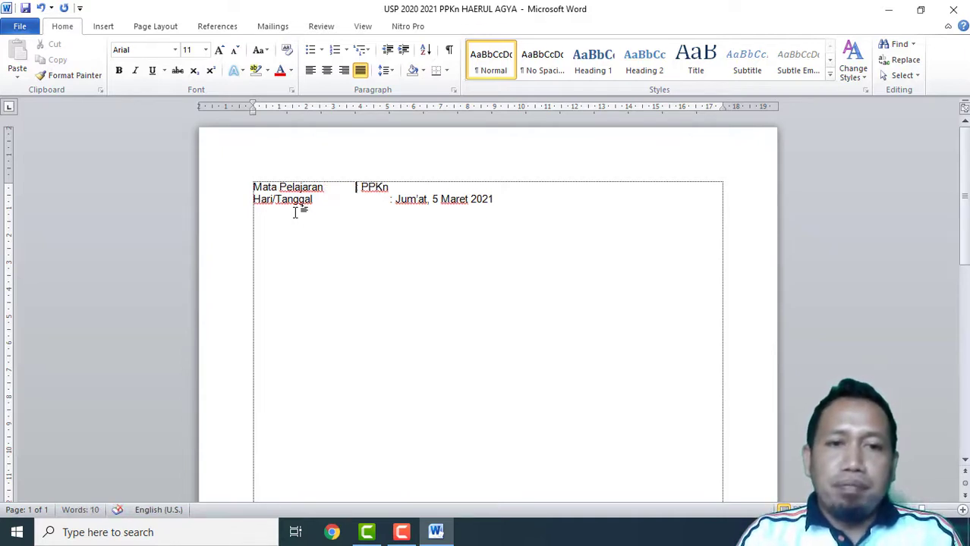
pyautogui.press('Down')
pyautogui.press('Left')
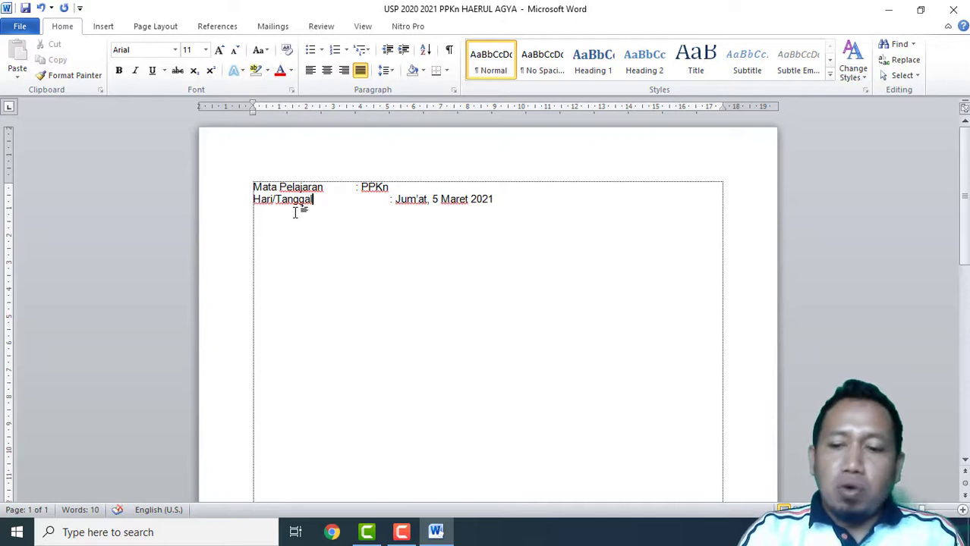
pyautogui.press('Delete')
pyautogui.press('Delete')
pyautogui.press('Delete')
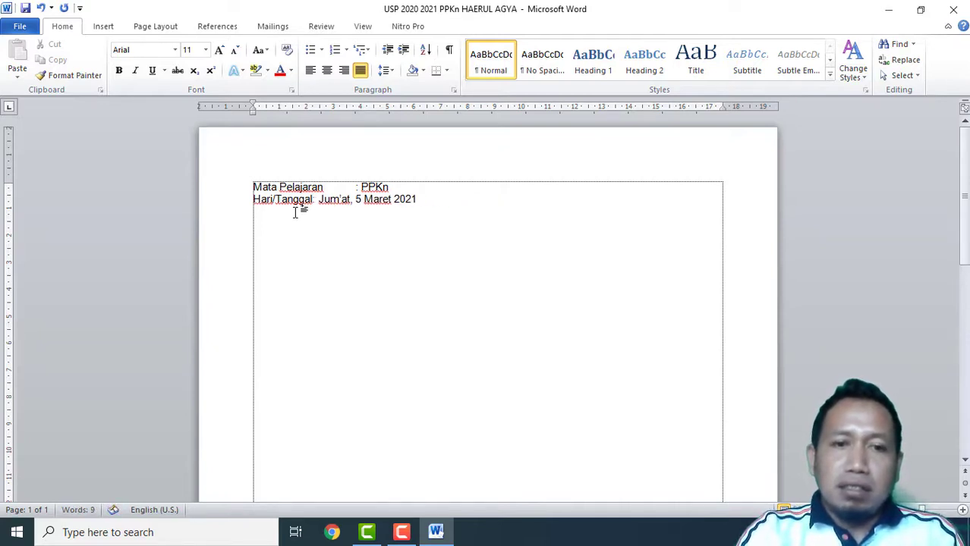
pyautogui.press('Tab')
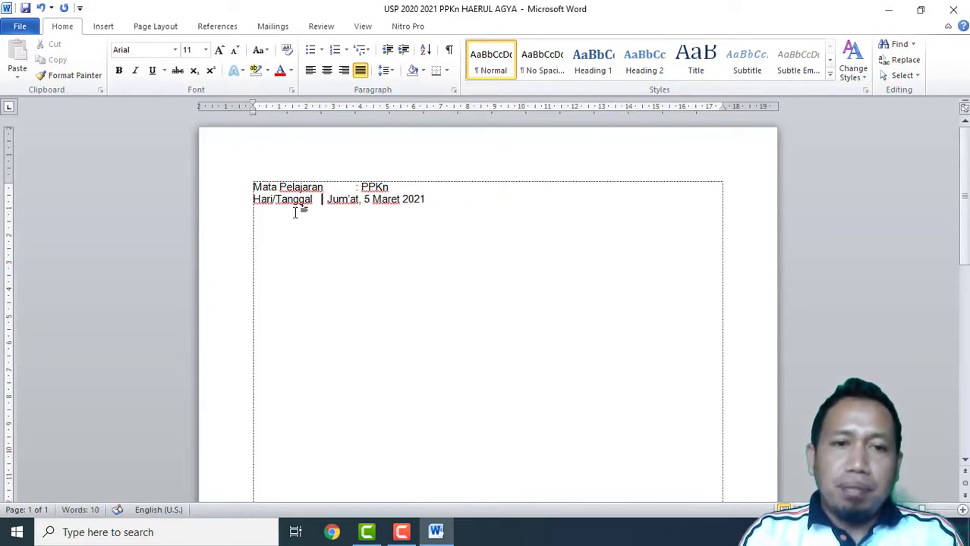
pyautogui.press('Tab')
pyautogui.press('Right')
pyautogui.press('Right')
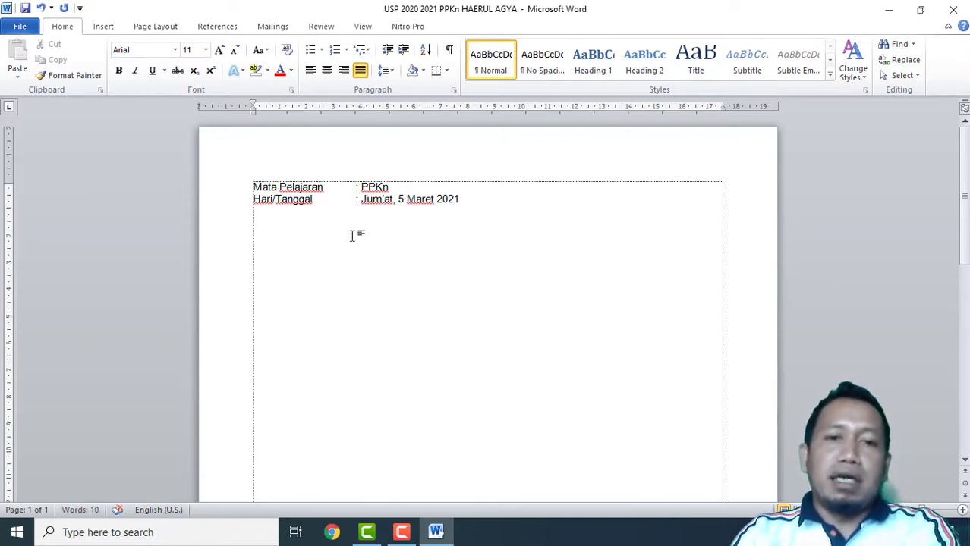
pyautogui.click(354, 188)
pyautogui.press('Tab')
pyautogui.click(348, 203)
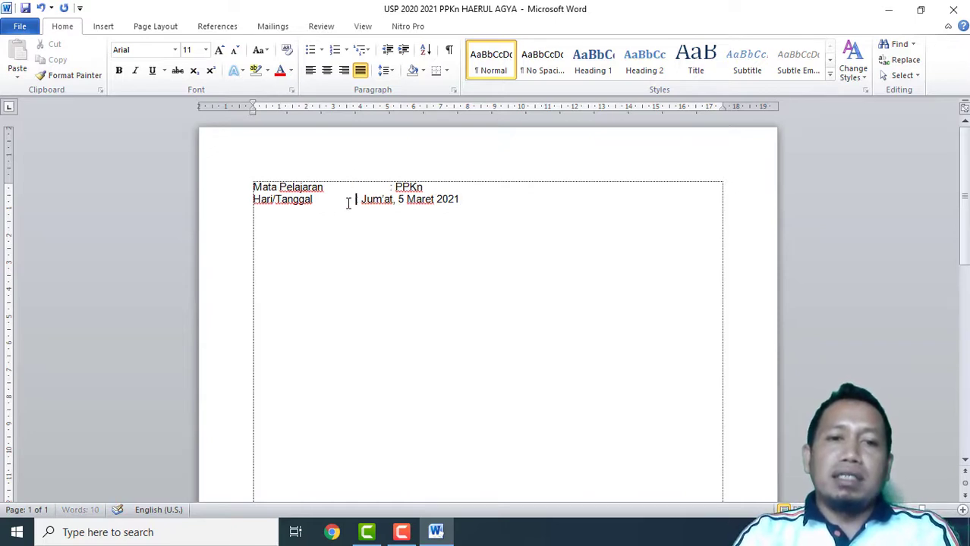
pyautogui.press('Tab')
pyautogui.click(513, 202)
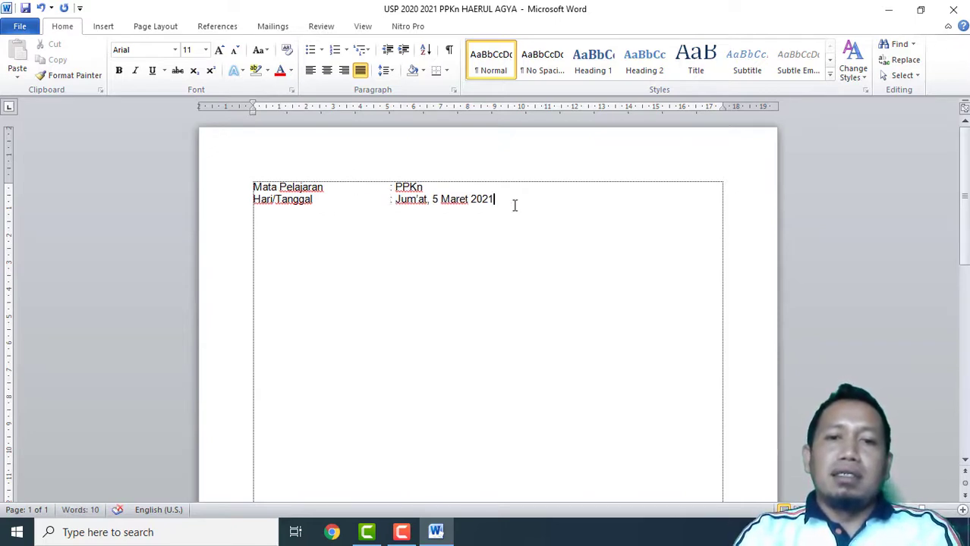
pyautogui.tripleClick(511, 203)
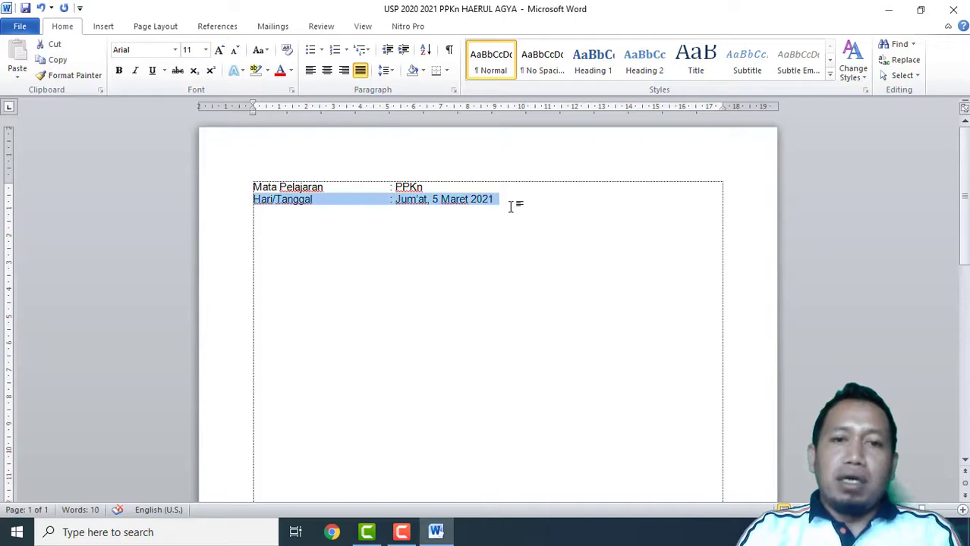
pyautogui.click(505, 199)
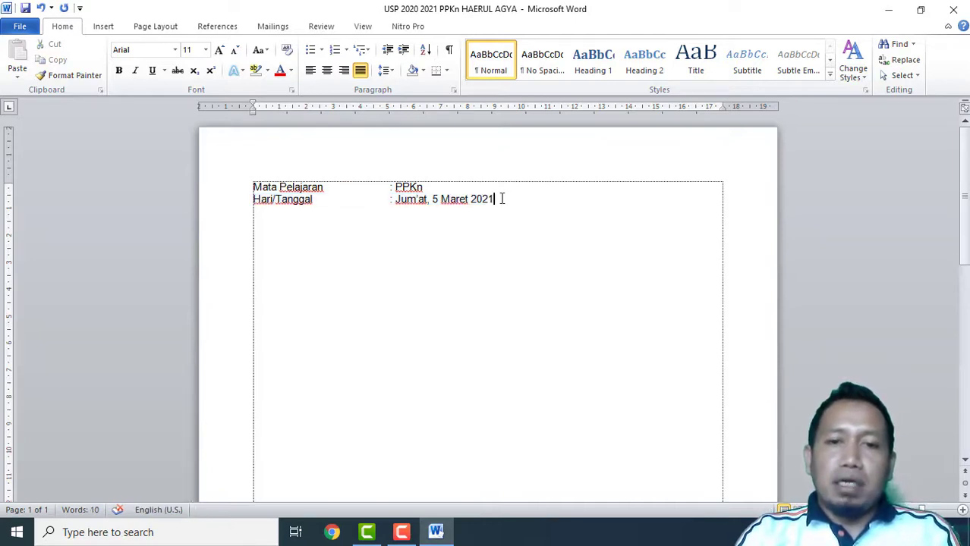
# Indent both header lines further right with Ctrl+M
pyautogui.moveTo(500, 199); pyautogui.dragTo(257, 183)
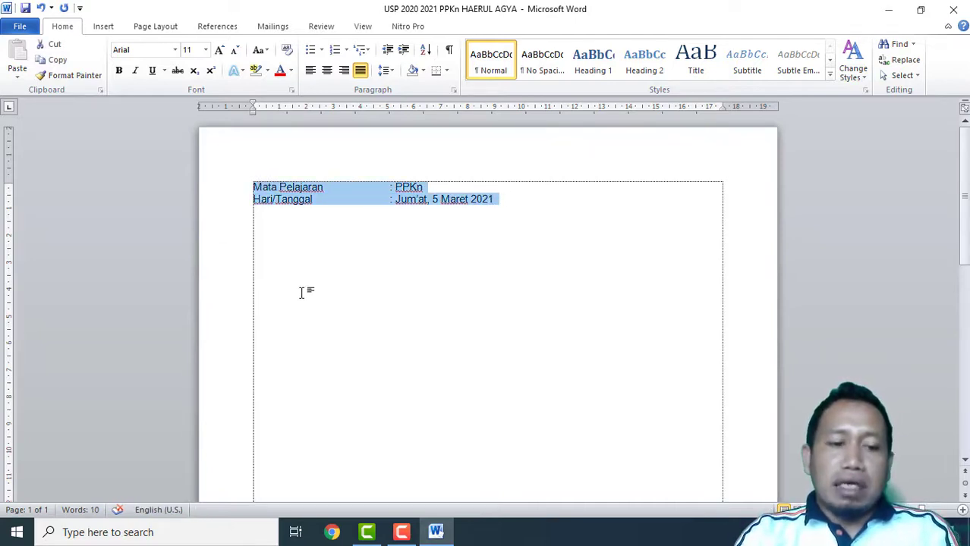
pyautogui.hotkey('ctrl', 'm')
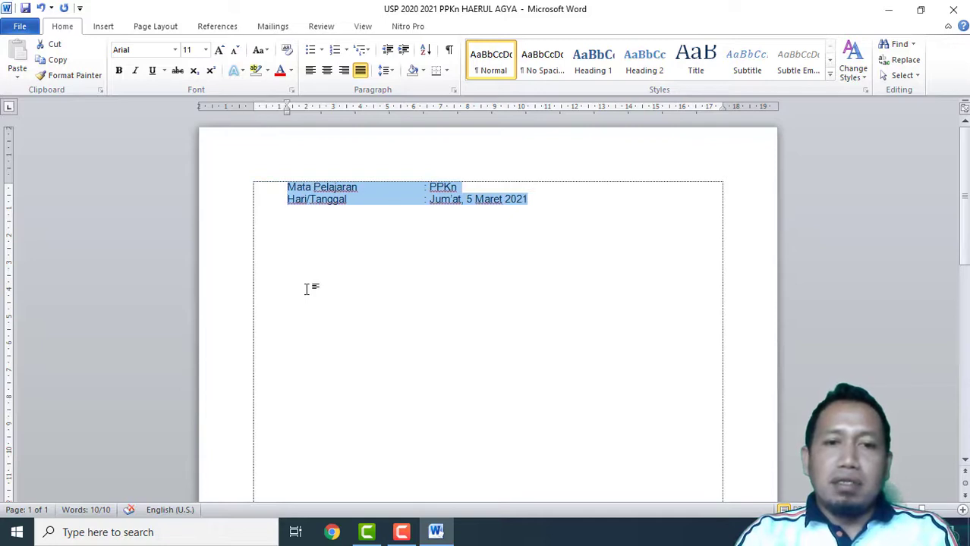
pyautogui.hotkey('ctrl', 'm')
pyautogui.hotkey('ctrl', 'm')
pyautogui.hotkey('ctrl', 'm')
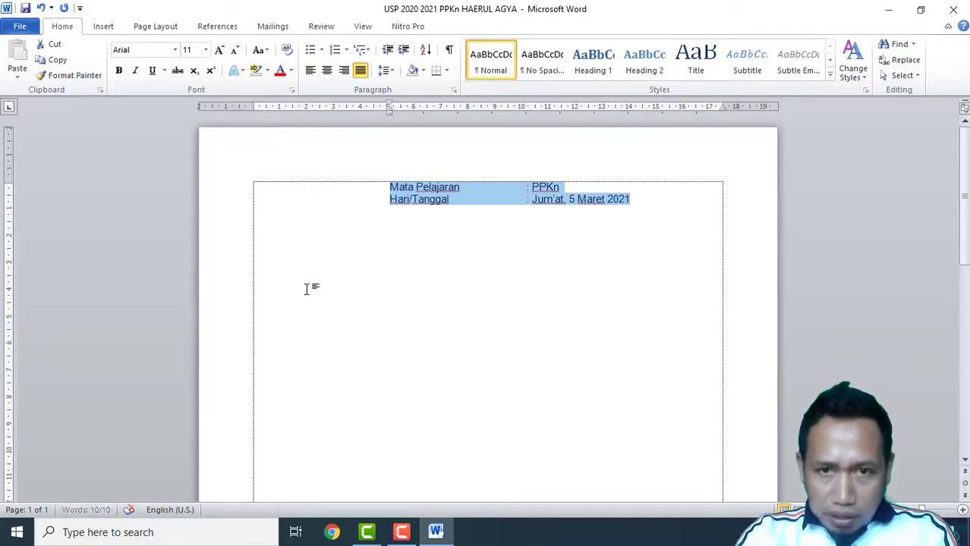
pyautogui.click(650, 198)
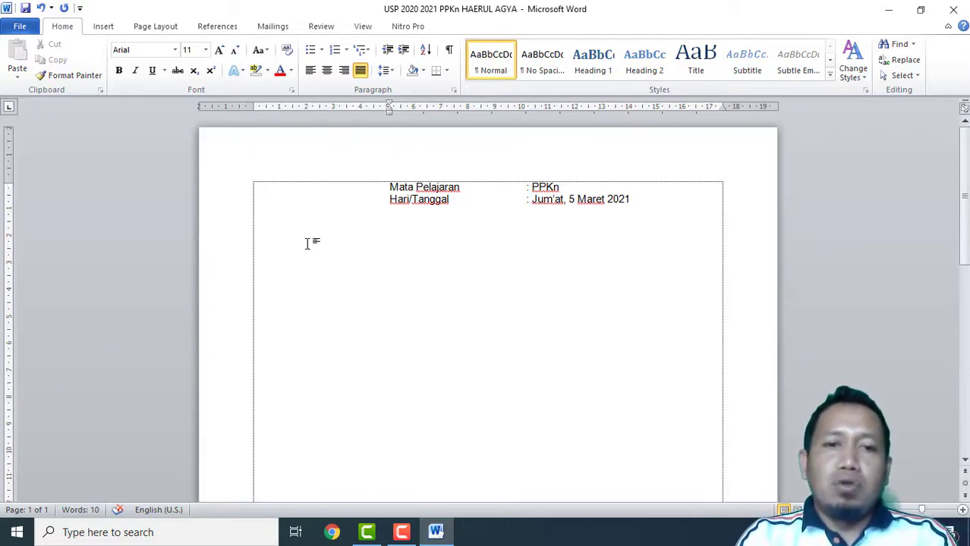
# Start a blank line after the date line and remove its indent back to the left margin
pyautogui.press('Return')
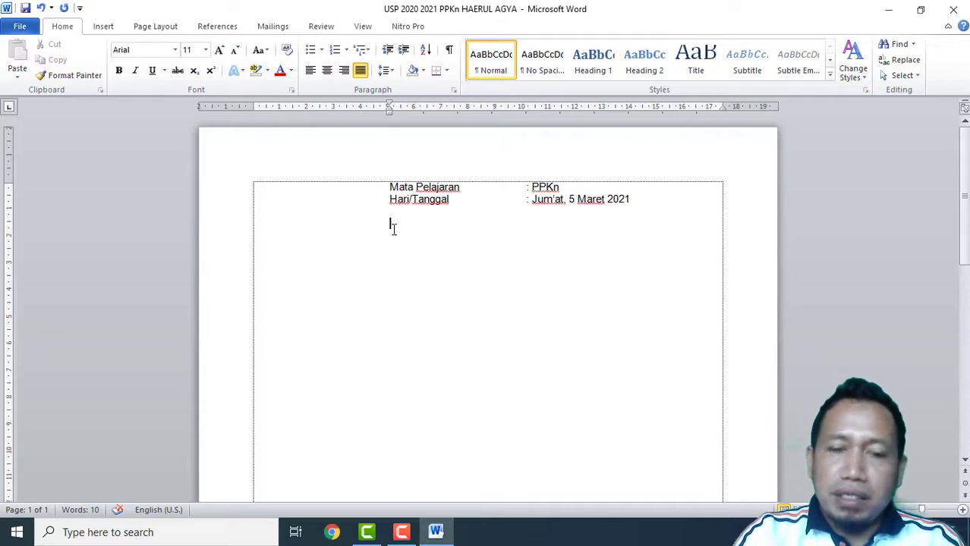
pyautogui.press('BackSpace')
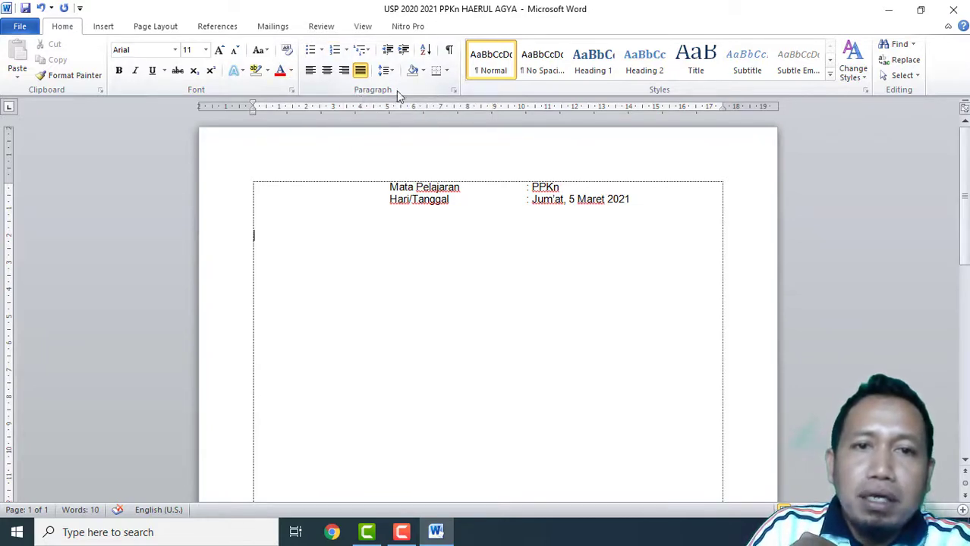
# Apply 1. 2. 3. numbering and pull item 1 to the left margin with a hanging indent
pyautogui.click(347, 52)
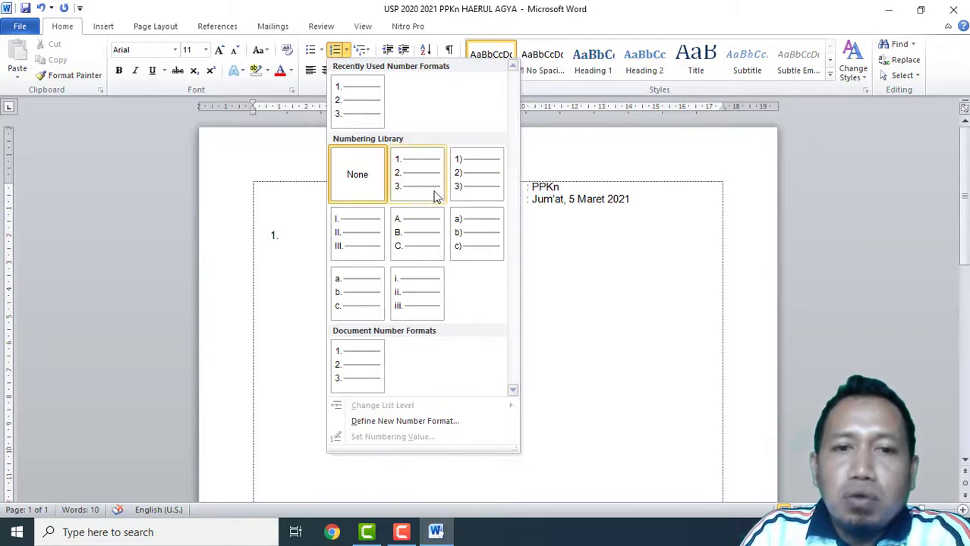
pyautogui.click(416, 176)
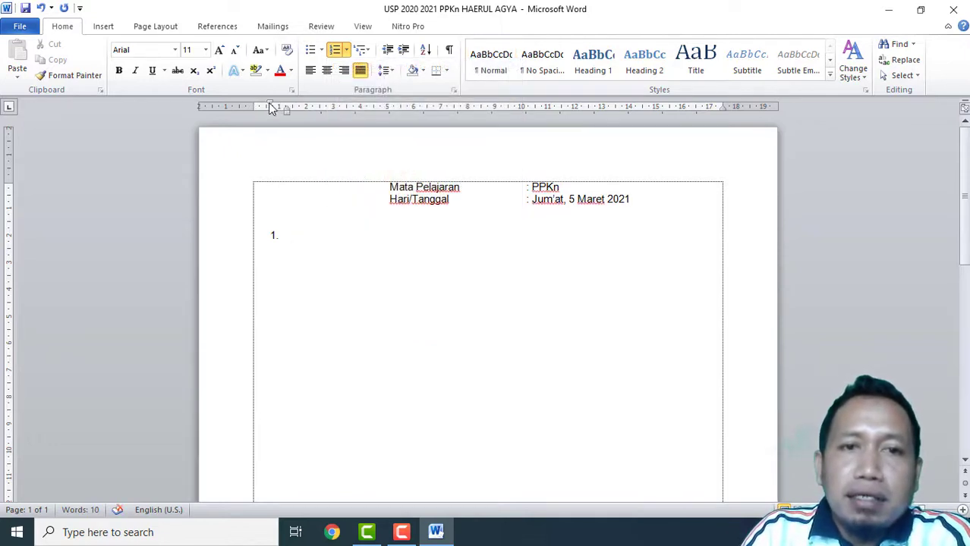
pyautogui.moveTo(272, 107); pyautogui.dragTo(254, 106)
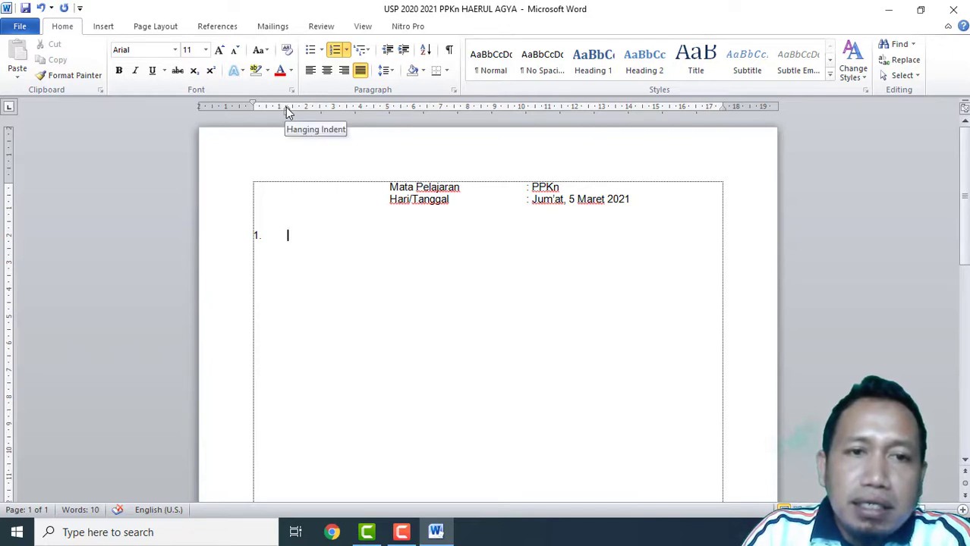
pyautogui.moveTo(285, 107); pyautogui.dragTo(271, 107)
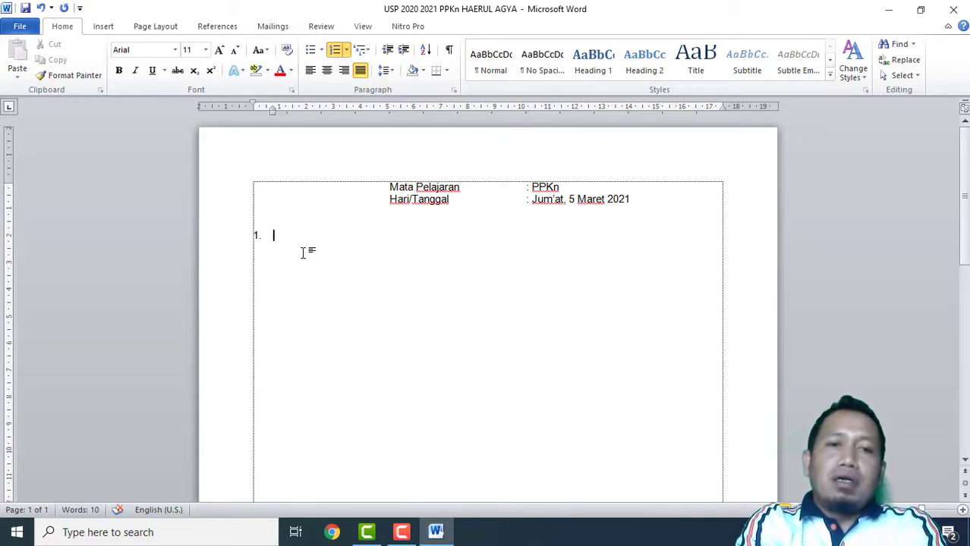
# Type question 1, 'Tujuan Negara Republik Indonesia … terdapat pada alinea ke…..', then start item 2
pyautogui.write('Tujuan')
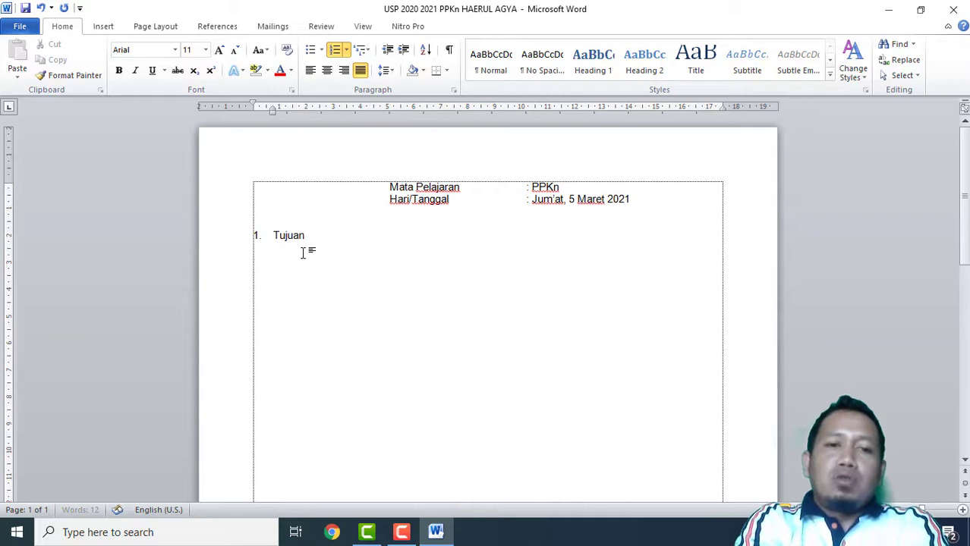
pyautogui.write(' negara')
pyautogui.hotkey('shift', 'F3')
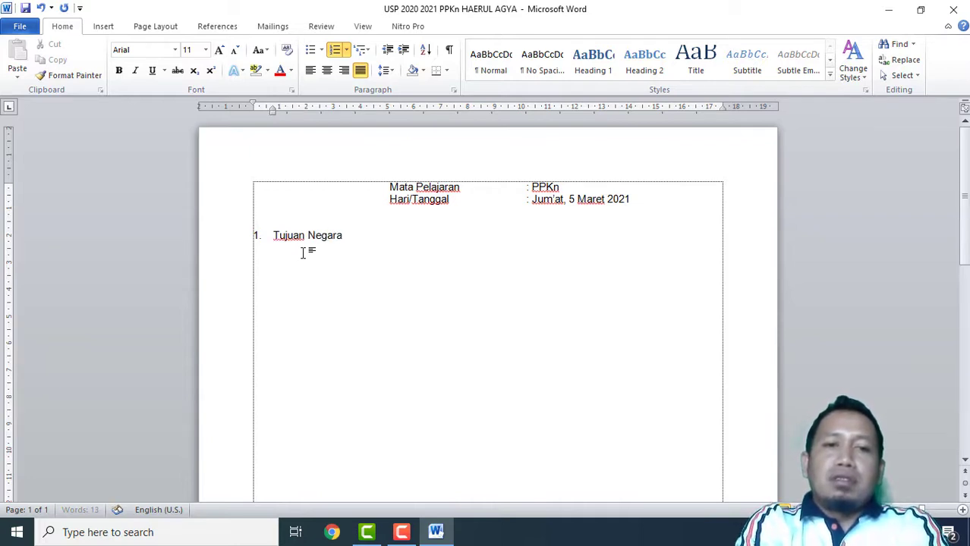
pyautogui.write('Rep')
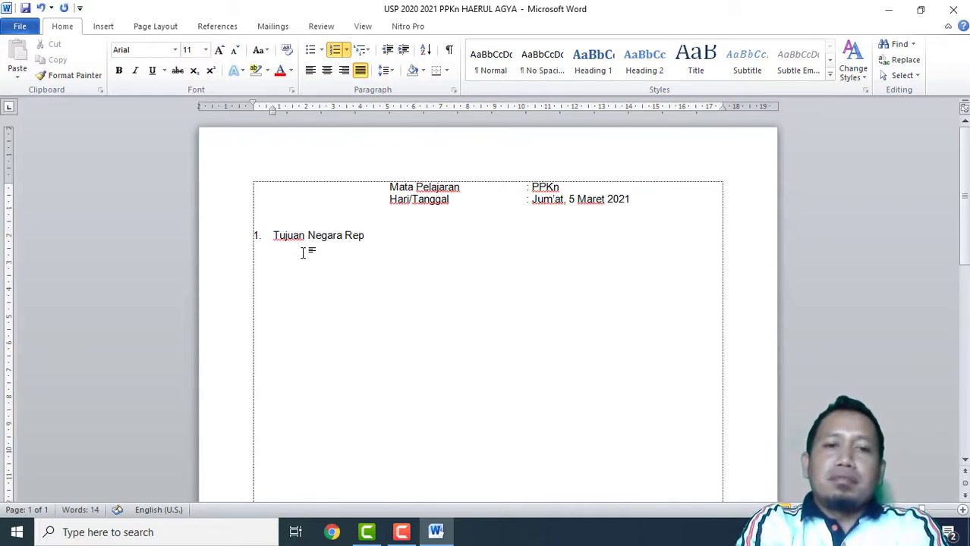
pyautogui.write('ublik Indone')
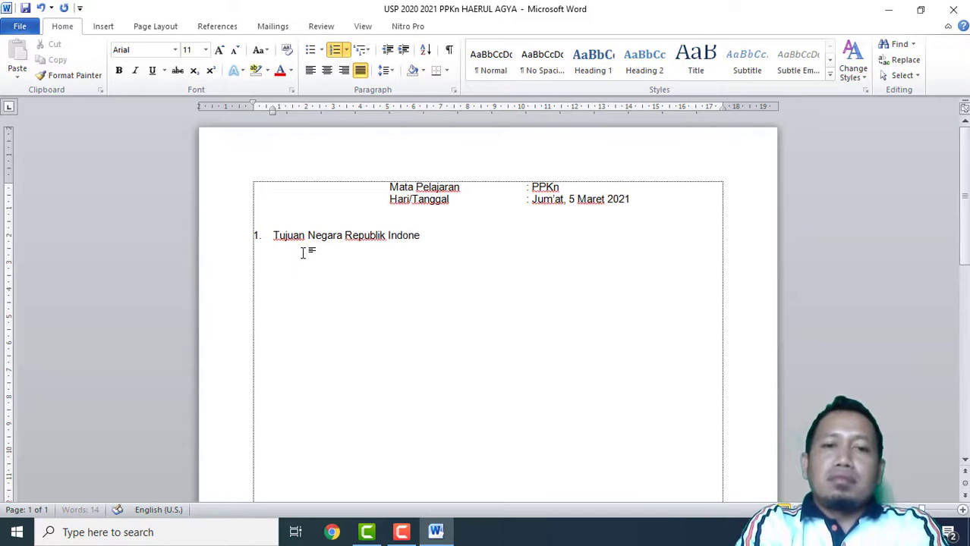
pyautogui.write('sia  yang tercant')
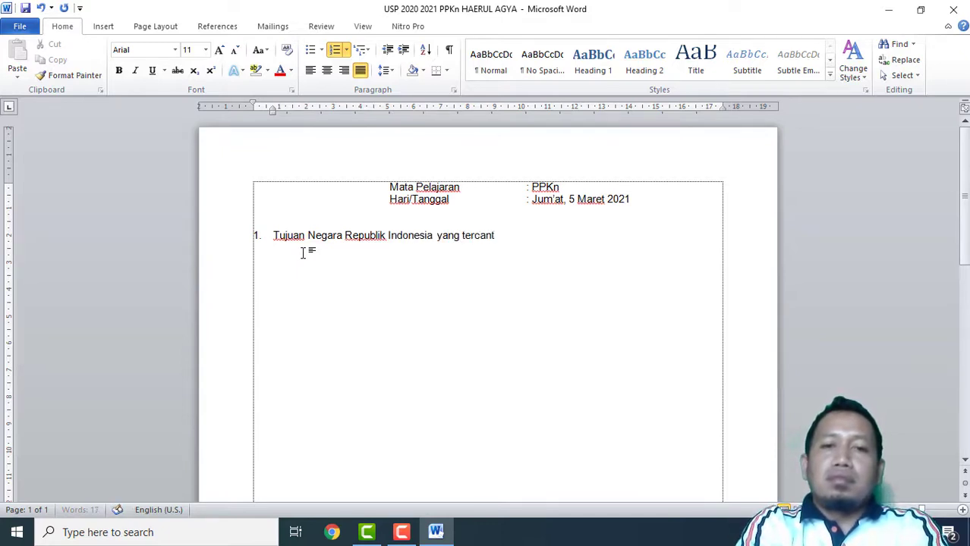
pyautogui.write('um dalam P')
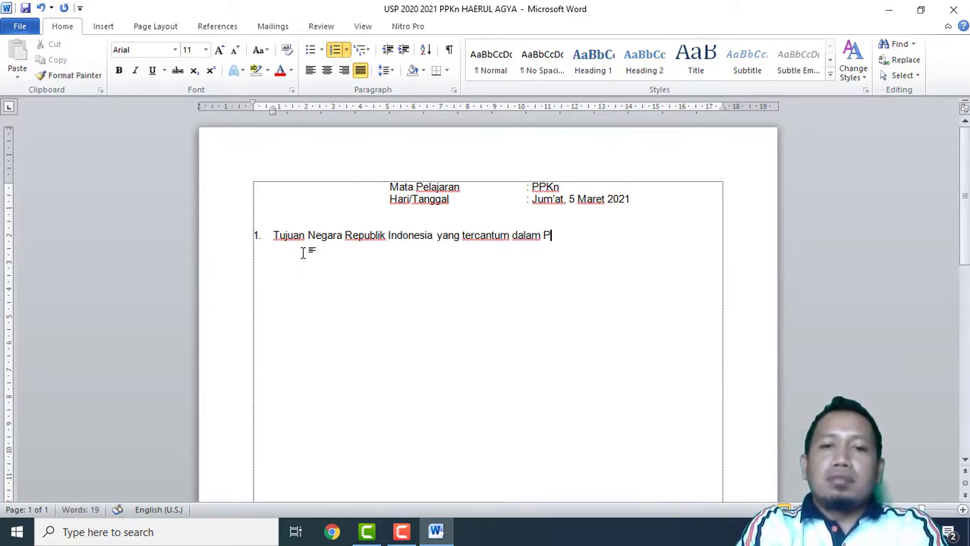
pyautogui.press('BackSpace')
pyautogui.press('BackSpace')
pyautogui.press('BackSpace')
pyautogui.press('BackSpace')
pyautogui.press('BackSpace')
pyautogui.press('BackSpace')
pyautogui.press('BackSpace')
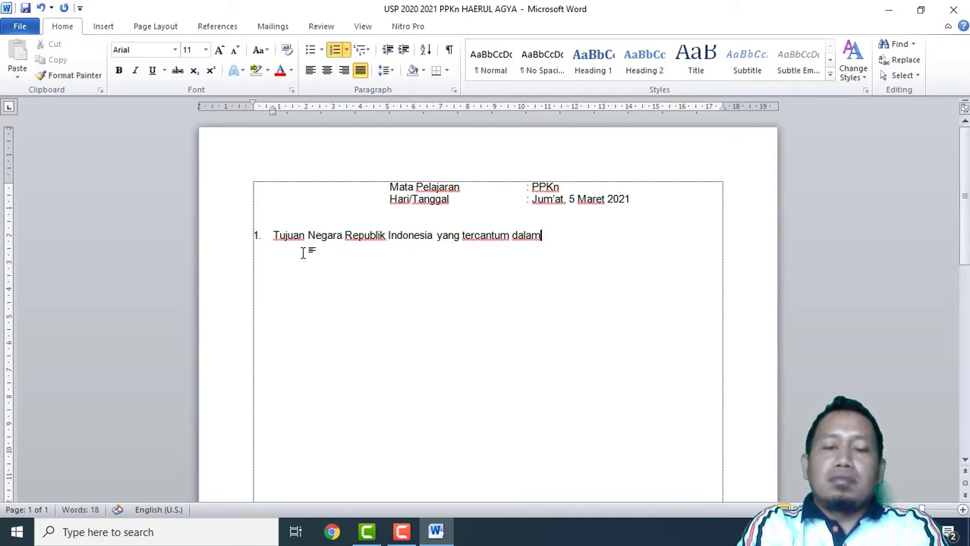
pyautogui.write('dalam P')
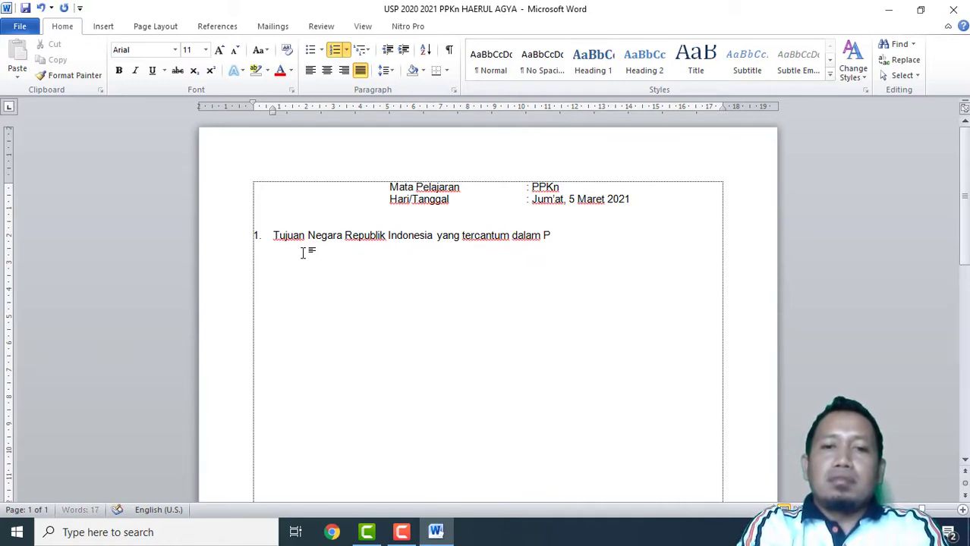
pyautogui.write('embukaan Unda')
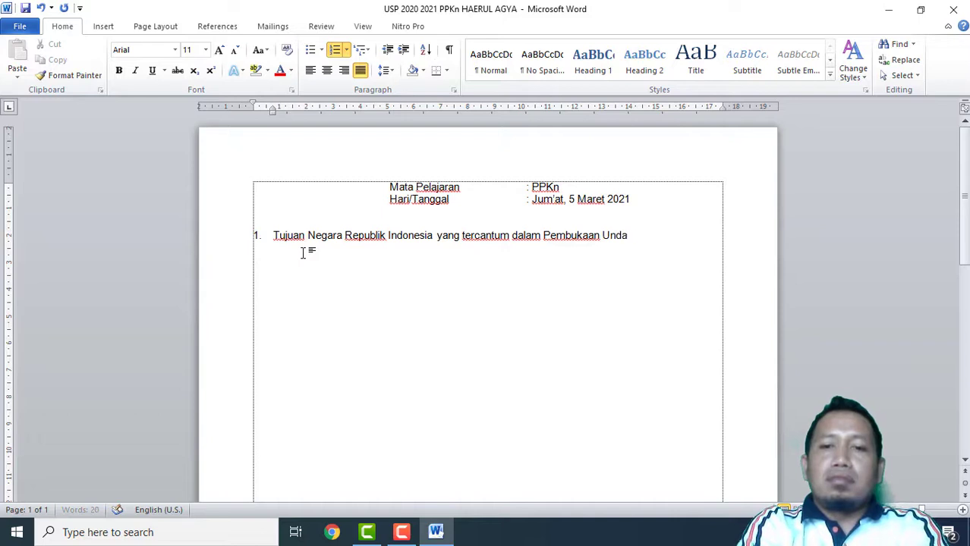
pyautogui.write('ng-Undang Dasar')
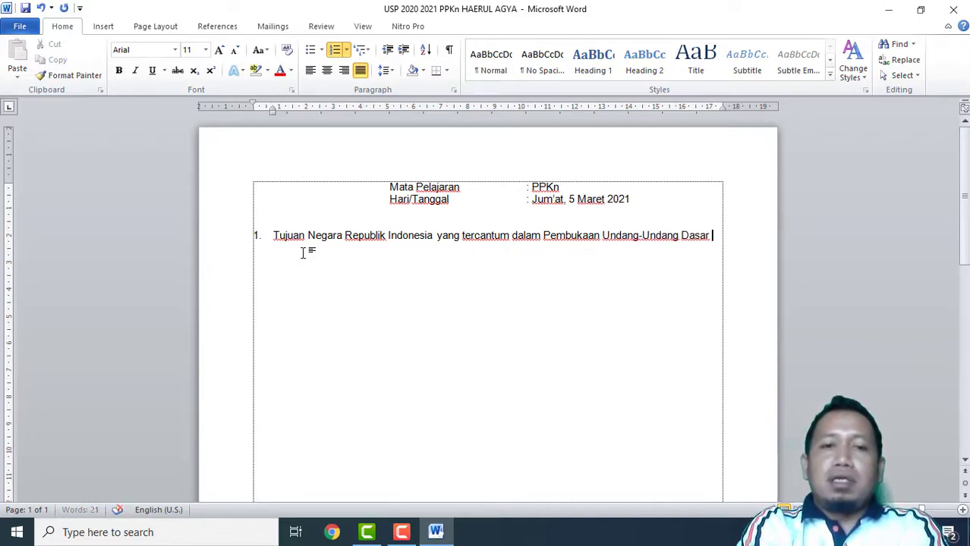
pyautogui.write(' Negara')
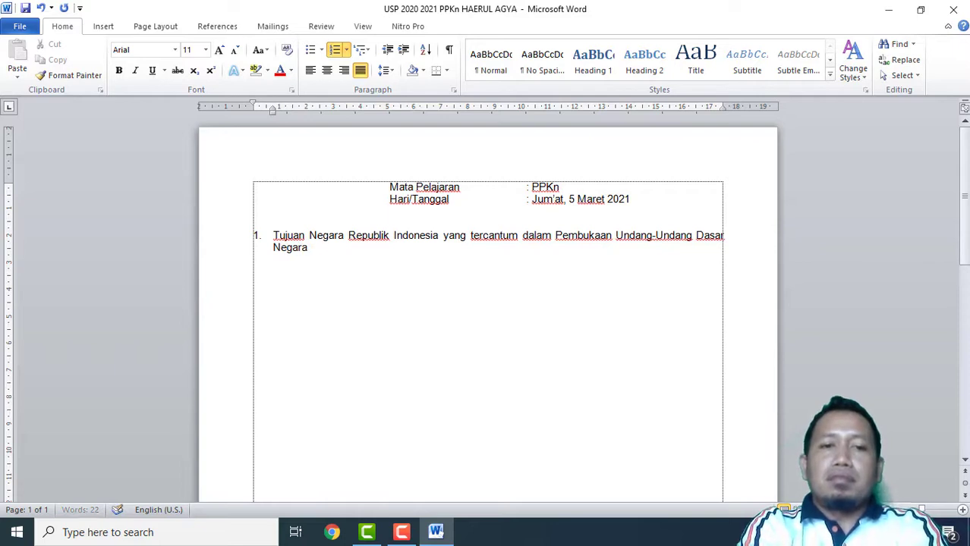
pyautogui.write(' Rebublik INdone')
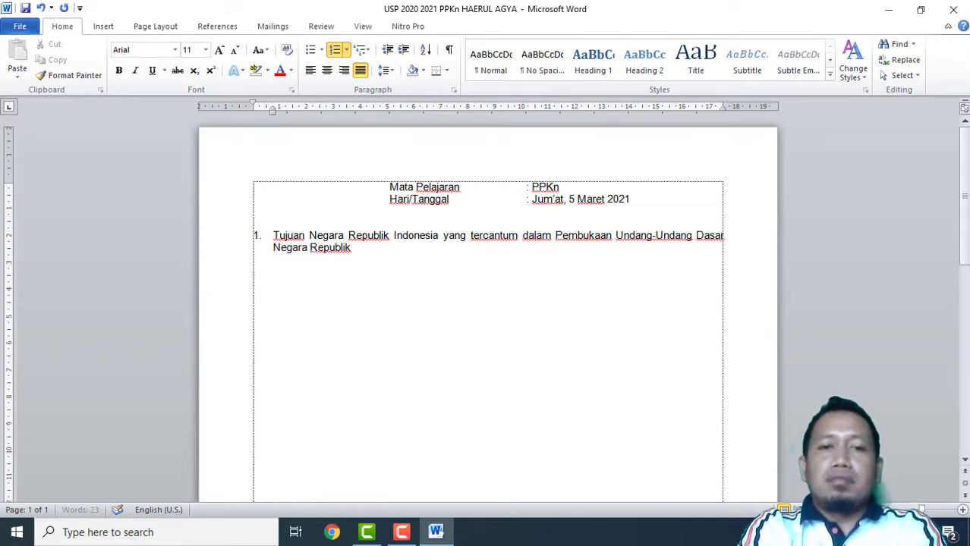
pyautogui.press('BackSpace')
pyautogui.press('BackSpace')
pyautogui.press('BackSpace')
pyautogui.press('BackSpace')
pyautogui.press('BackSpace')
pyautogui.write('n')
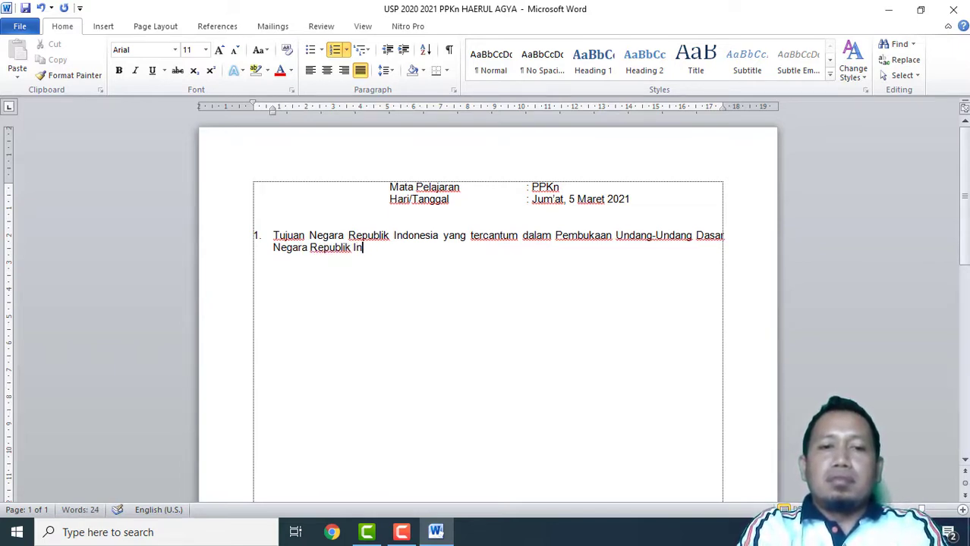
pyautogui.write('donesia')
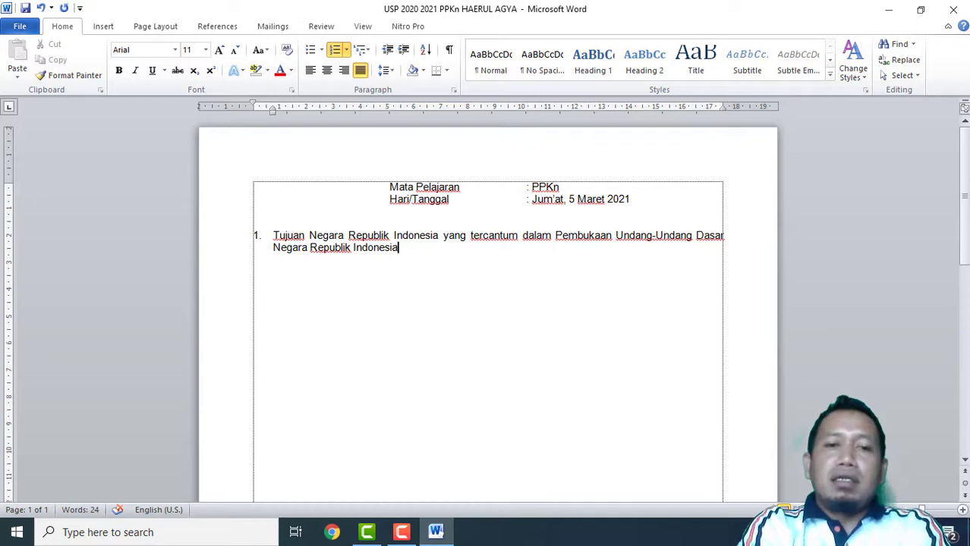
pyautogui.write(',')
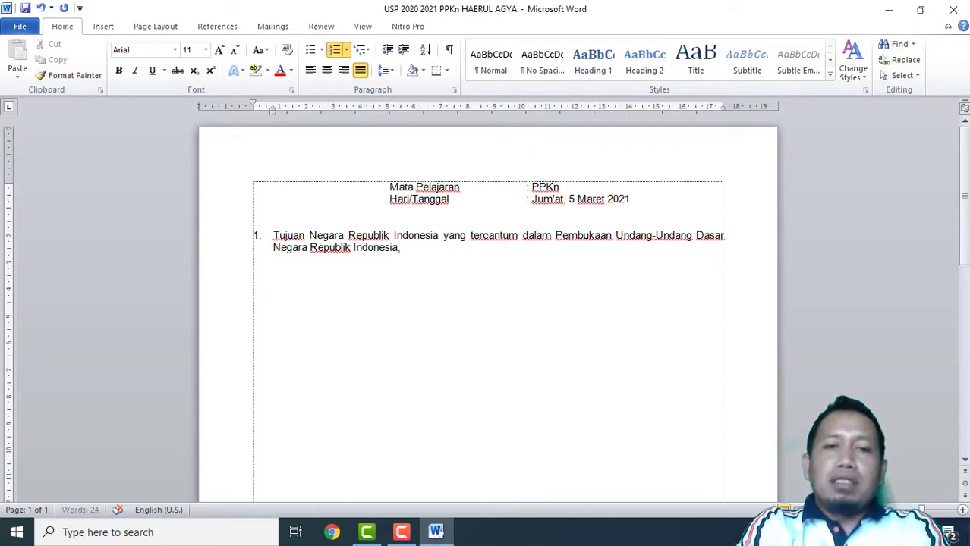
pyautogui.write(' terdapat pada aline')
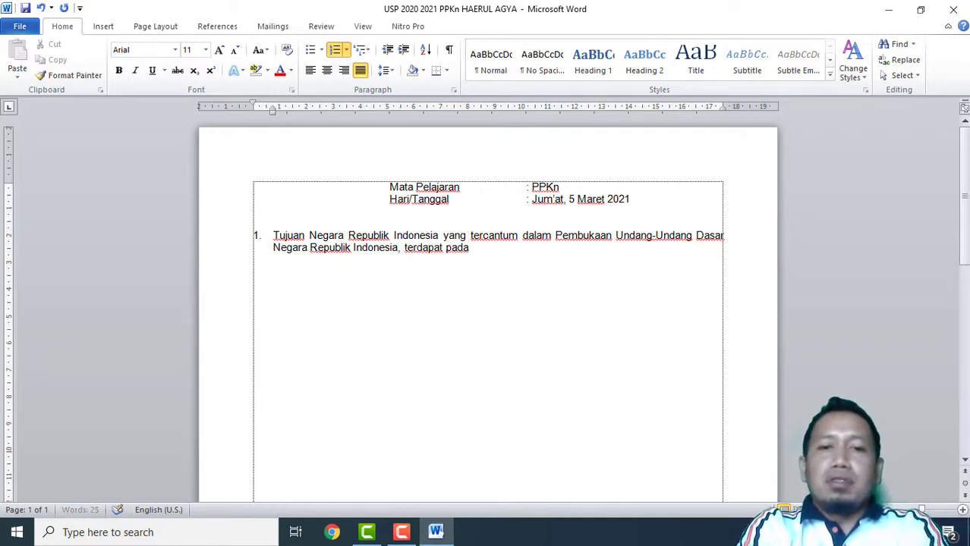
pyautogui.press('BackSpace')
pyautogui.write('nea ke.....')
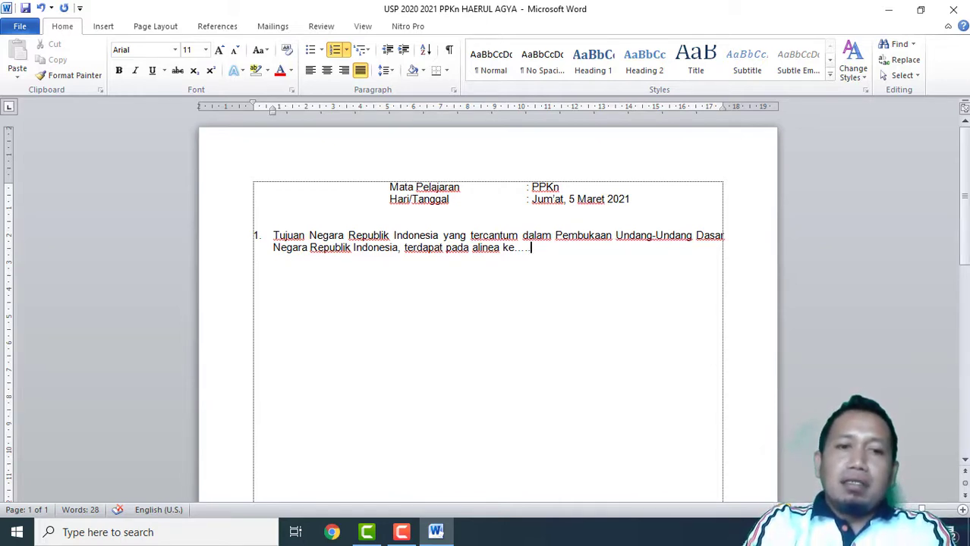
pyautogui.press('Return')
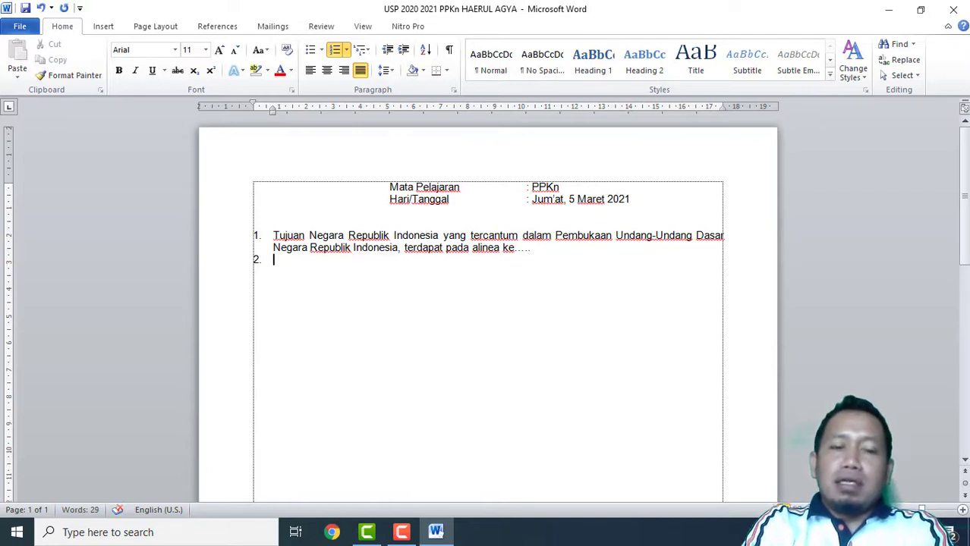
# Fill items with placeholder text (dfadas, dfasda, dafad, a a a…, a) up to item 20
pyautogui.write('dfadas')
pyautogui.press('Return')
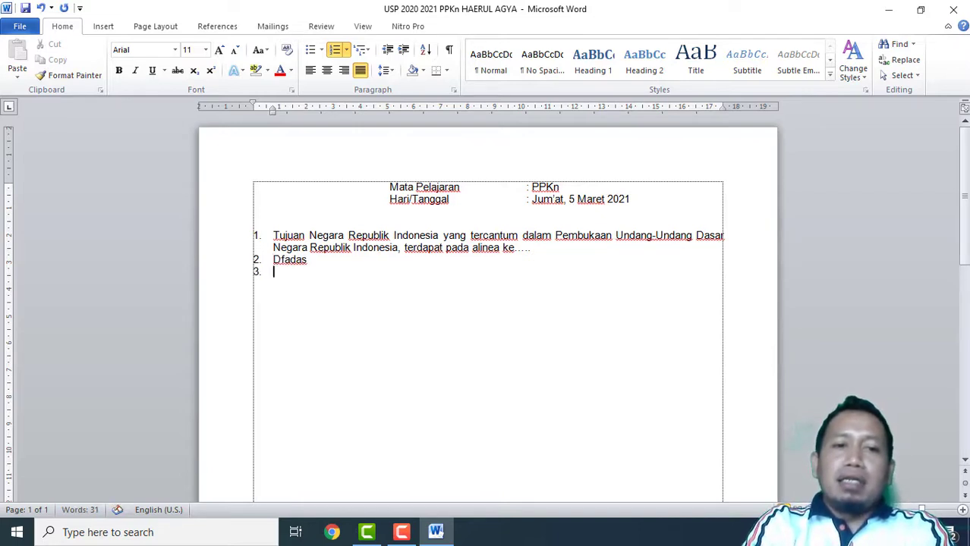
pyautogui.write('dfasda')
pyautogui.press('Return')
pyautogui.write('dafad')
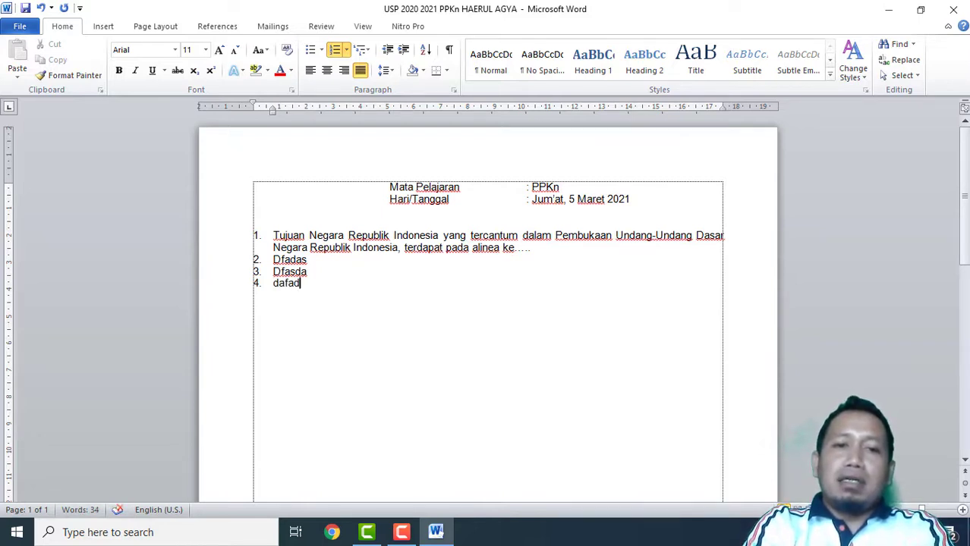
pyautogui.press('Return')
pyautogui.write('a')
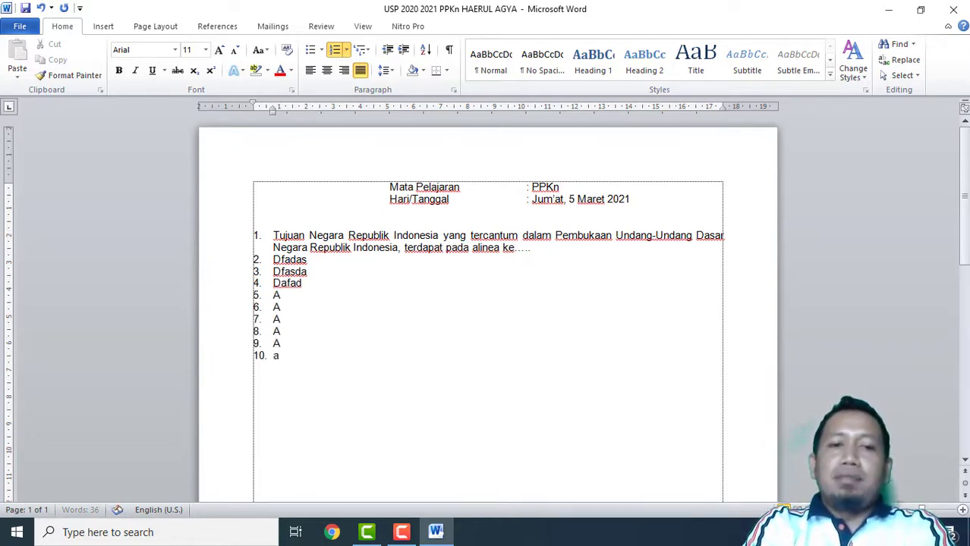
pyautogui.write(' a a a a a a a a a a a a a a')
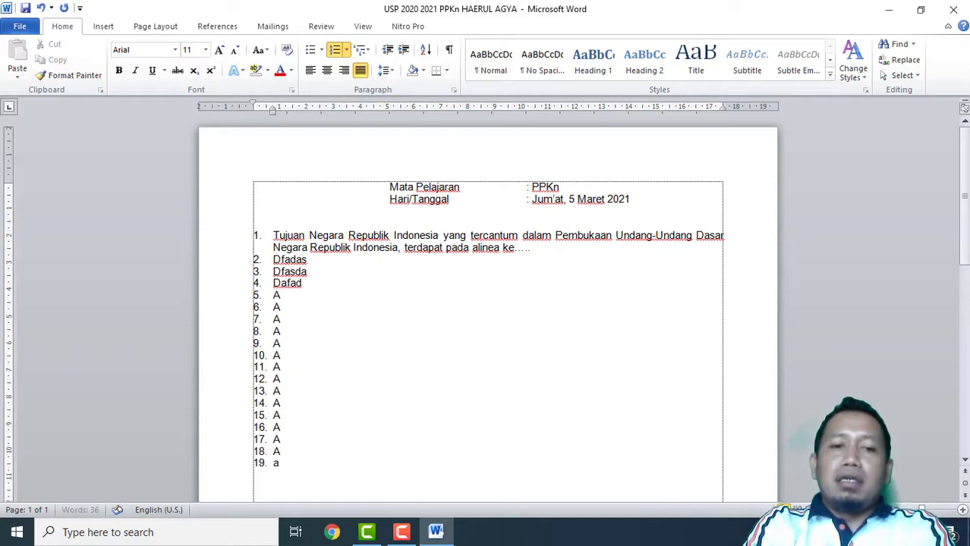
pyautogui.press('Return')
pyautogui.write('a')
# Move back up the list and place the cursor after question 1's text
pyautogui.press('Up')
pyautogui.press('Up')
pyautogui.press('Up')
pyautogui.press('Up')
pyautogui.press('Up')
pyautogui.press('Up')
pyautogui.press('Up')
pyautogui.press('Up')
pyautogui.press('Up')
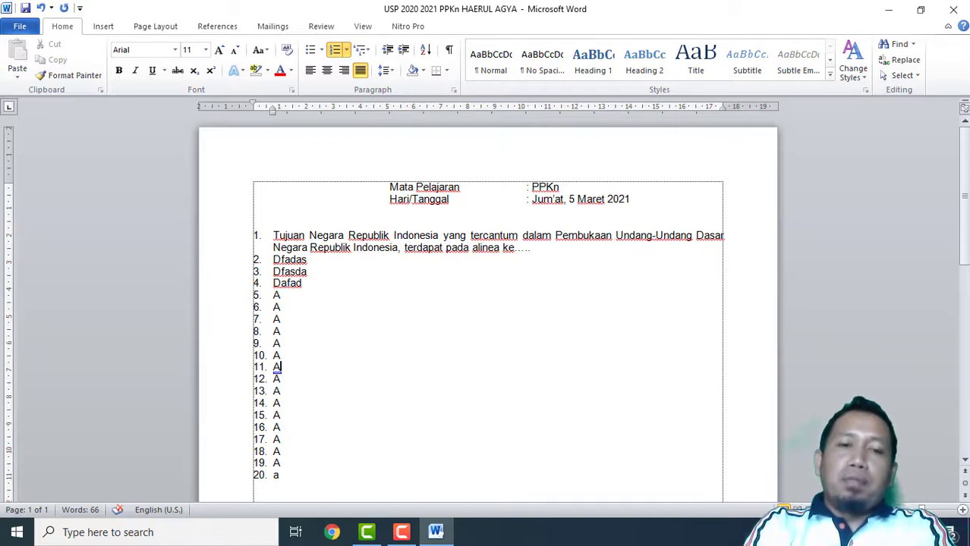
pyautogui.press('Down')
pyautogui.press('Down')
pyautogui.press('Down')
pyautogui.press('Down')
pyautogui.press('Down')
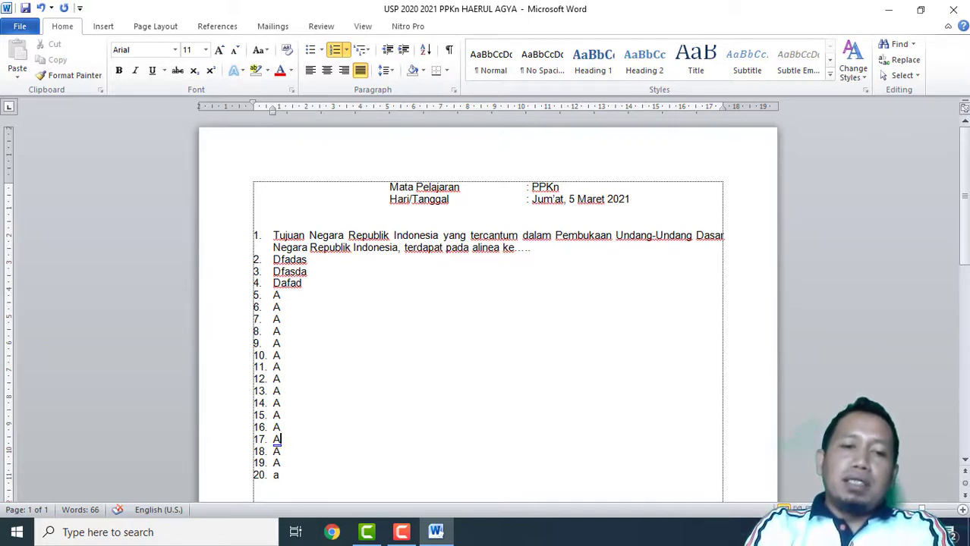
pyautogui.press('Up')
pyautogui.press('Up')
pyautogui.press('Up')
pyautogui.press('Up')
pyautogui.press('Up')
pyautogui.press('Up')
pyautogui.press('Up')
pyautogui.press('Up')
pyautogui.press('Up')
pyautogui.press('Up')
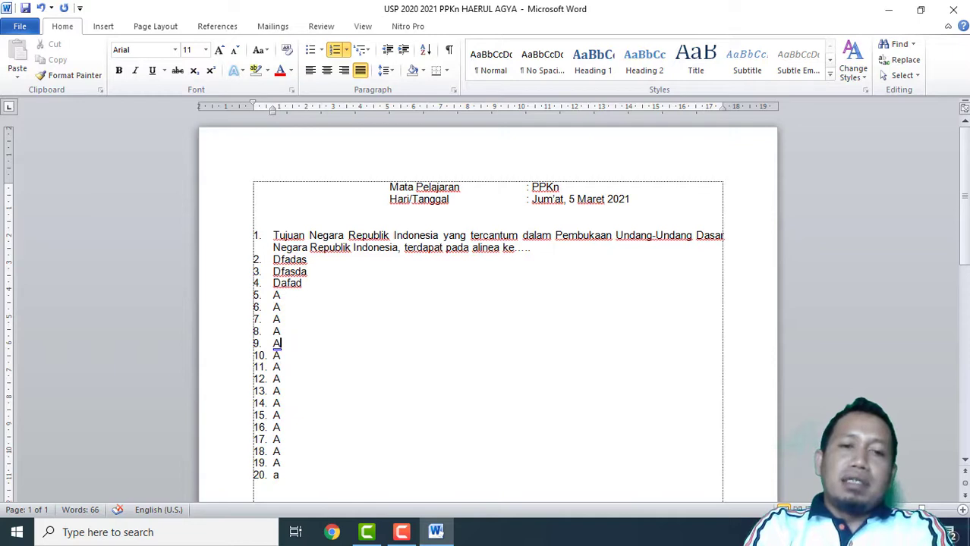
pyautogui.press('Up')
pyautogui.press('Up')
pyautogui.press('Up')
pyautogui.press('Up')
pyautogui.press('Up')
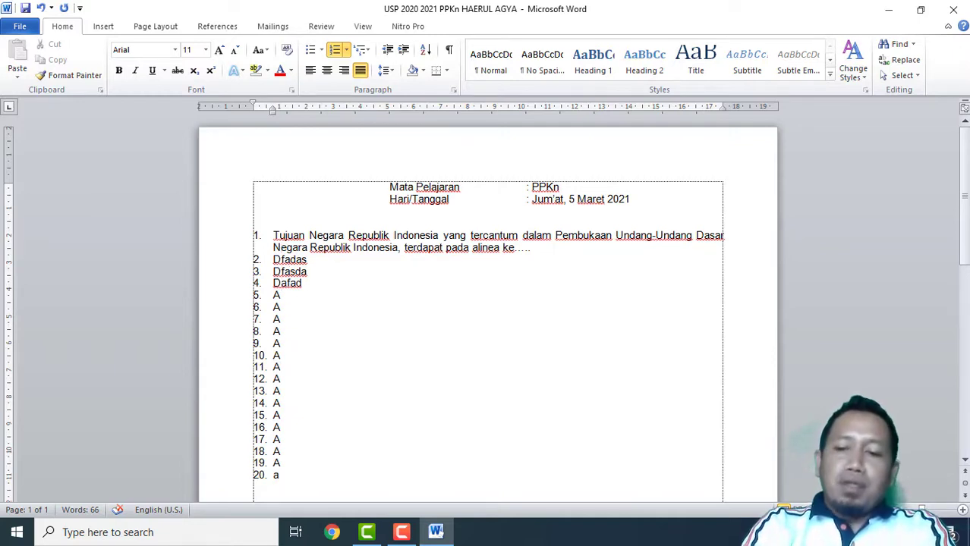
pyautogui.click(544, 252)
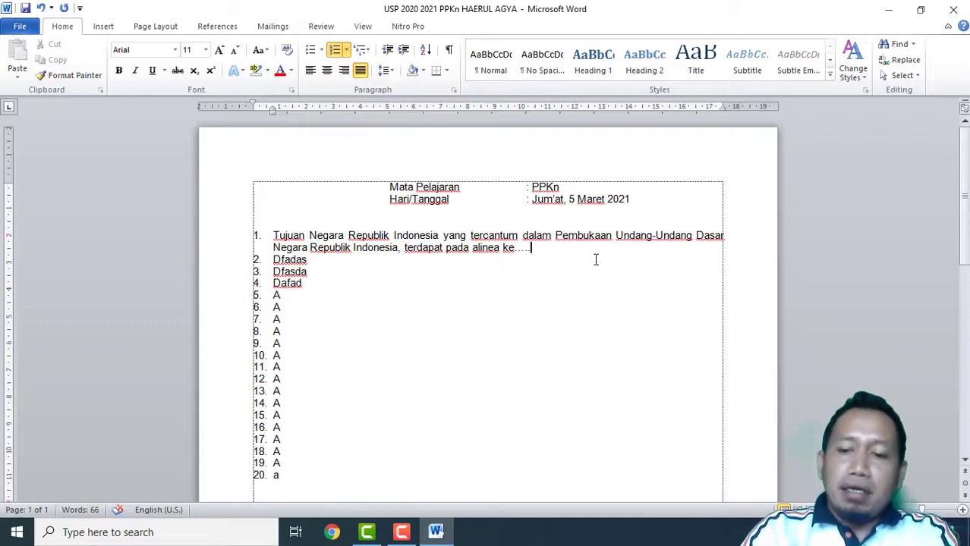
# Insert a new line after question 1 and remove its numbering
pyautogui.press('Return')
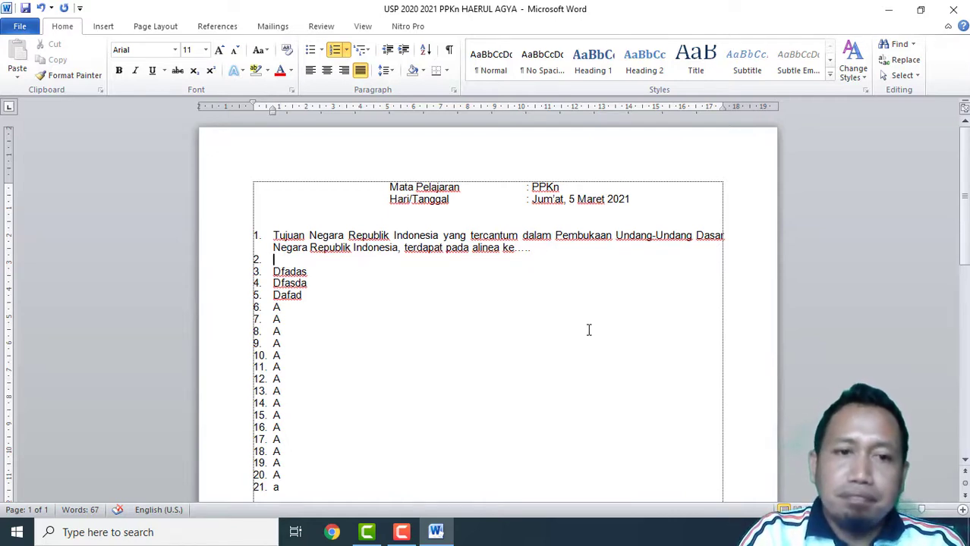
pyautogui.press('BackSpace')
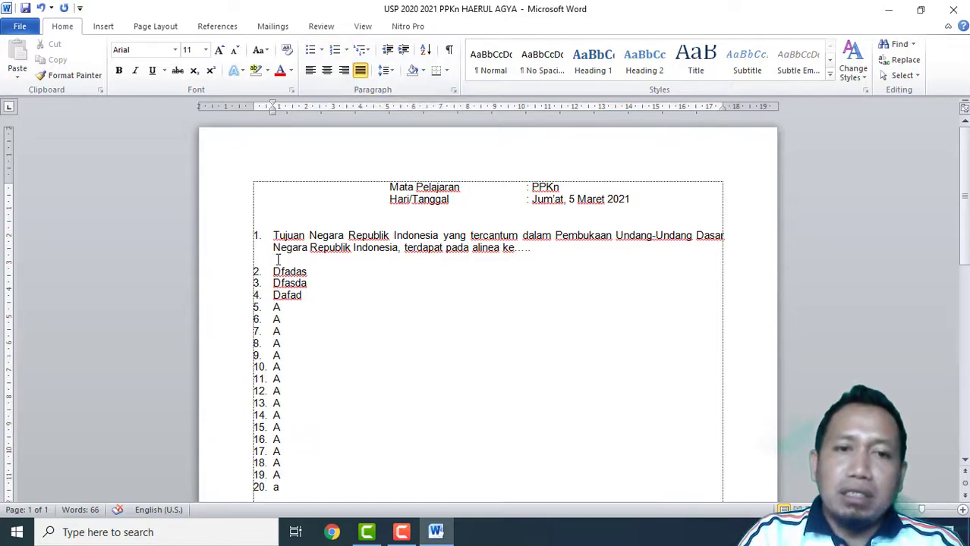
# Apply the A. B. C. numbering format to the blank line under question 1
pyautogui.click(346, 49)
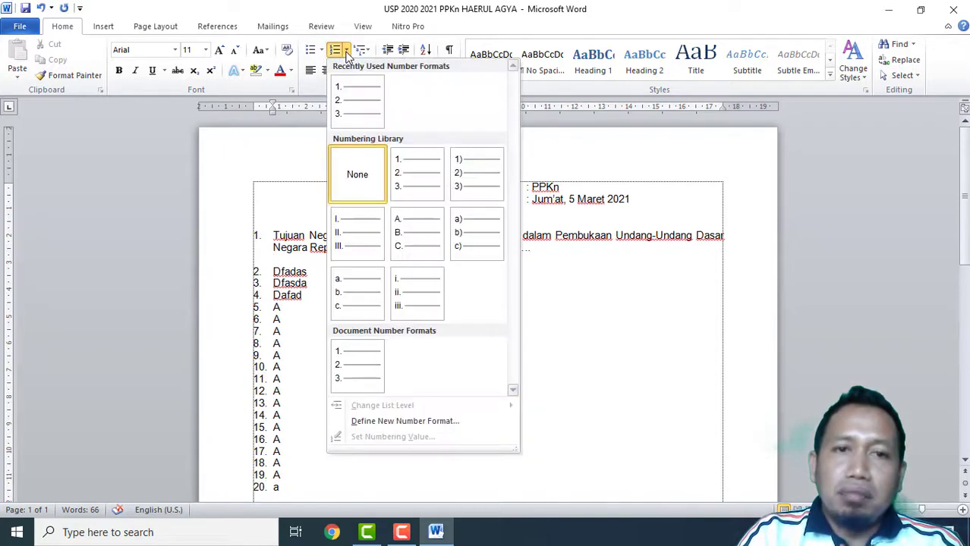
pyautogui.click(414, 222)
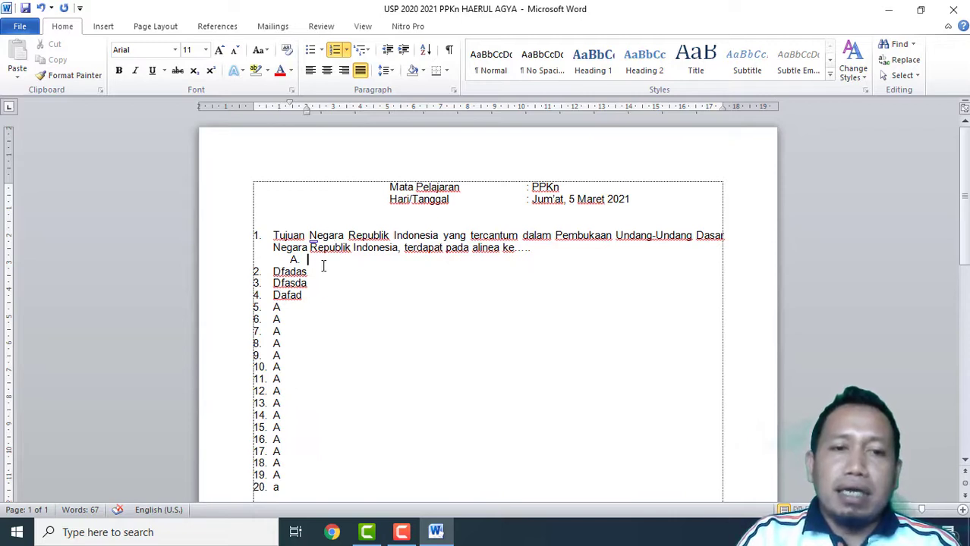
# Drag the ruler's indent marker so the A. line aligns with question 1's text
pyautogui.scroll(-1, 323, 265)
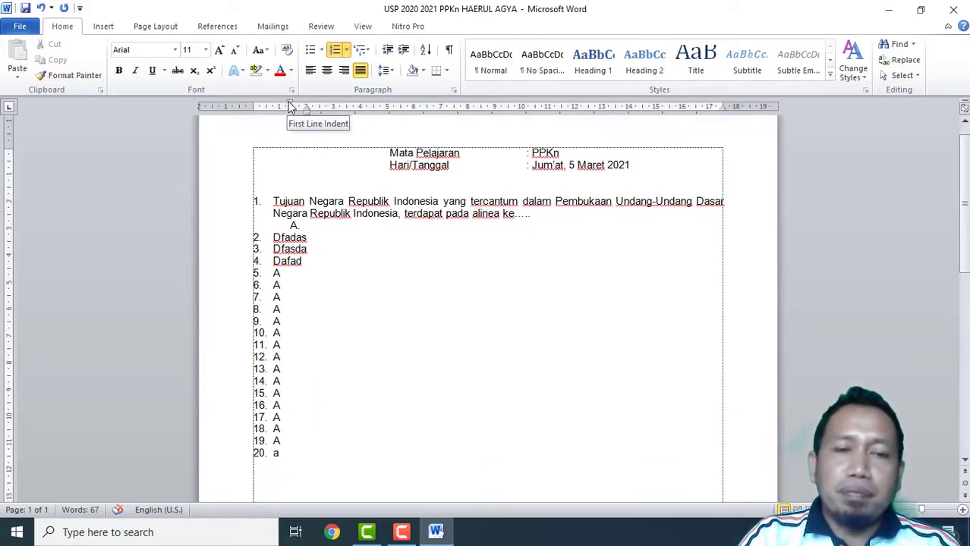
pyautogui.moveTo(291, 107)
pyautogui.mouseDown()
pyautogui.moveTo(275, 105)
pyautogui.moveTo(310, 113)
pyautogui.moveTo(282, 118)
pyautogui.mouseUp()
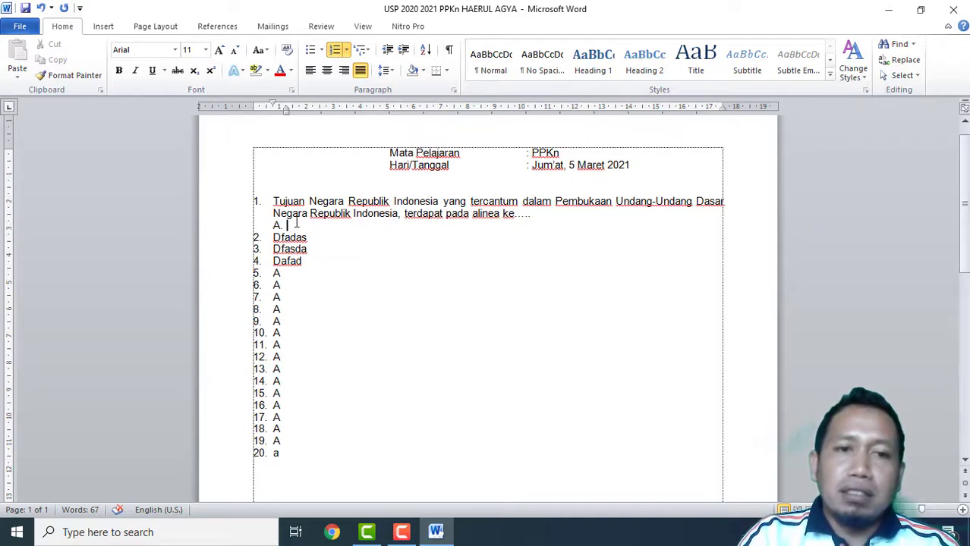
pyautogui.scroll(-1, 296, 222)
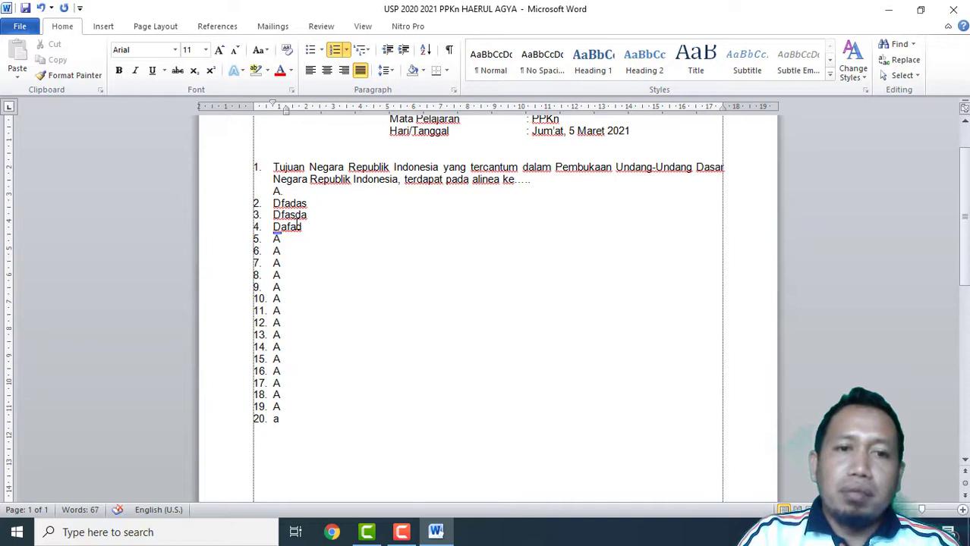
pyautogui.scroll(1, 297, 226)
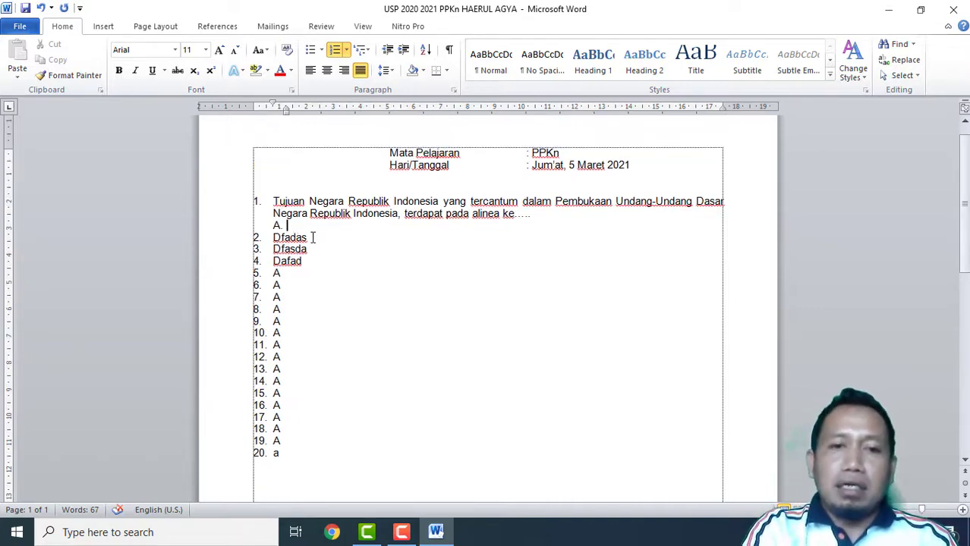
# Enter answer options A. Satu, B. Dua and C. Tiga
pyautogui.write('saturday')
pyautogui.press('Return')
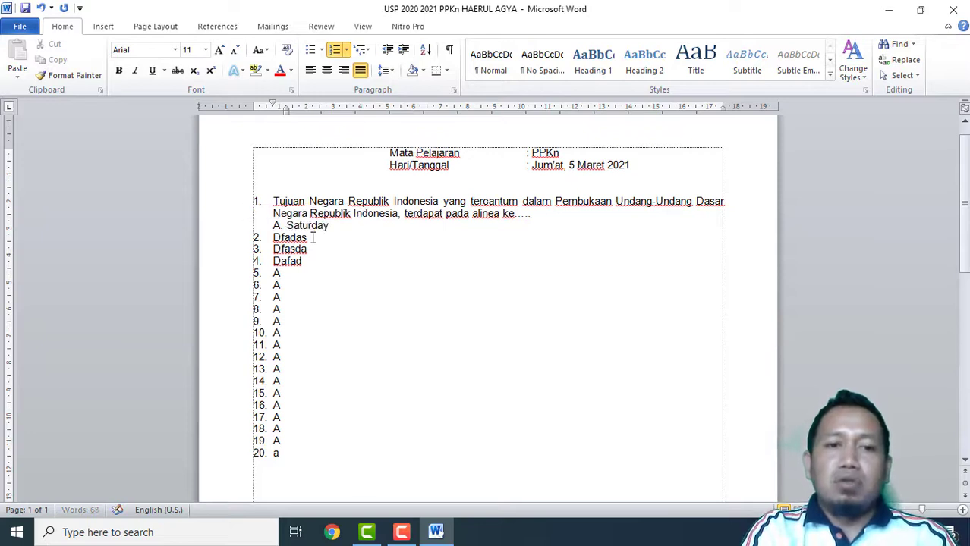
pyautogui.press('BackSpace')
pyautogui.press('BackSpace')
pyautogui.press('BackSpace')
pyautogui.press('BackSpace')
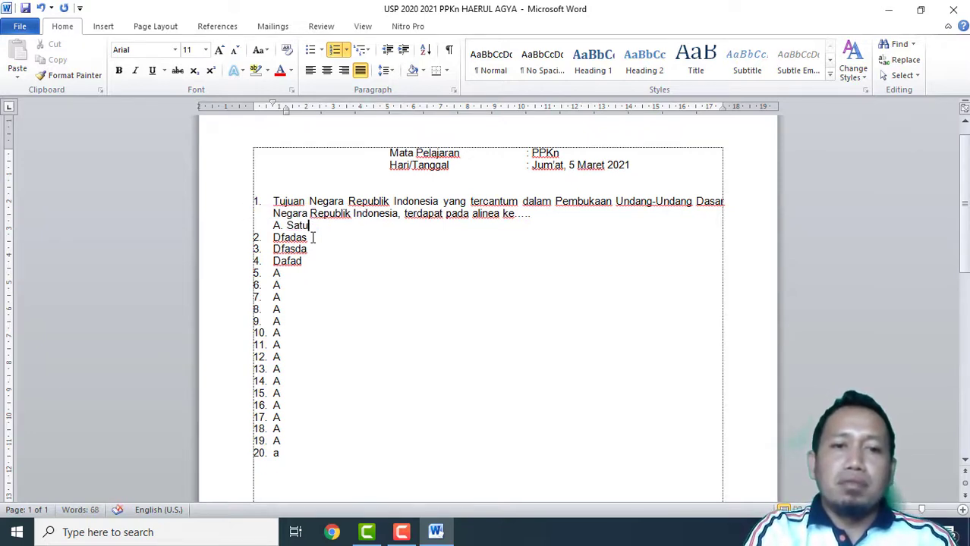
pyautogui.press('Return')
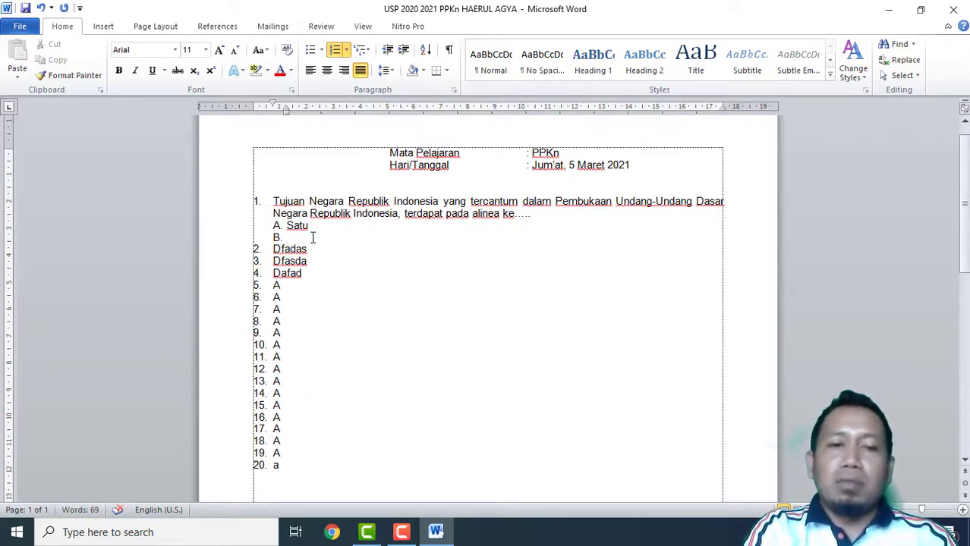
pyautogui.write('dua')
pyautogui.press('Return')
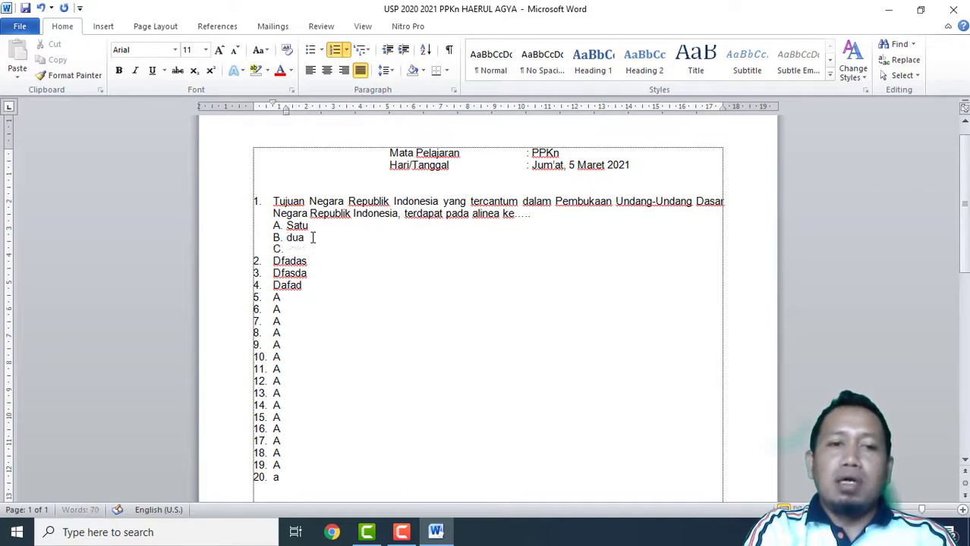
pyautogui.write('tiga')
# Add D. Empat and E. Tiga dan Empat, then an unlettered blank line
pyautogui.press('Return')
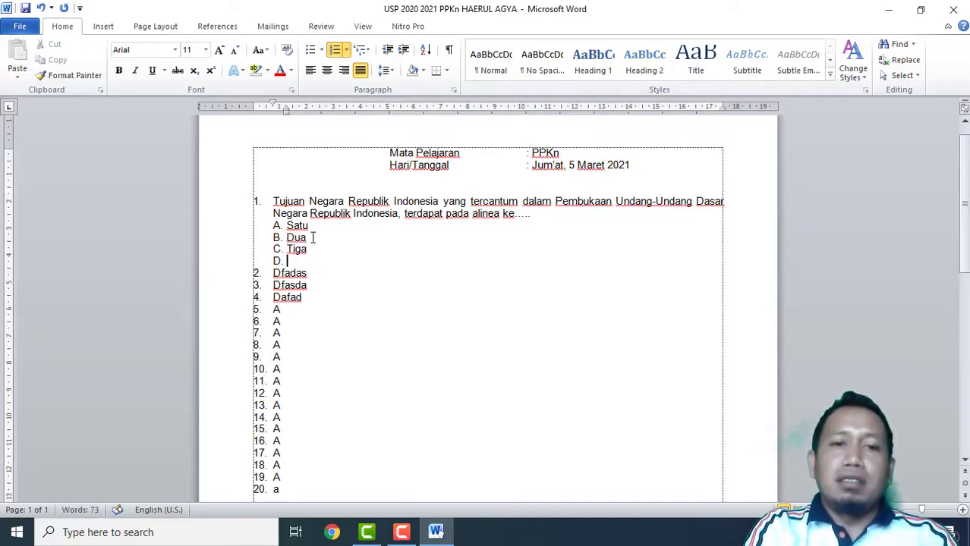
pyautogui.write('emp')
pyautogui.write('t')
pyautogui.press('Return')
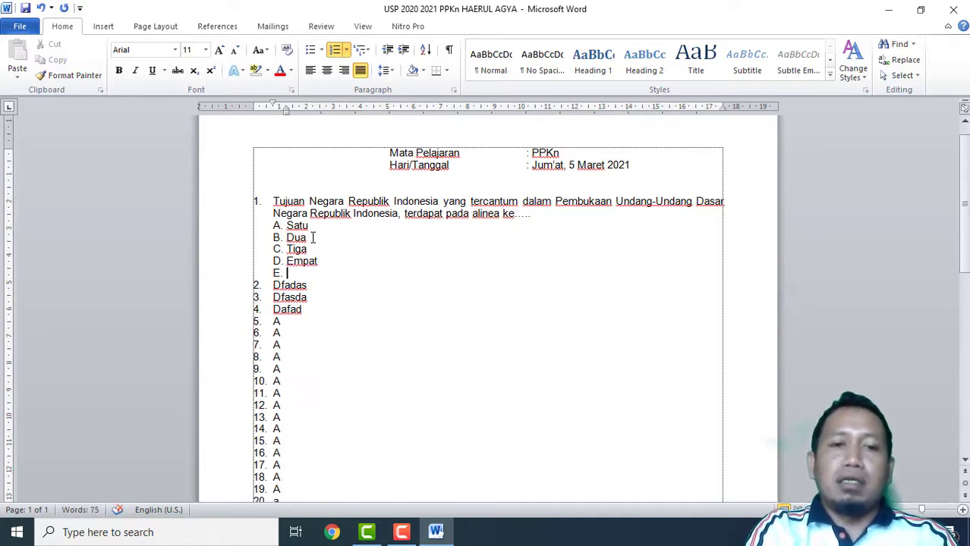
pyautogui.write('tiga')
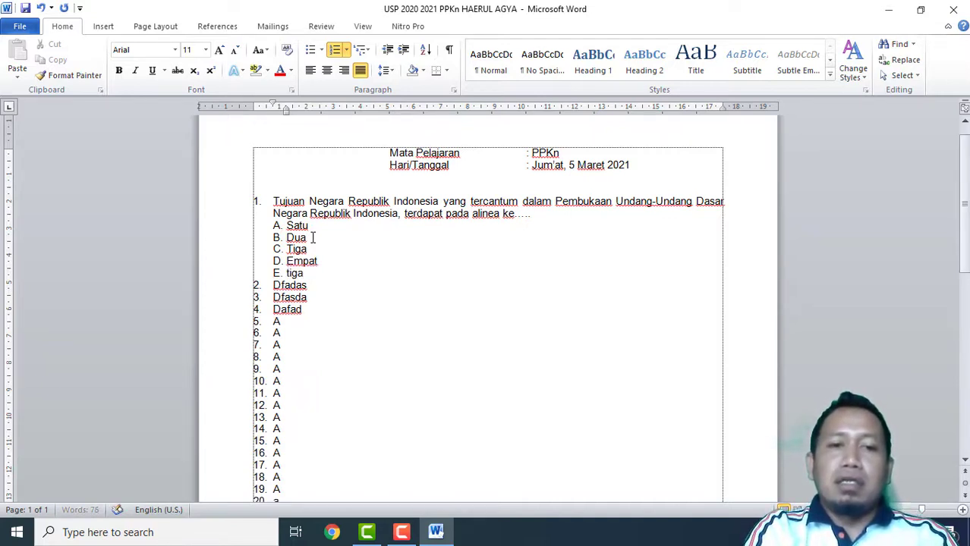
pyautogui.write(' dan Empat')
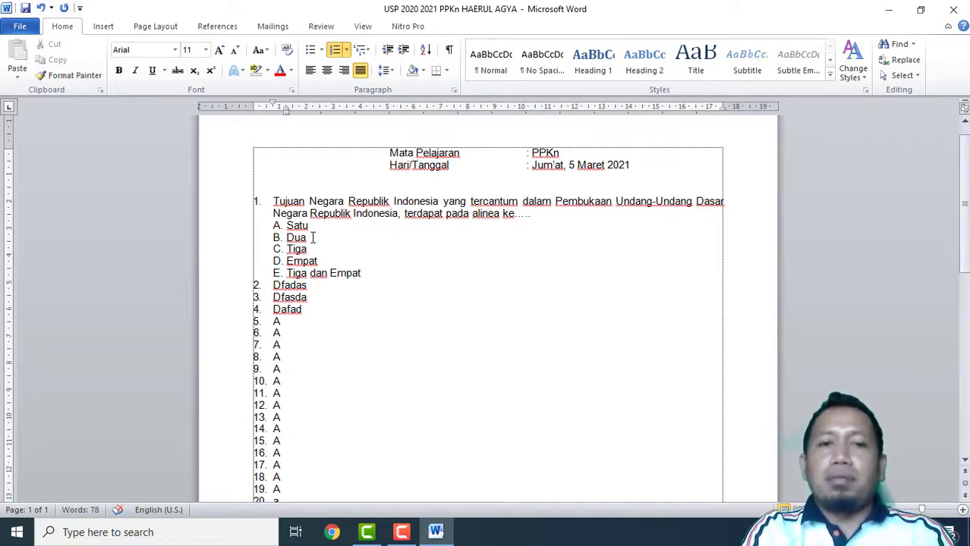
pyautogui.press('Return')
pyautogui.press('BackSpace')
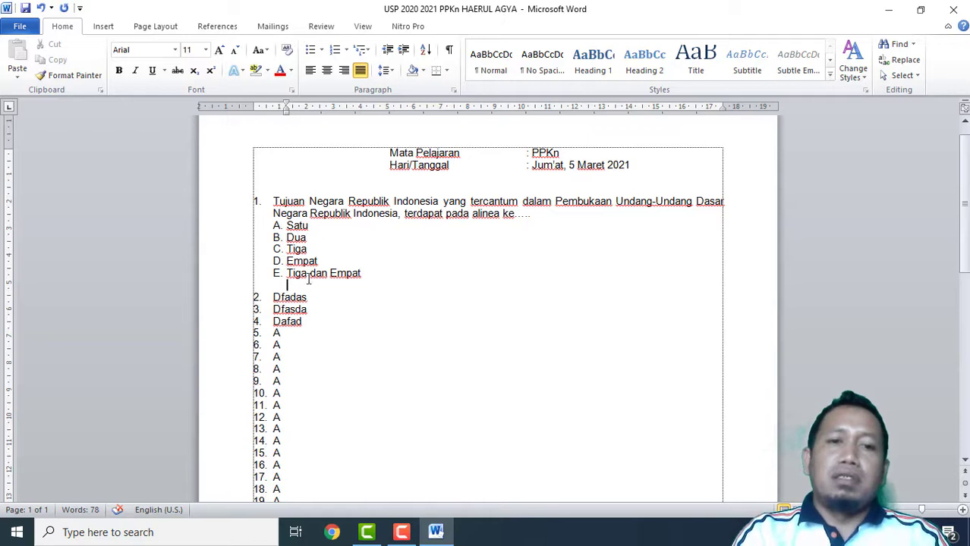
# Keep one unlettered blank line after option E and move to the end of Dfasda
pyautogui.click(331, 298)
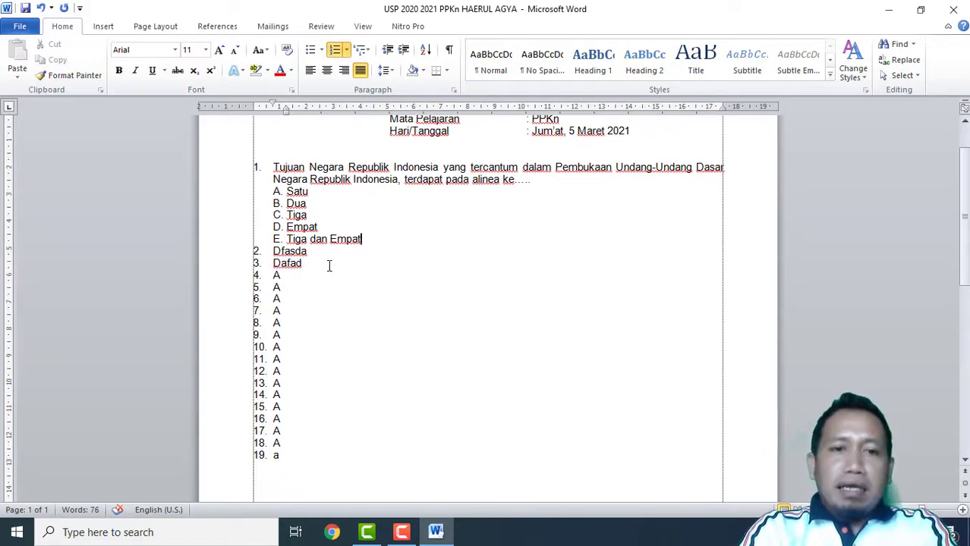
pyautogui.press('Return')
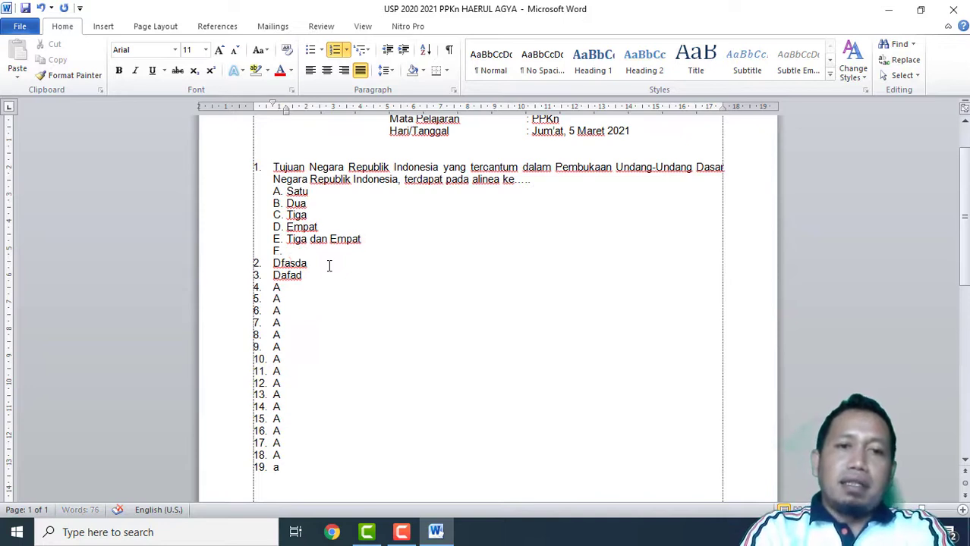
pyautogui.write('F.')
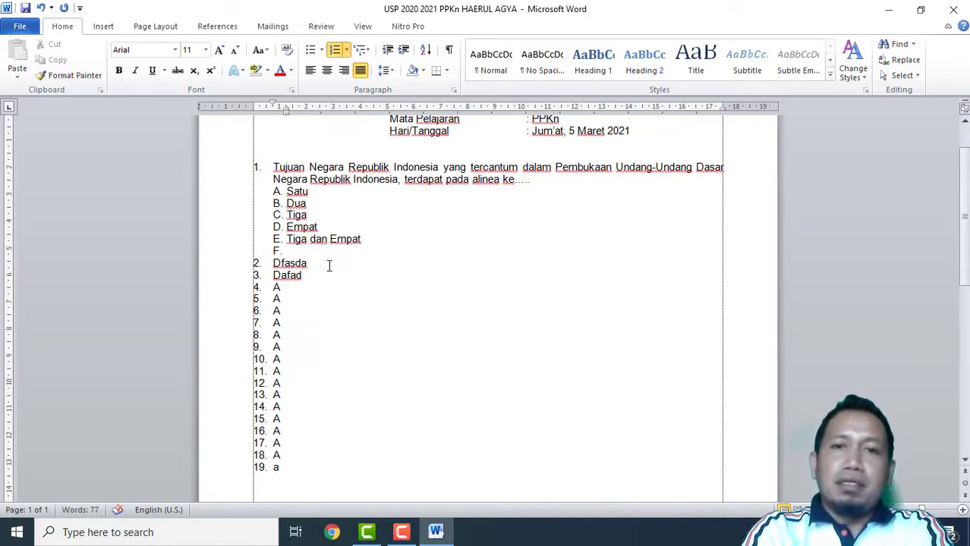
pyautogui.press('BackSpace')
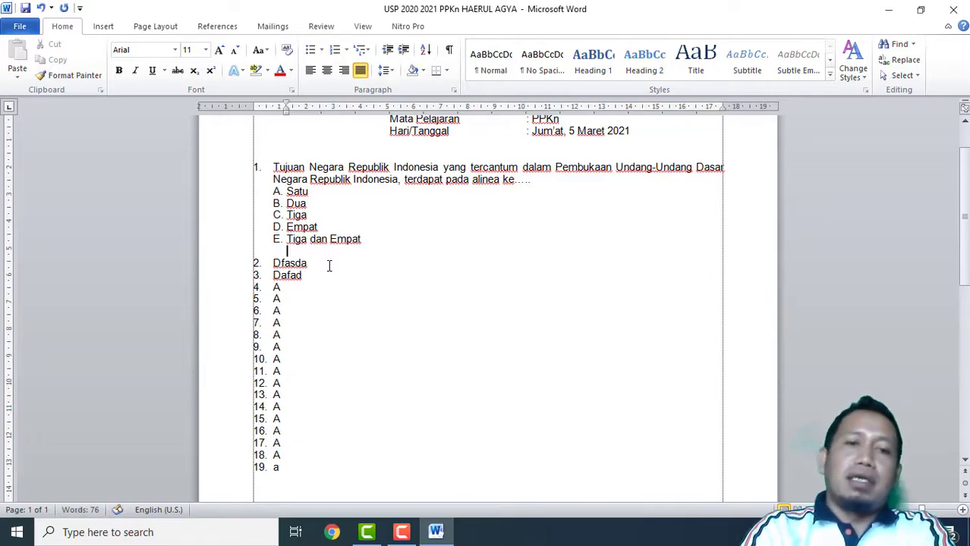
pyautogui.press('Down')
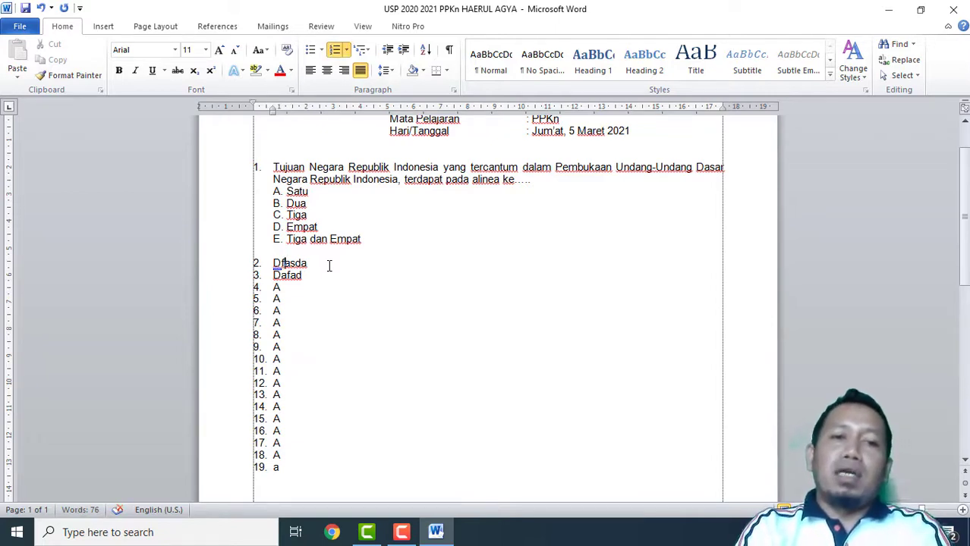
pyautogui.press('Up')
pyautogui.press('Down')
pyautogui.press('Right')
pyautogui.press('Right')
pyautogui.press('Right')
pyautogui.press('Right')
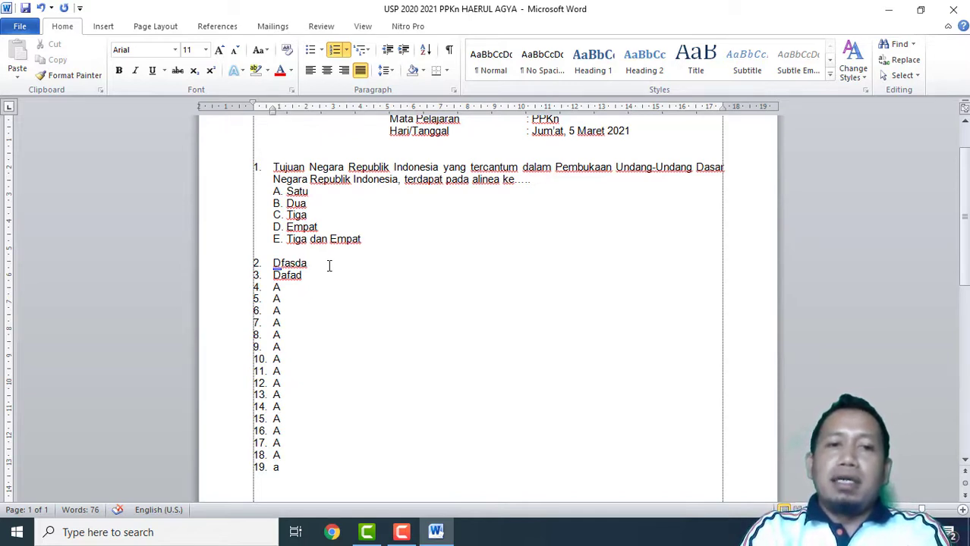
# Replace Dfasda with 'Prinsip demokrasi yang diterapkan di Indonesia, adalah' and start a new line
pyautogui.hotkey('shift', 'Home')
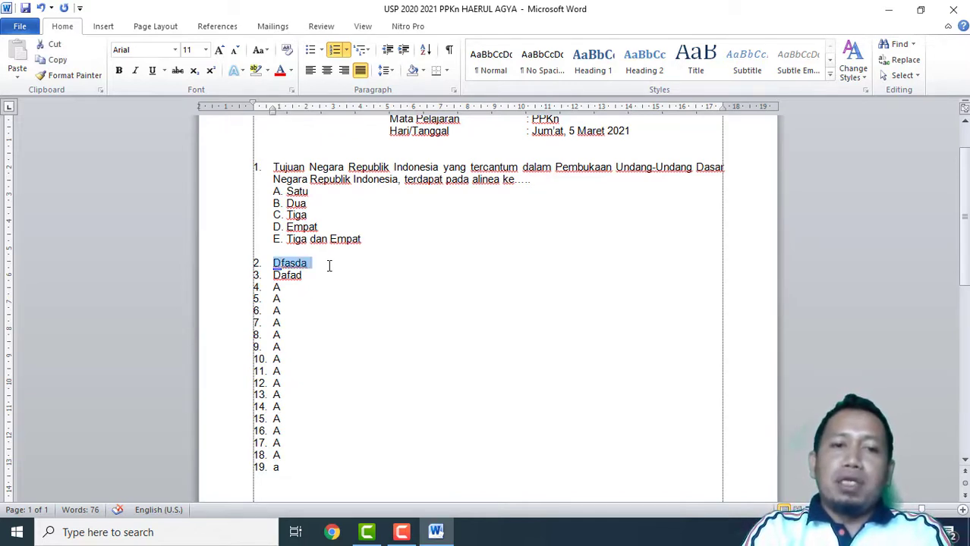
pyautogui.press('Down')
pyautogui.press('Up')
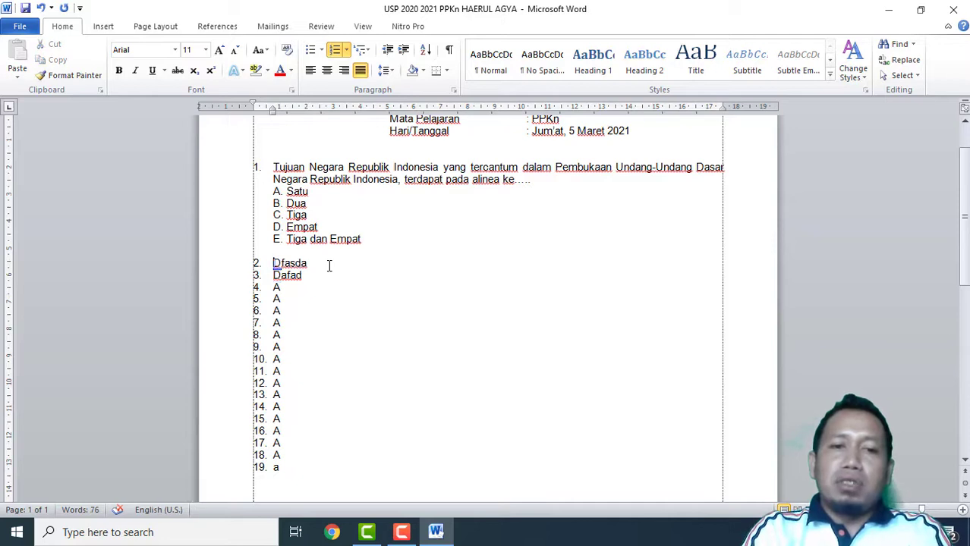
pyautogui.hotkey('shift', 'End')
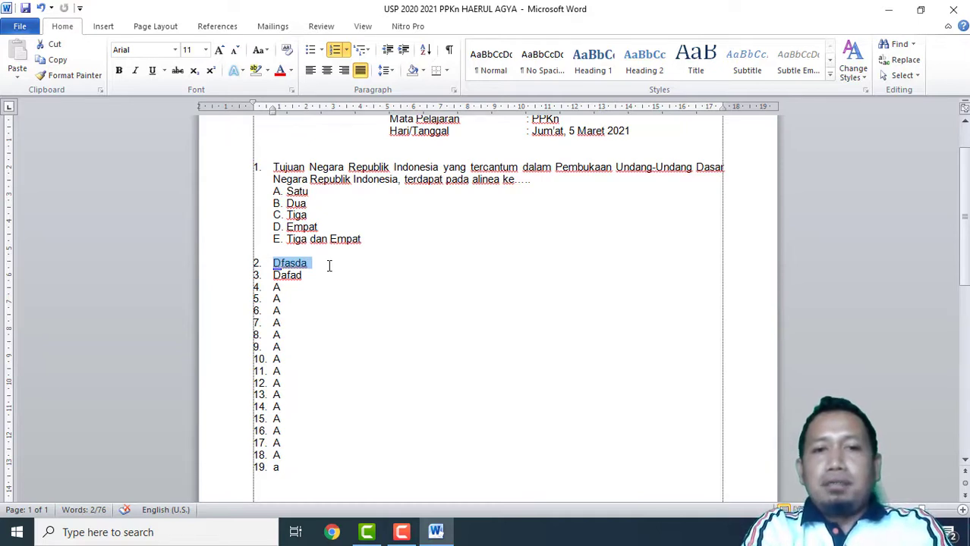
pyautogui.write('Prinsip ')
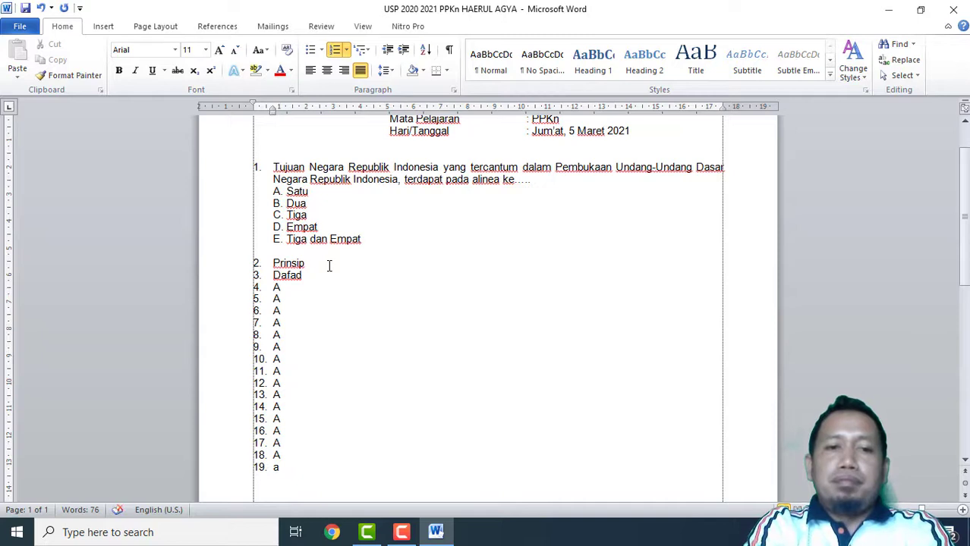
pyautogui.write('demokra')
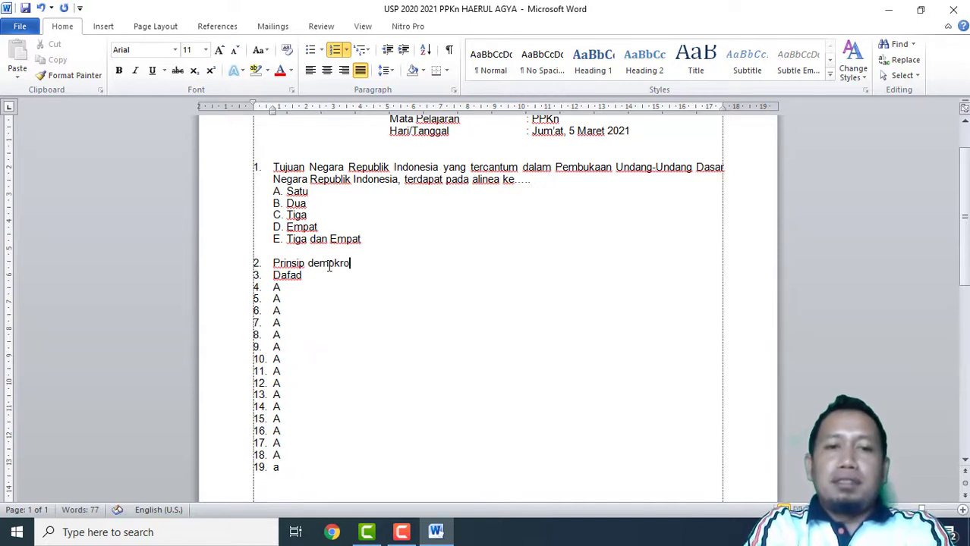
pyautogui.write('si yang dite')
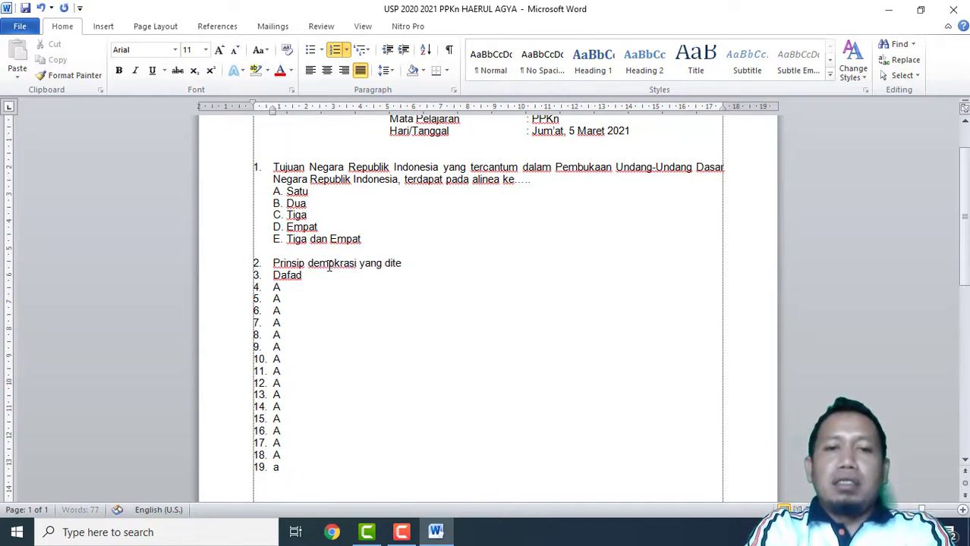
pyautogui.write('rapkan di INdo')
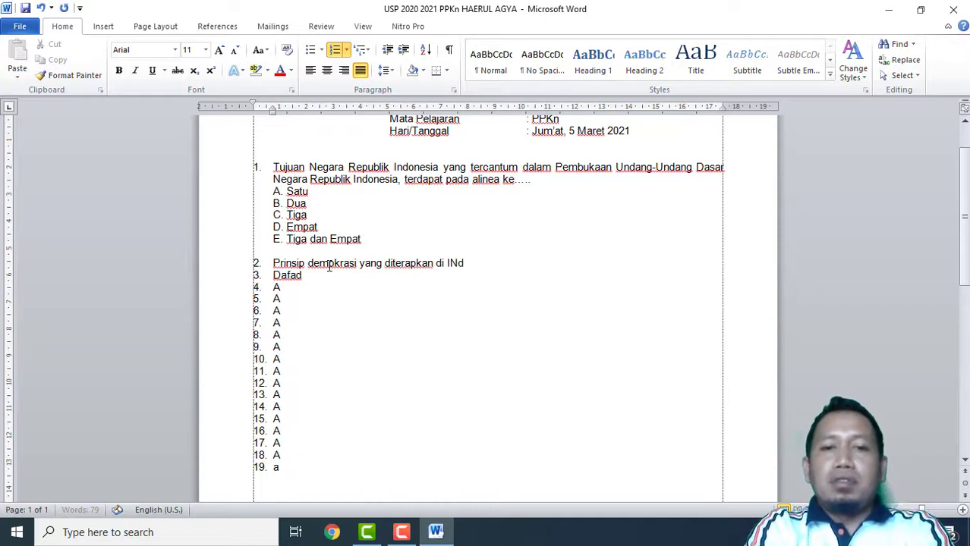
pyautogui.press('BackSpace')
pyautogui.press('BackSpace')
pyautogui.press('BackSpace')
pyautogui.write('ndonesia adal')
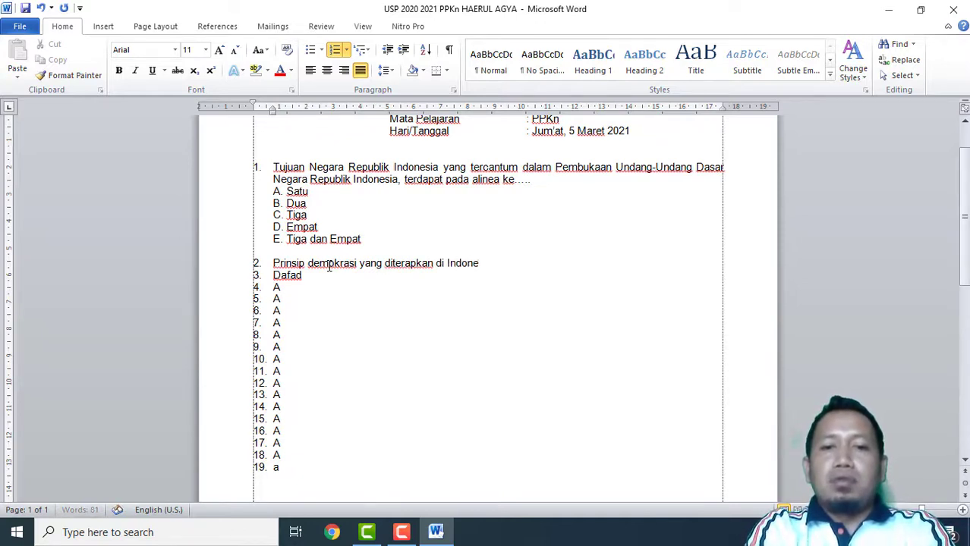
pyautogui.press('BackSpace')
pyautogui.press('BackSpace')
pyautogui.press('BackSpace')
pyautogui.press('BackSpace')
pyautogui.press('BackSpace')
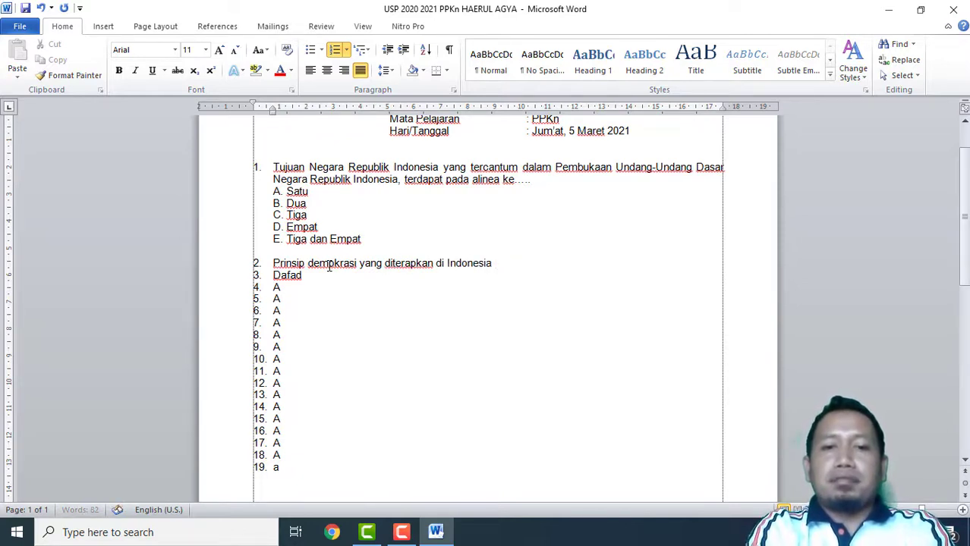
pyautogui.write(', adalah…..')
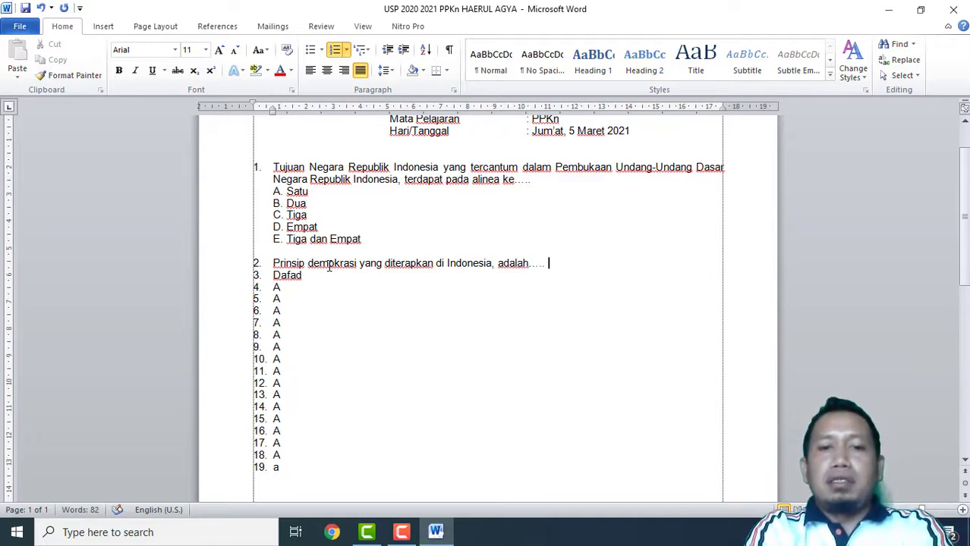
pyautogui.press('Return')
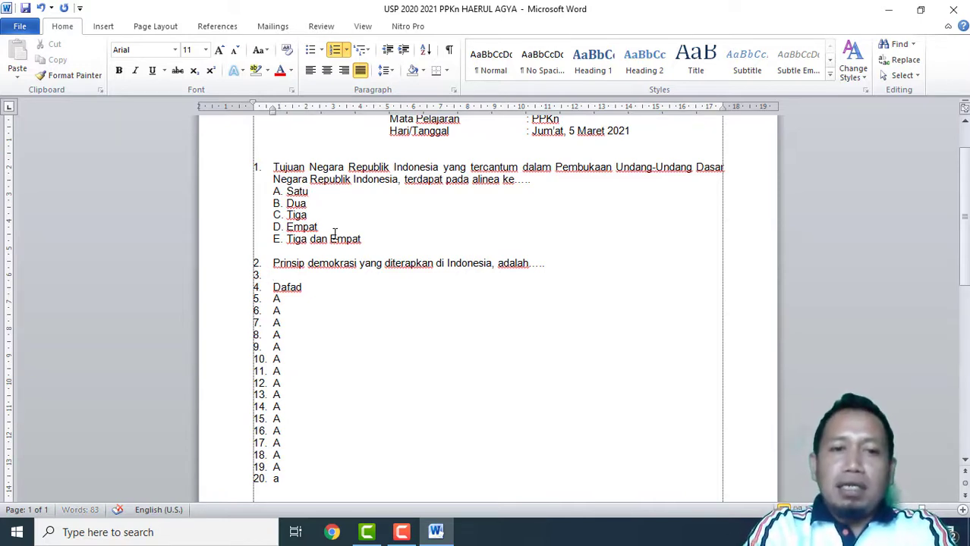
# Unnumber the new line and enter options A. Terpimpin and B. Pancasila for question 2
pyautogui.press('BackSpace')
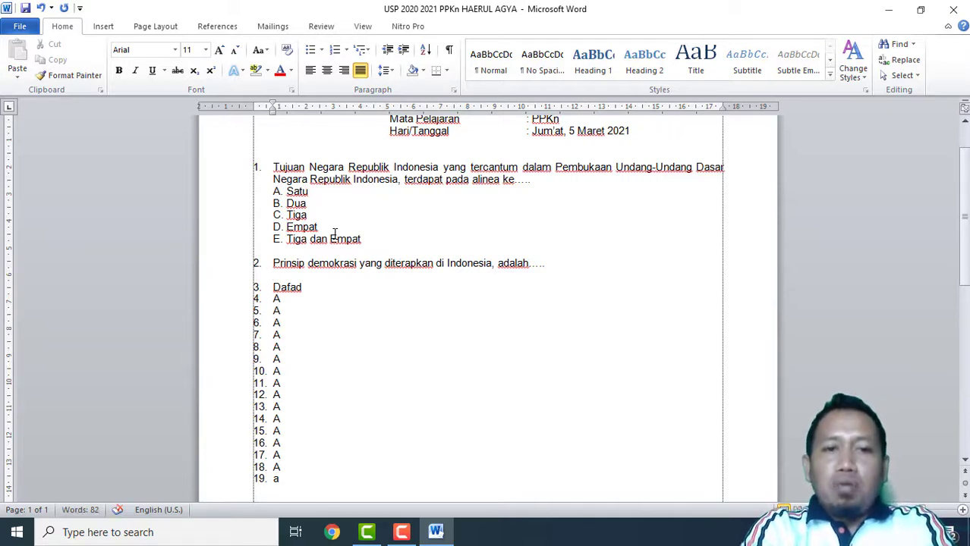
pyautogui.write('A')
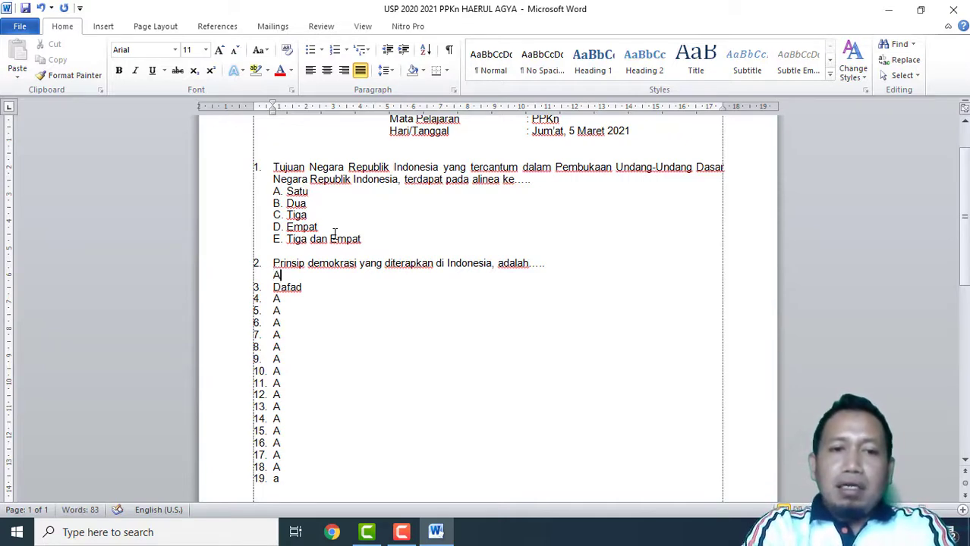
pyautogui.write('.')
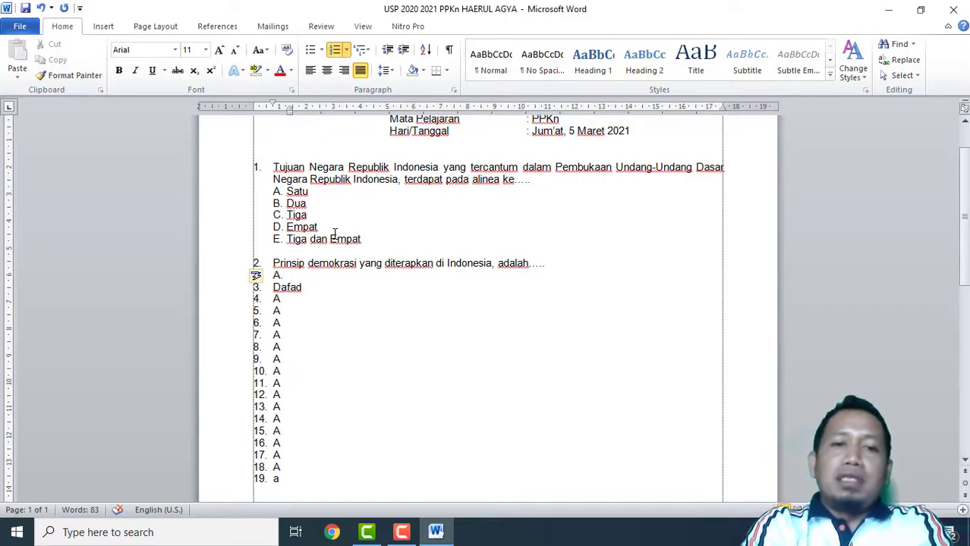
pyautogui.write('terpin')
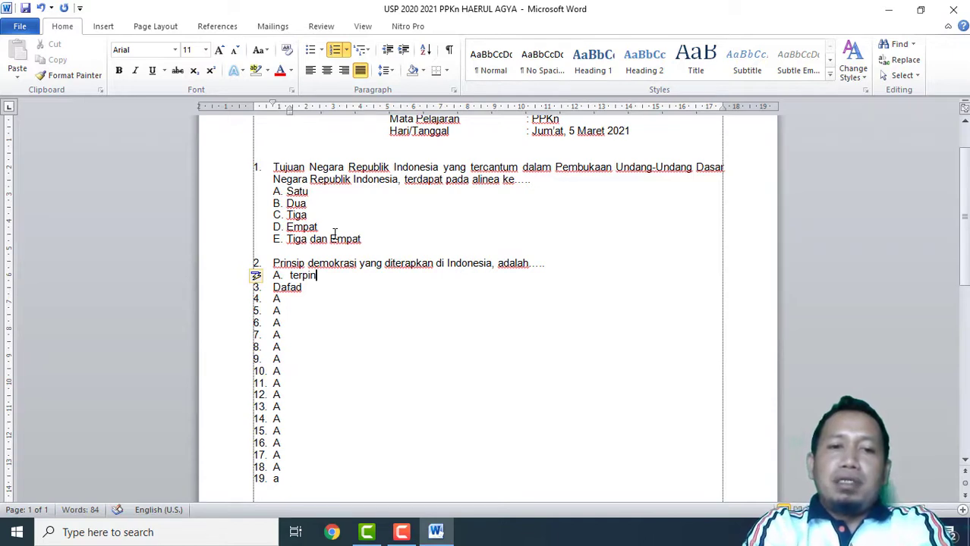
pyautogui.press('BackSpace')
pyautogui.press('BackSpace')
pyautogui.write('impin')
pyautogui.press('Return')
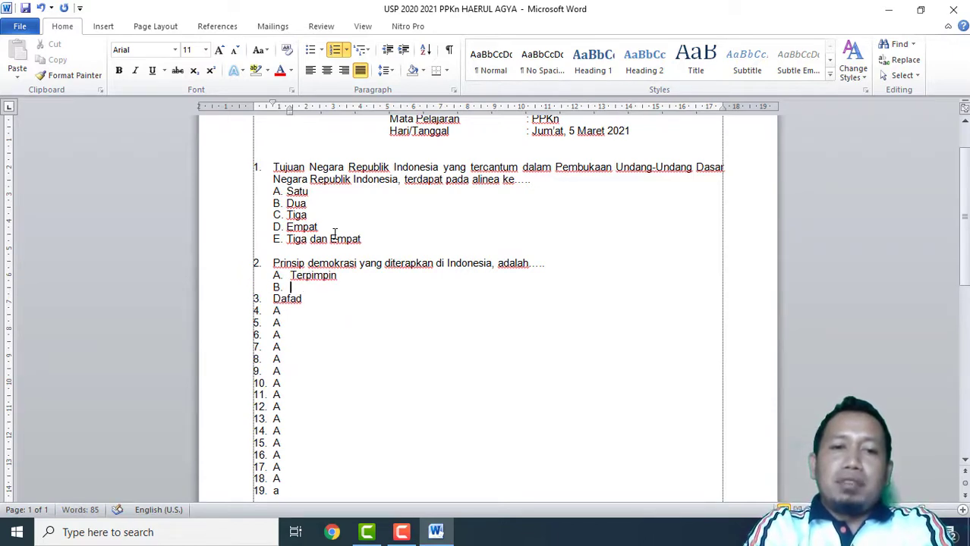
pyautogui.write('pancasila')
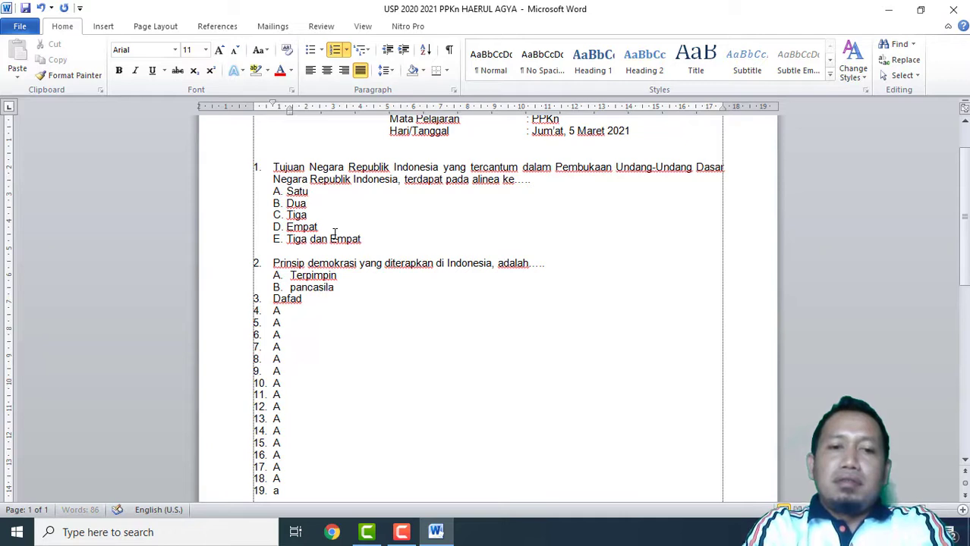
# Add C. Terpusat, D. Dsa and E. Dsb, leave a blank line, then go to question 3
pyautogui.press('Return')
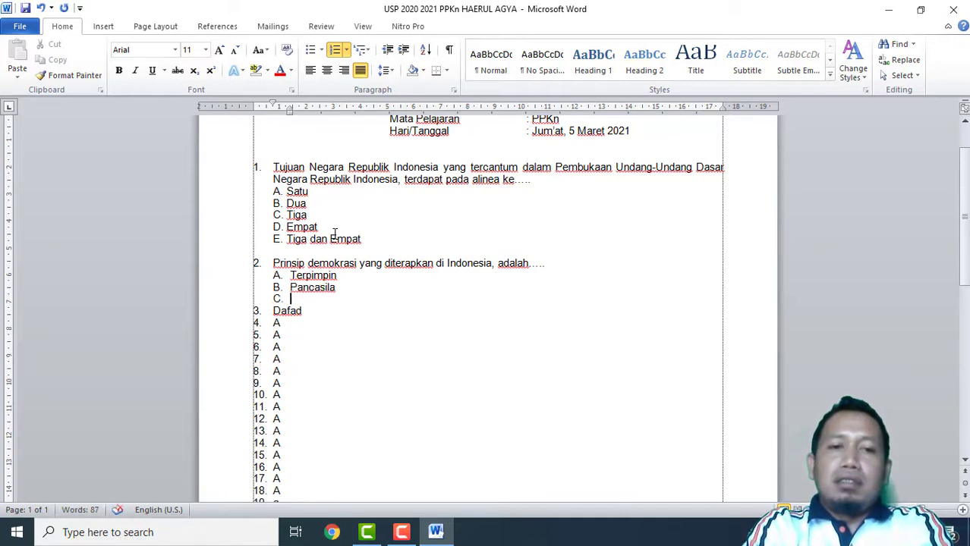
pyautogui.write('terpusat')
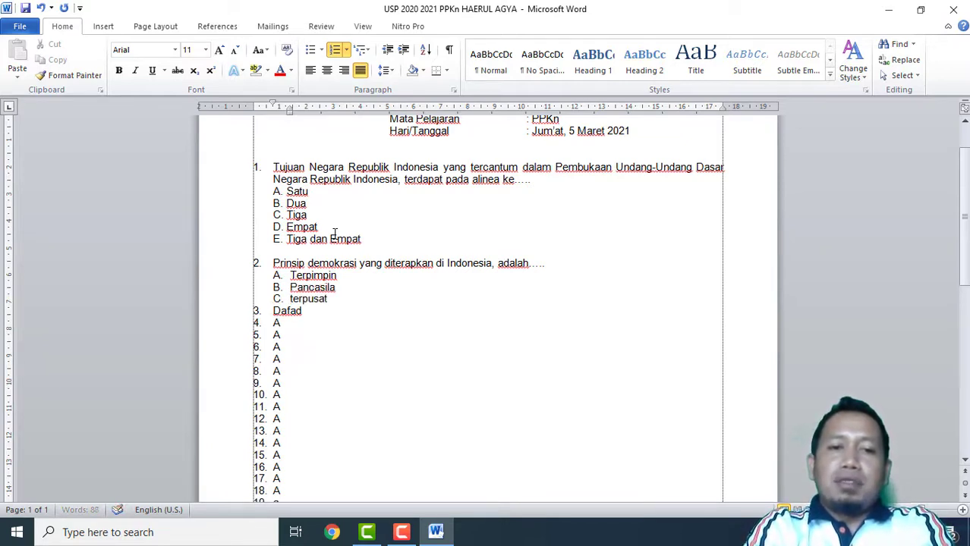
pyautogui.press('Return')
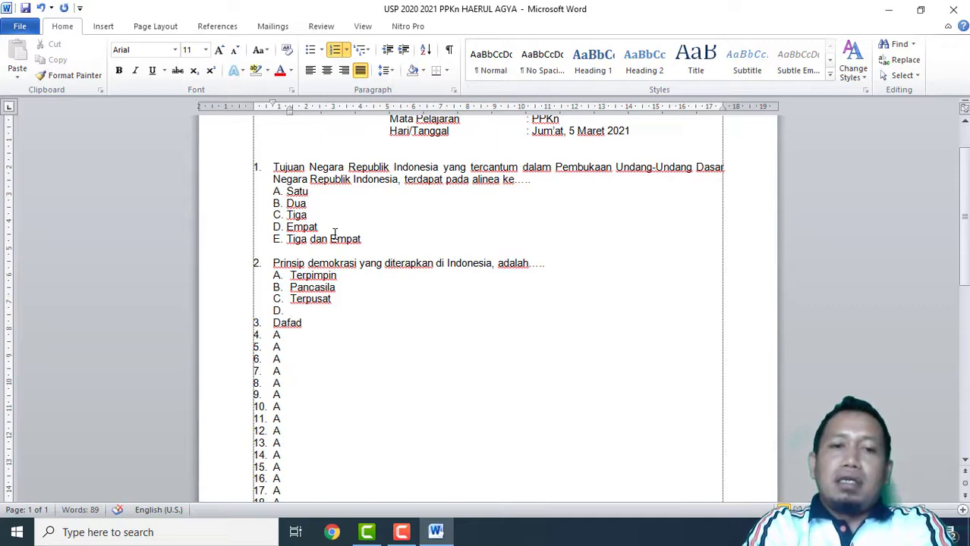
pyautogui.write('dsa')
pyautogui.press('Return')
pyautogui.write('ds')
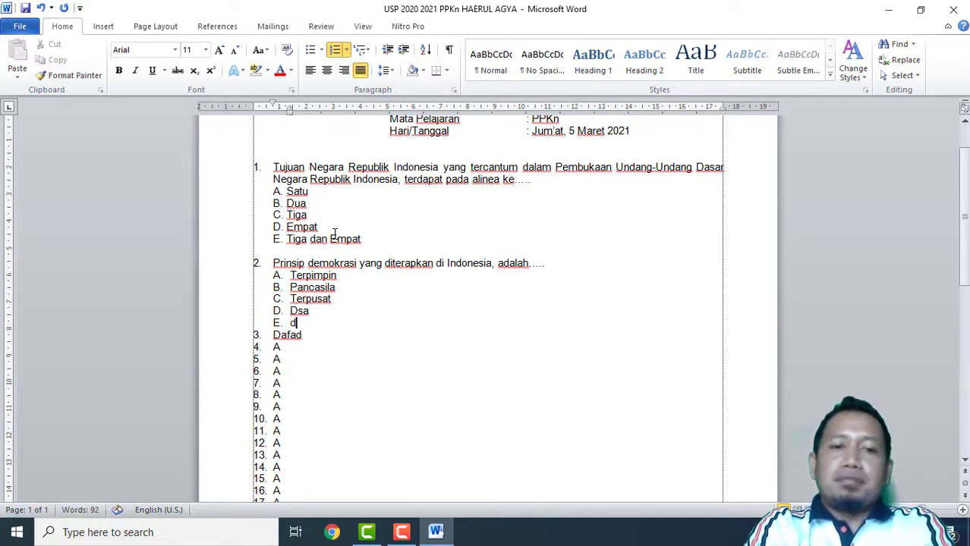
pyautogui.write('b')
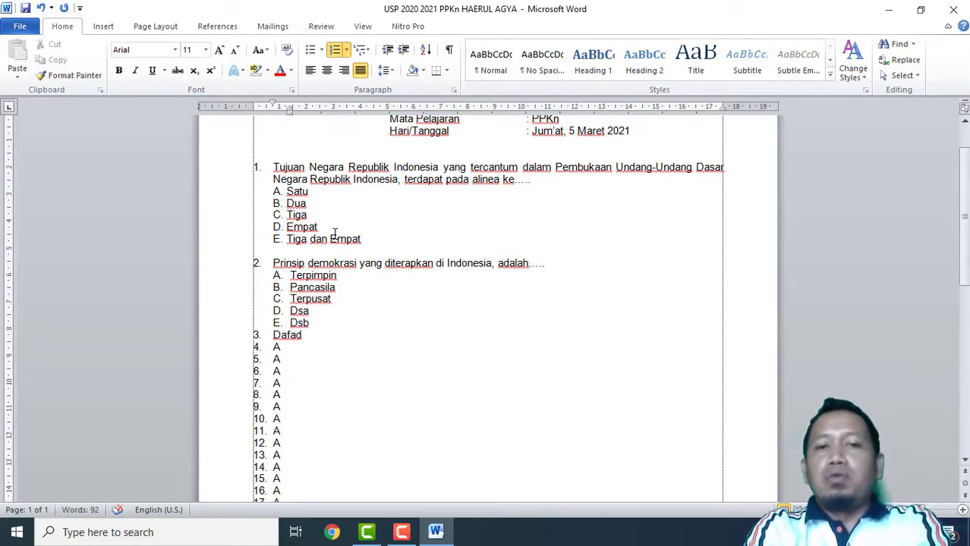
pyautogui.press('Return')
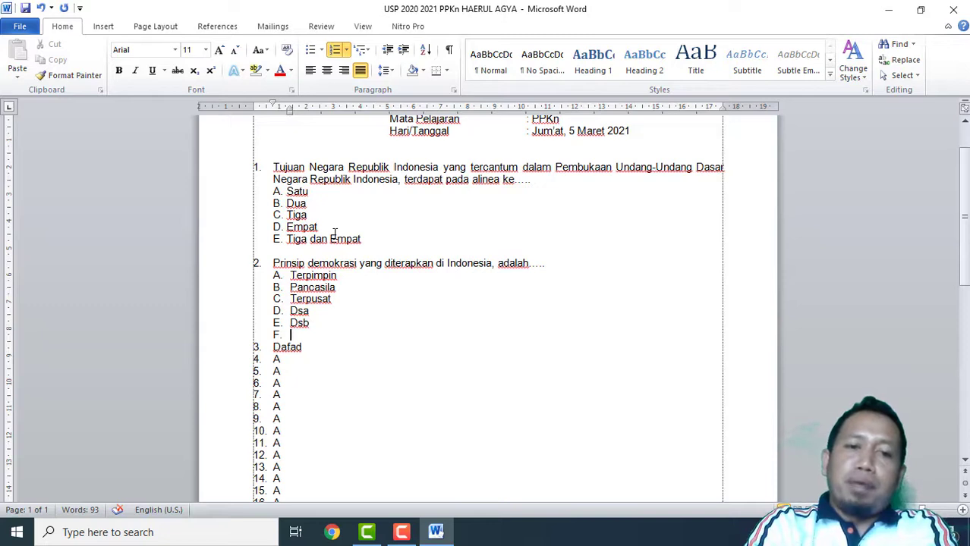
pyautogui.press('BackSpace')
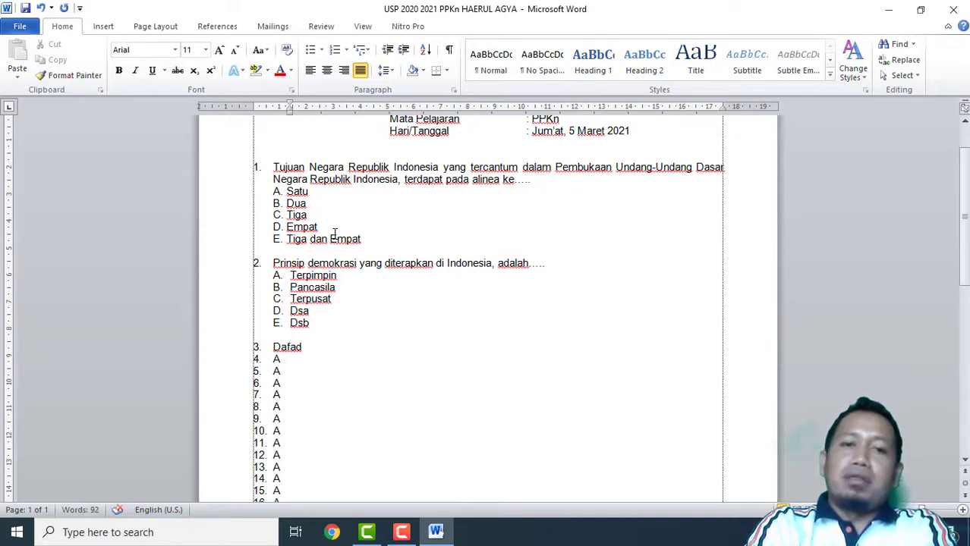
pyautogui.press('Down')
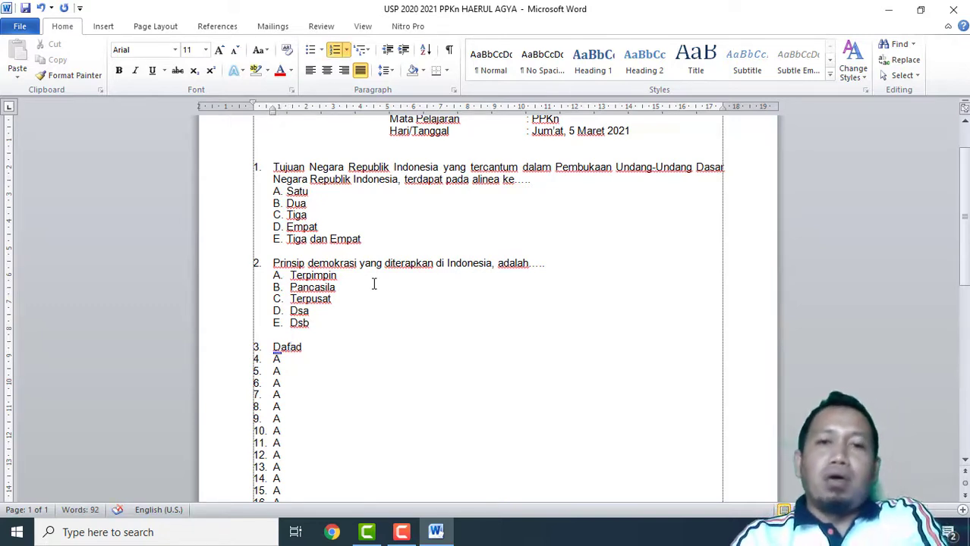
pyautogui.scroll(2, 373, 284)
pyautogui.scroll(-3, 373, 282)
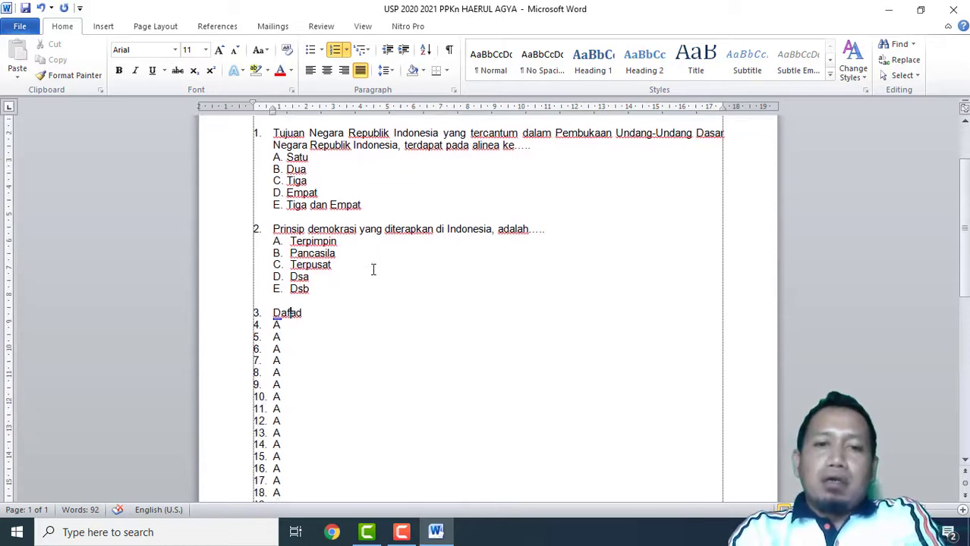
pyautogui.scroll(2, 409, 274)
pyautogui.click(562, 211)
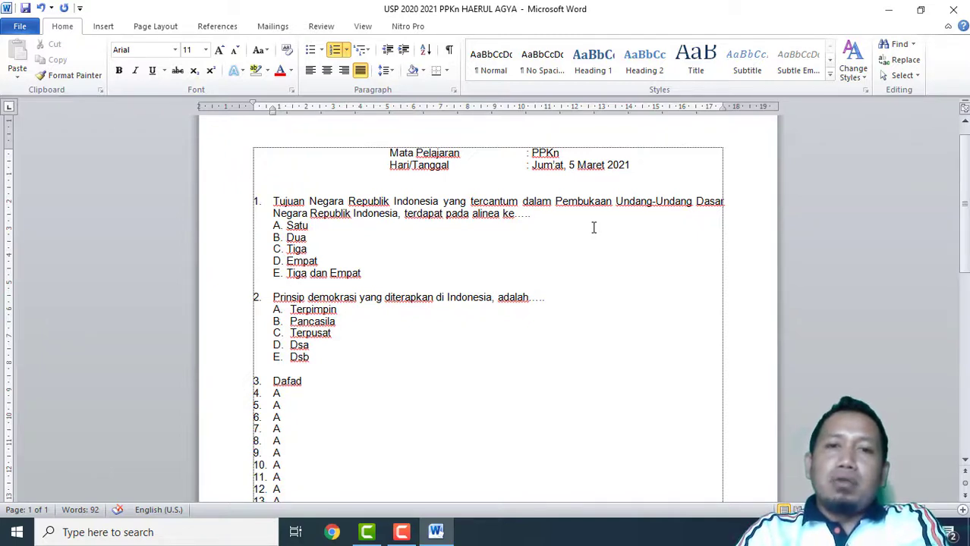
pyautogui.click(544, 213)
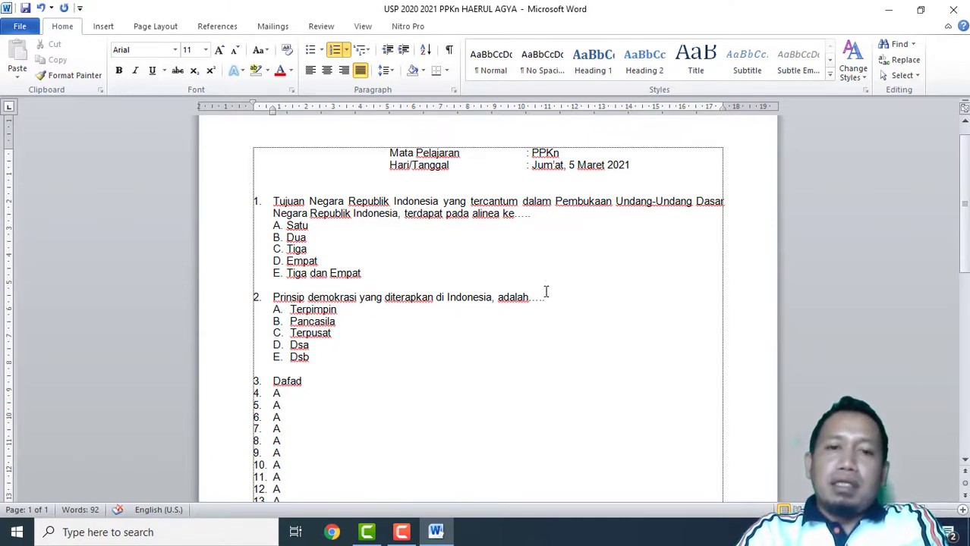
pyautogui.scroll(-2, 374, 342)
pyautogui.scroll(2, 373, 342)
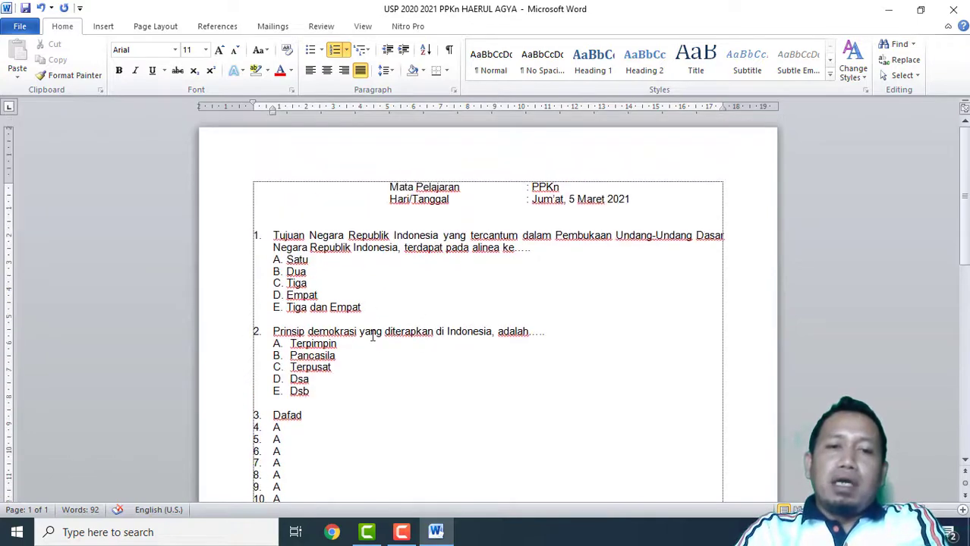
pyautogui.scroll(-1, 372, 334)
pyautogui.scroll(1, 372, 223)
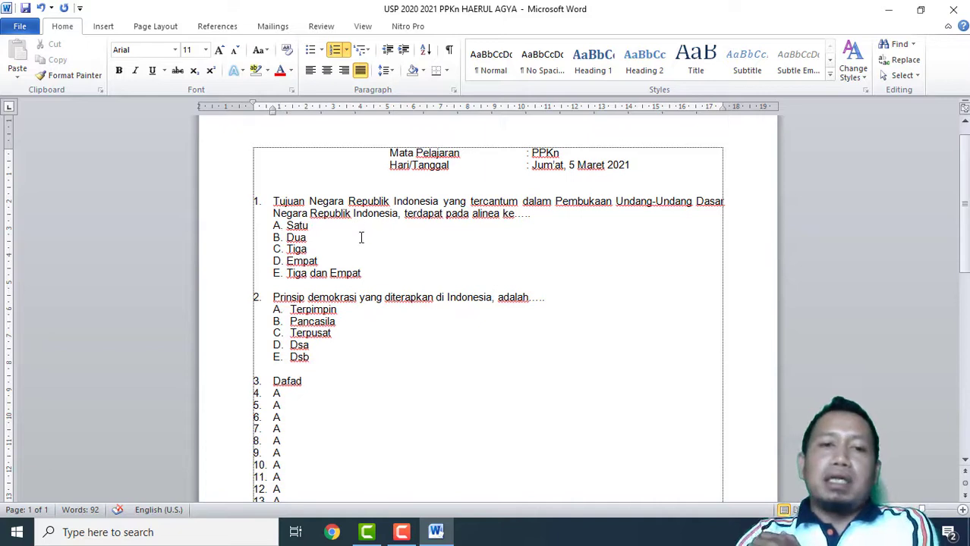
pyautogui.scroll(-3, 360, 304)
pyautogui.scroll(2, 361, 318)
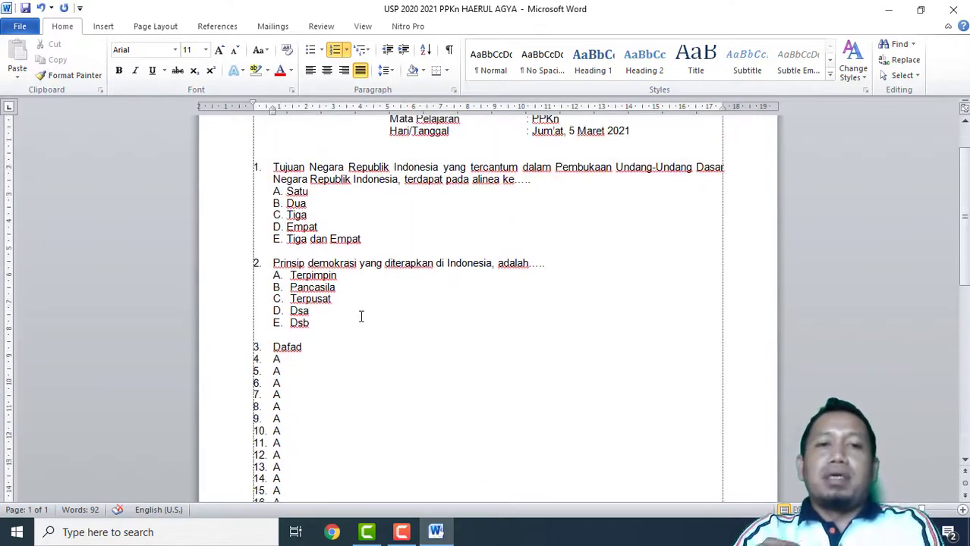
pyautogui.scroll(-2, 361, 317)
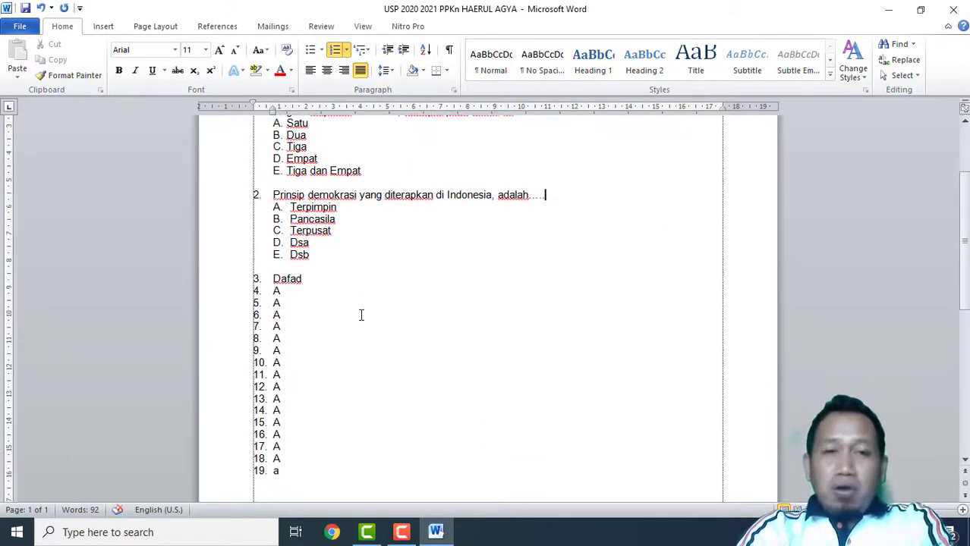
pyautogui.scroll(2, 361, 315)
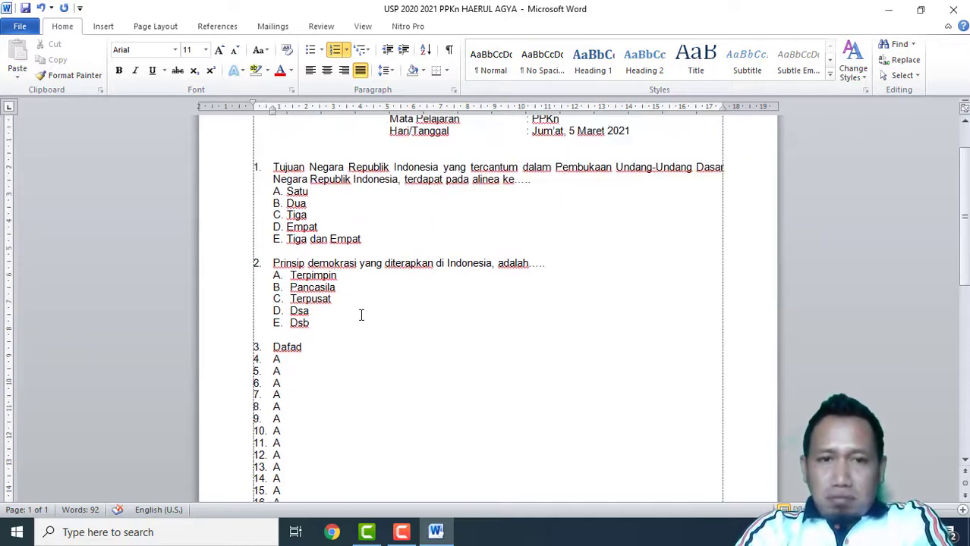
pyautogui.scroll(2, 362, 315)
pyautogui.scroll(-3, 361, 316)
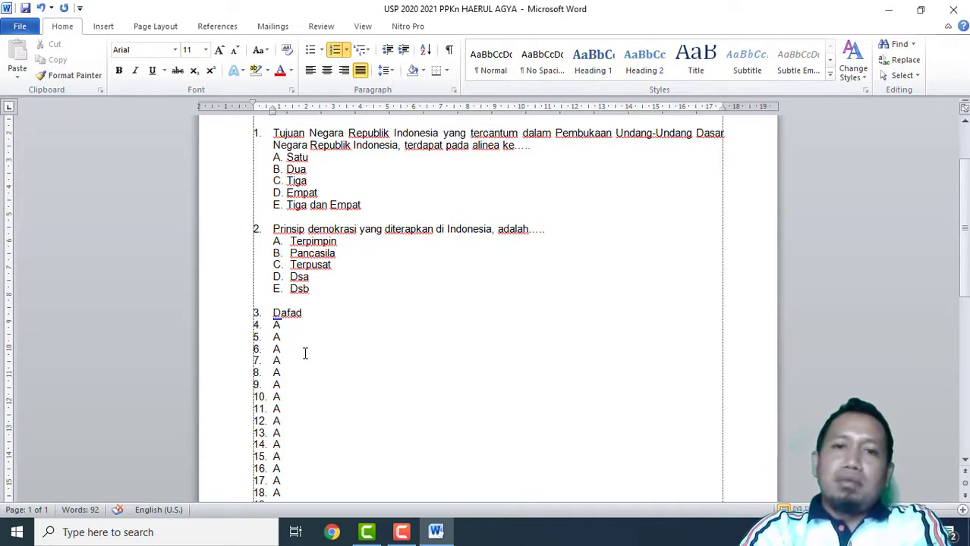
pyautogui.scroll(2, 348, 321)
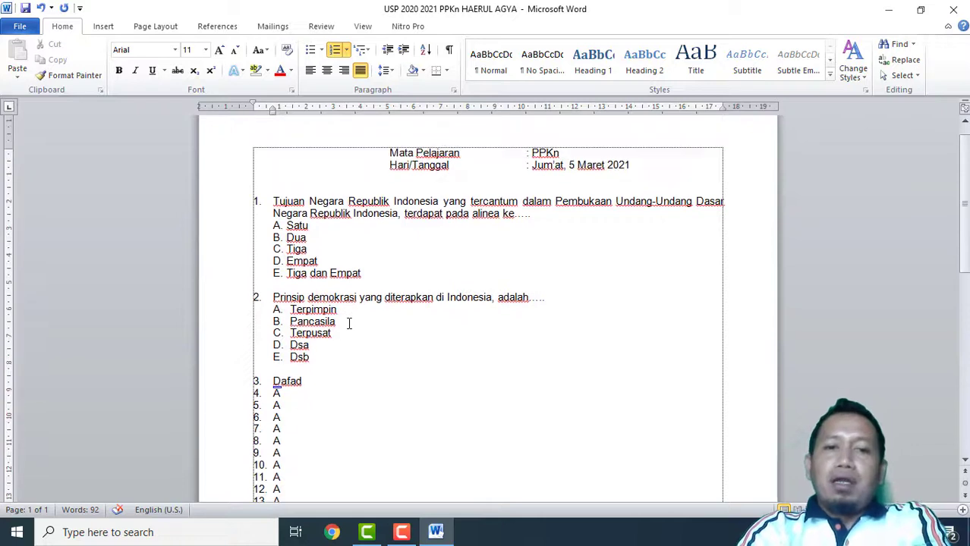
pyautogui.scroll(-2, 349, 322)
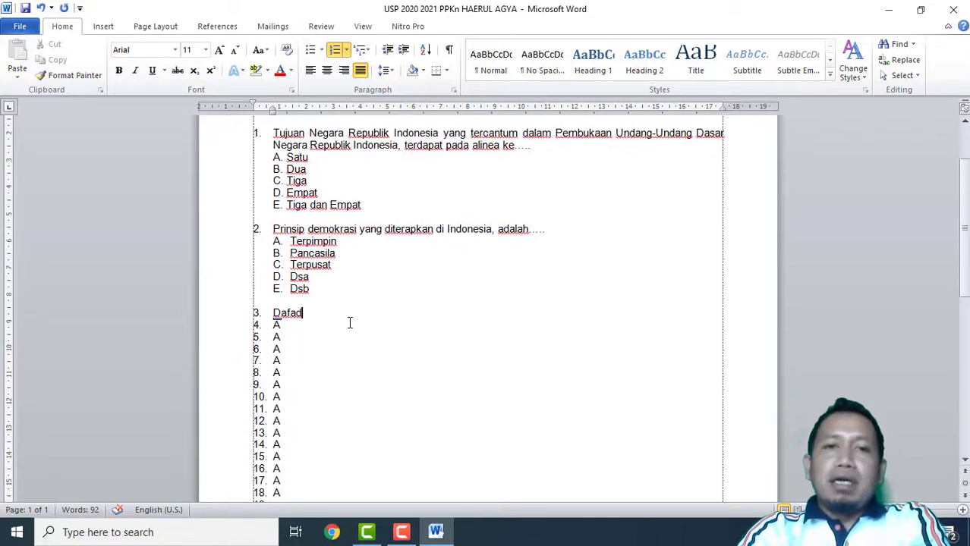
pyautogui.scroll(2, 349, 322)
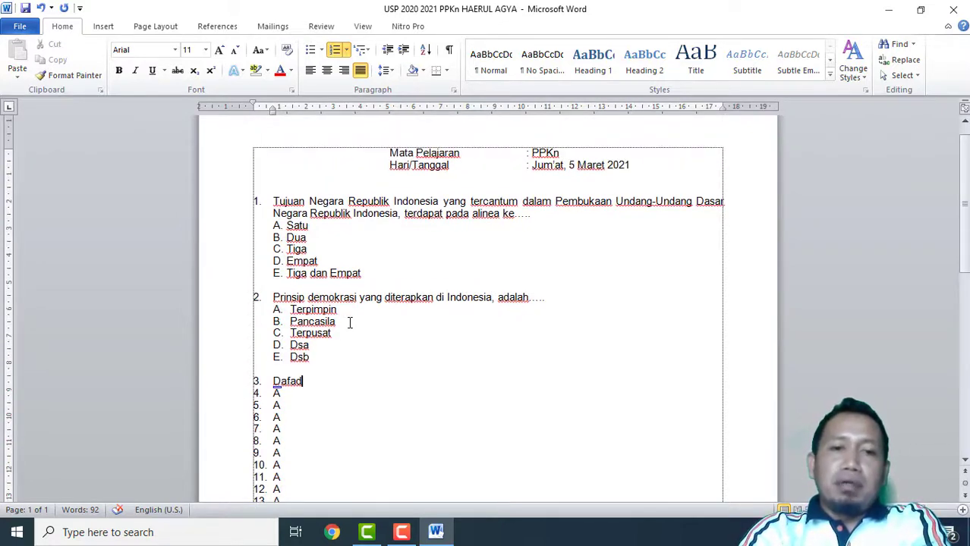
pyautogui.scroll(-2, 349, 322)
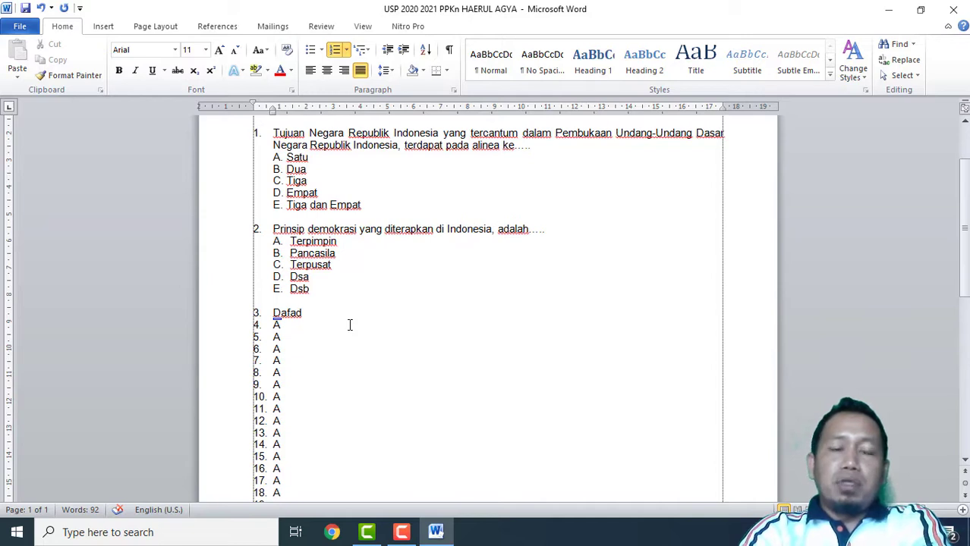
pyautogui.scroll(-2, 349, 325)
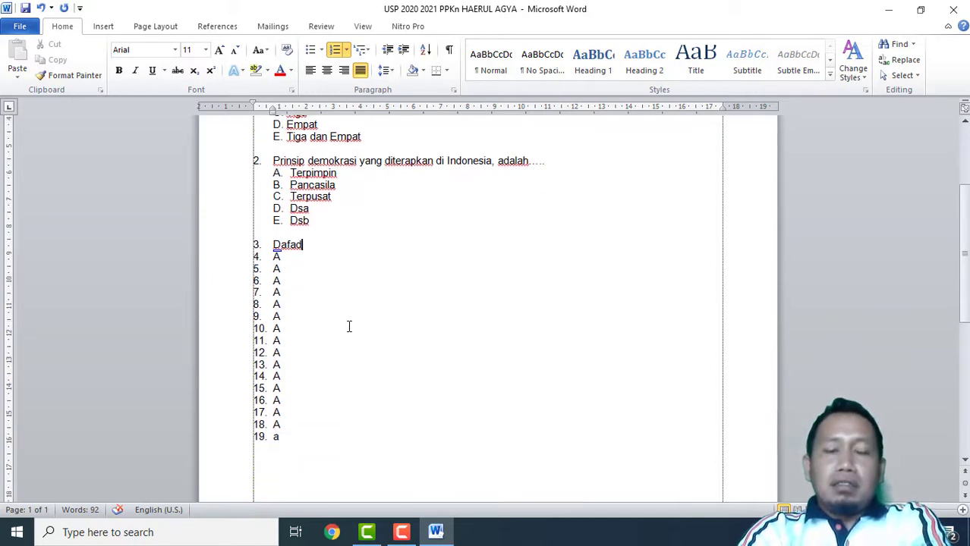
pyautogui.scroll(4, 349, 327)
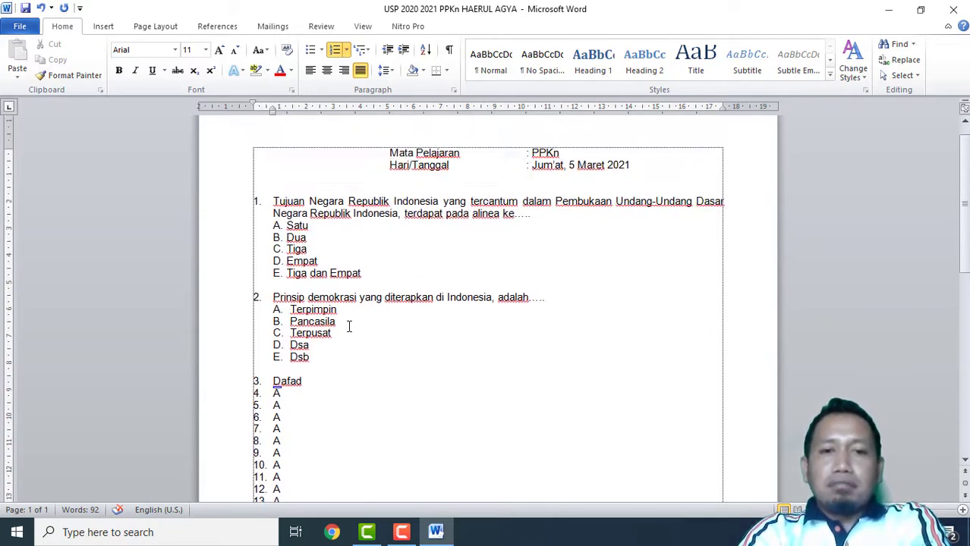
pyautogui.scroll(1, 349, 327)
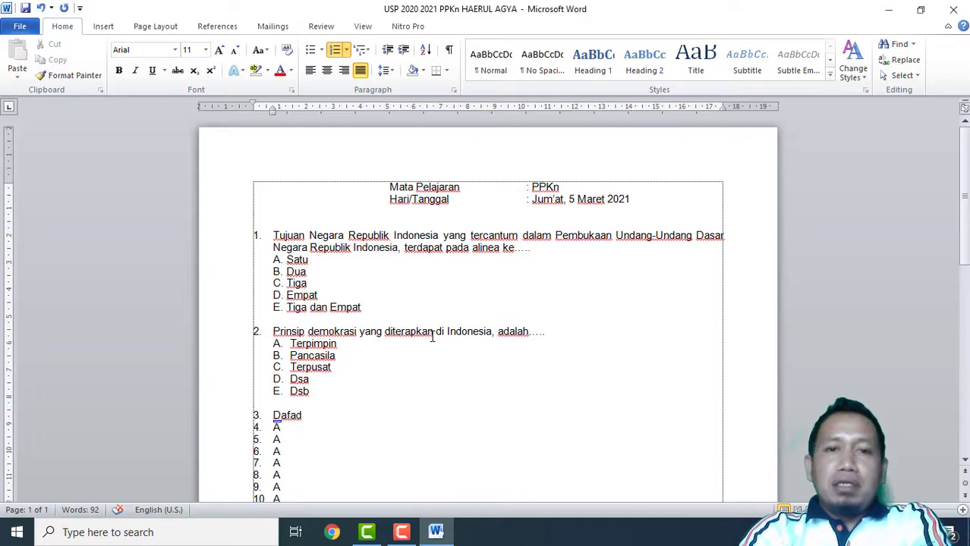
pyautogui.scroll(-1, 432, 338)
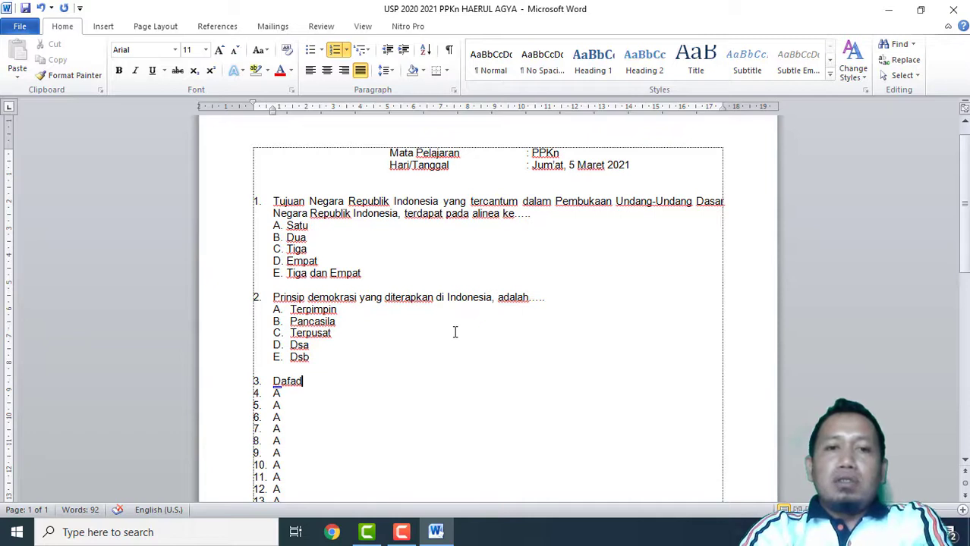
pyautogui.scroll(1, 454, 332)
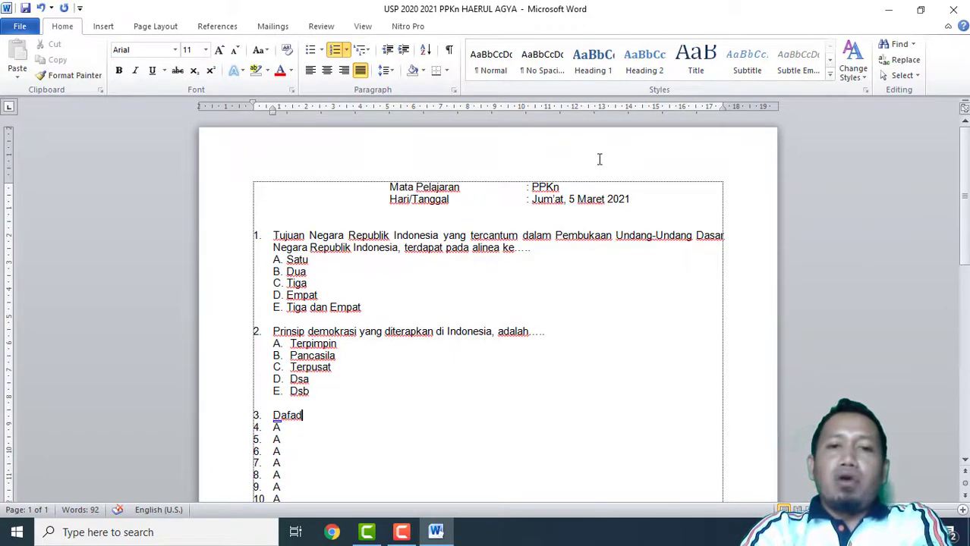
pyautogui.scroll(-4, 405, 355)
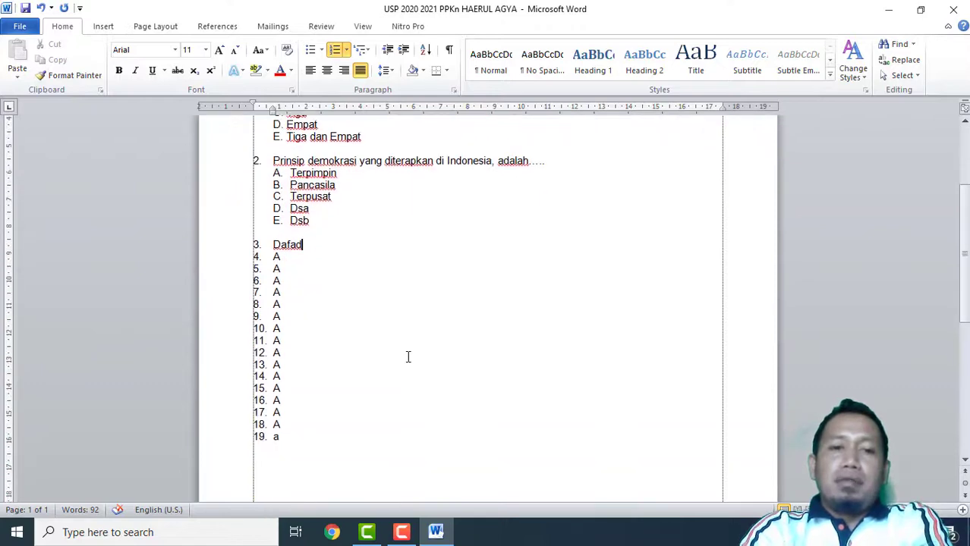
pyautogui.scroll(-3, 408, 357)
pyautogui.scroll(7, 407, 357)
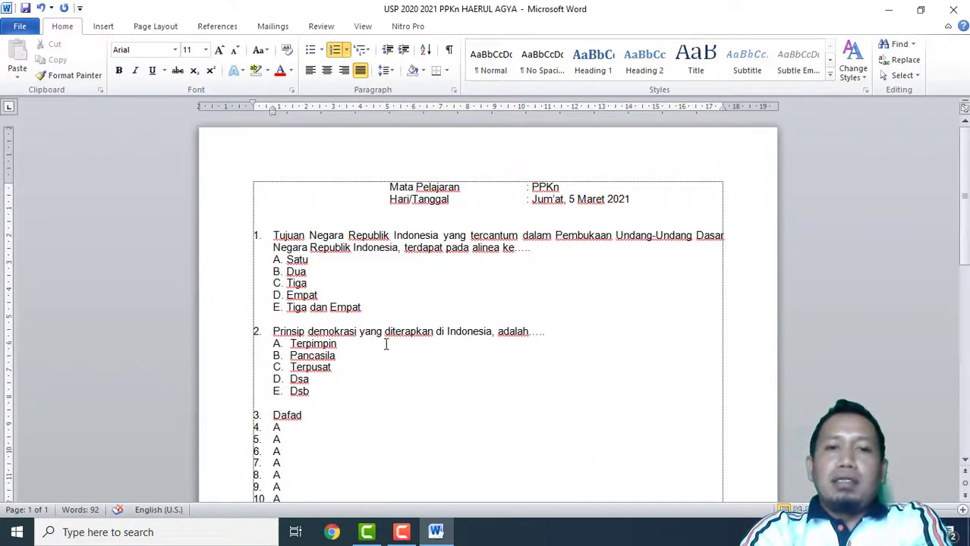